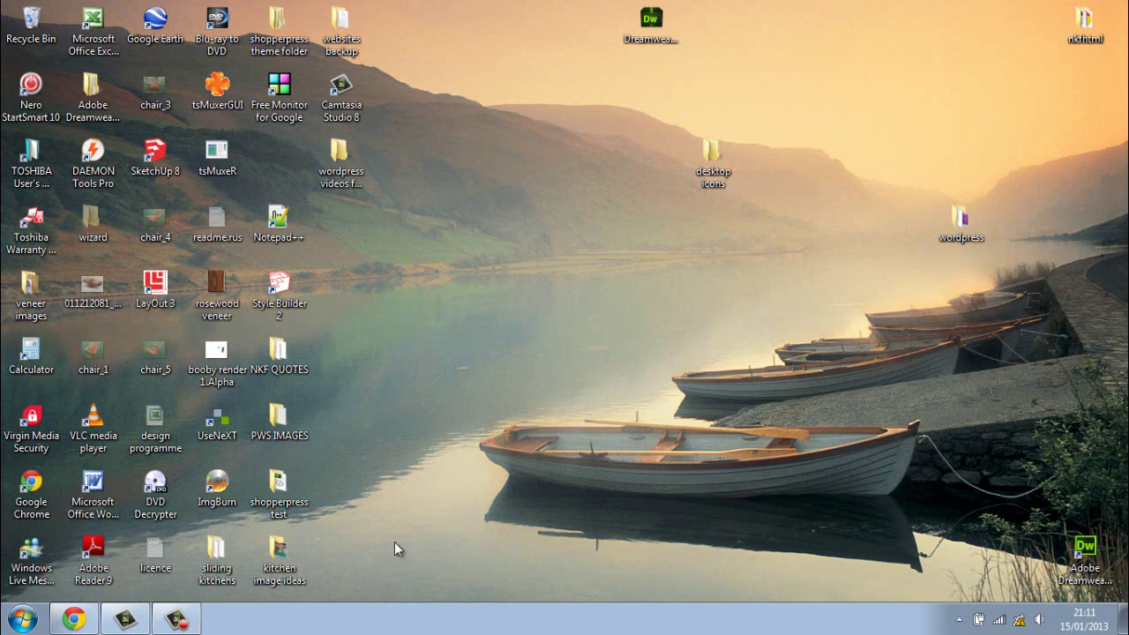
# Step: Restore the Chrome window showing wordpress.org from the taskbar
pyautogui.click(74, 621)
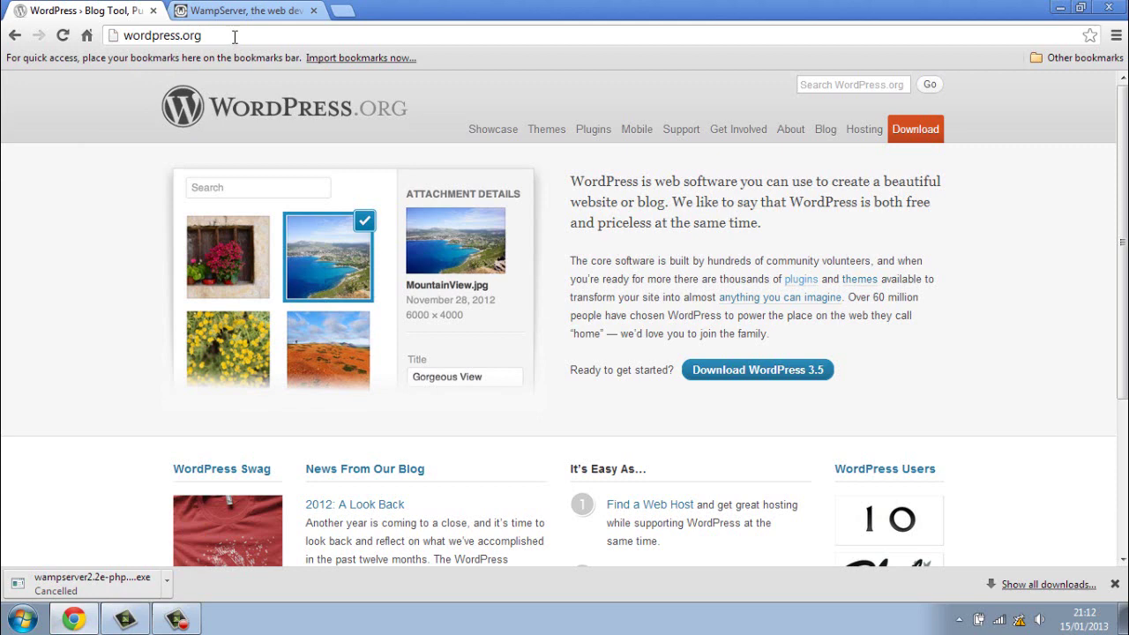
# Step: Download WordPress 3.5, minimise Chrome, and open the desktop wordpress folder
pyautogui.click(767, 382)
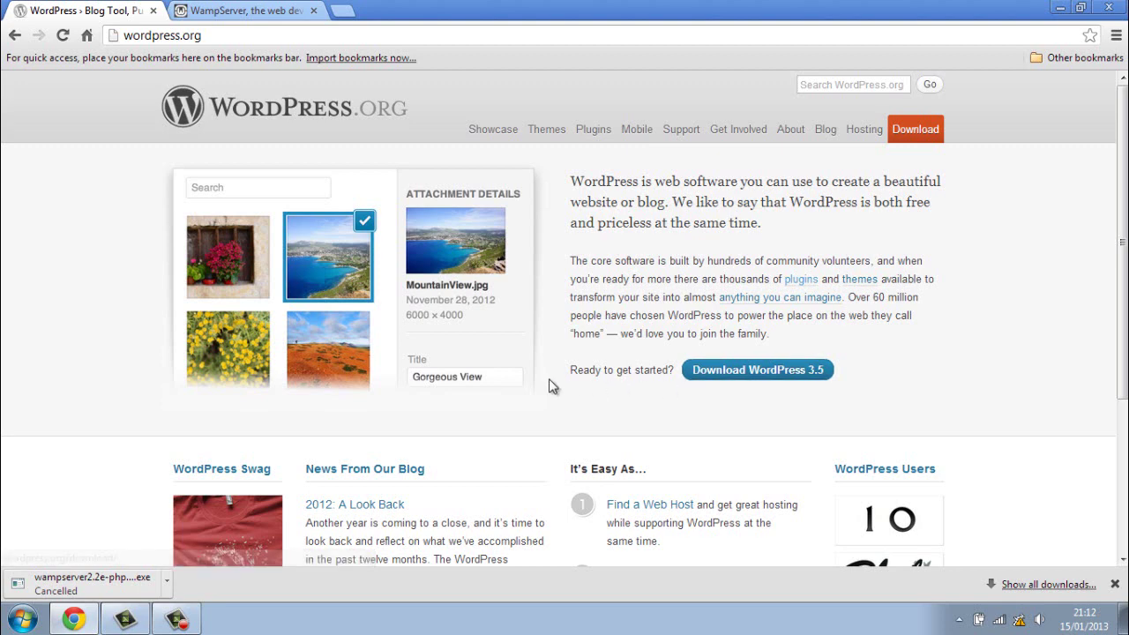
pyautogui.click(1060, 8)
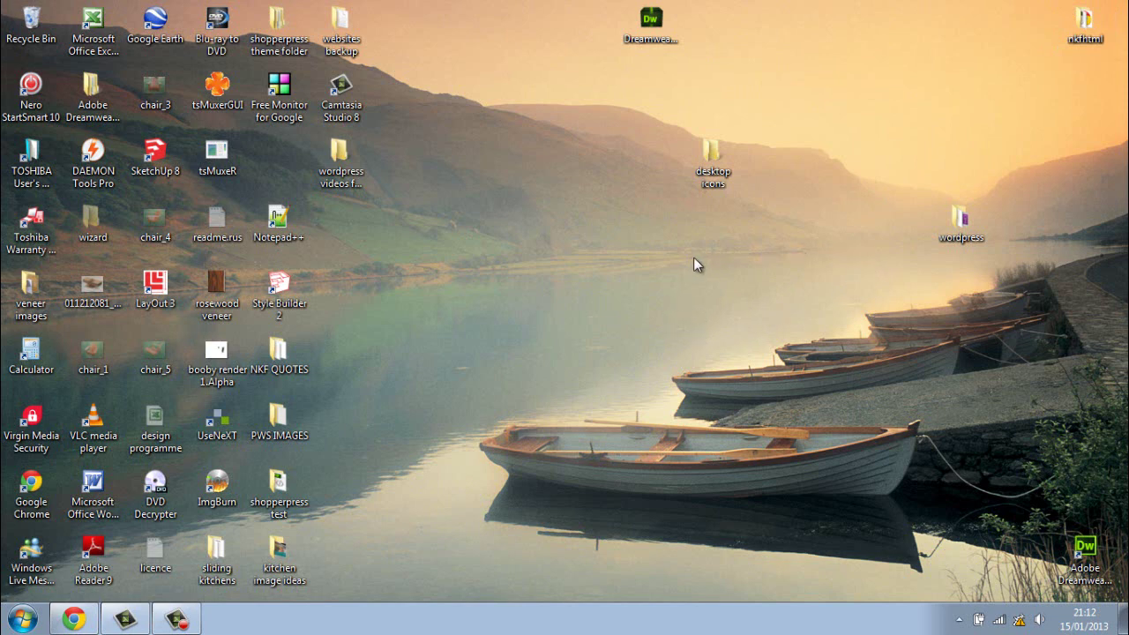
pyautogui.doubleClick(970, 225)
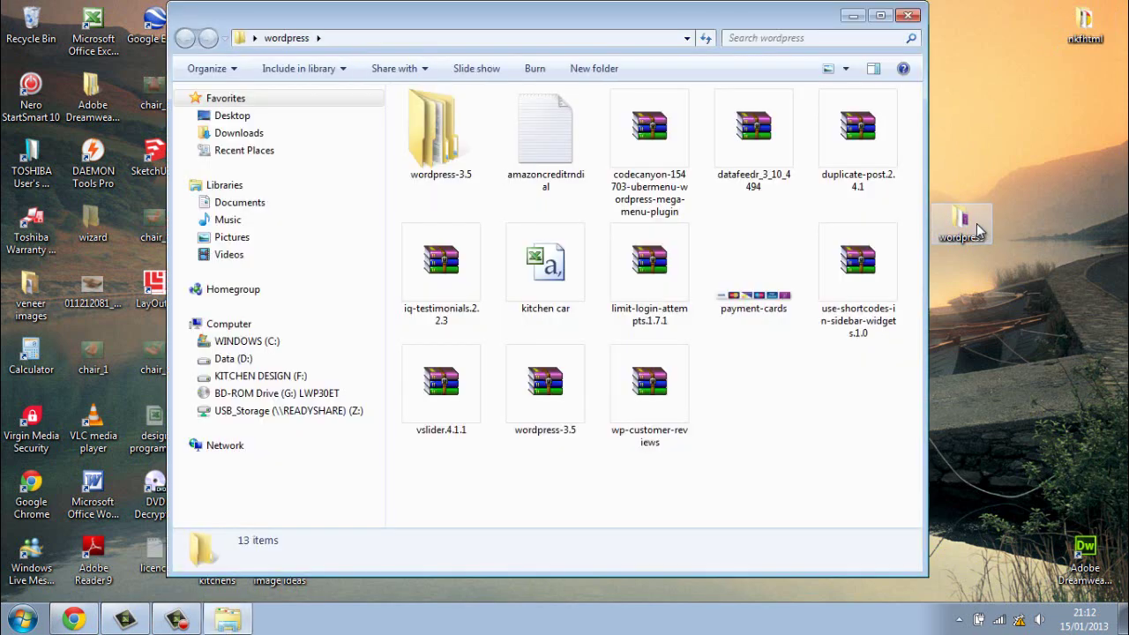
# Step: Open the wordpress-3.5 zip archive in WinRAR, dismiss the licence reminder, and close it
pyautogui.click(548, 401)
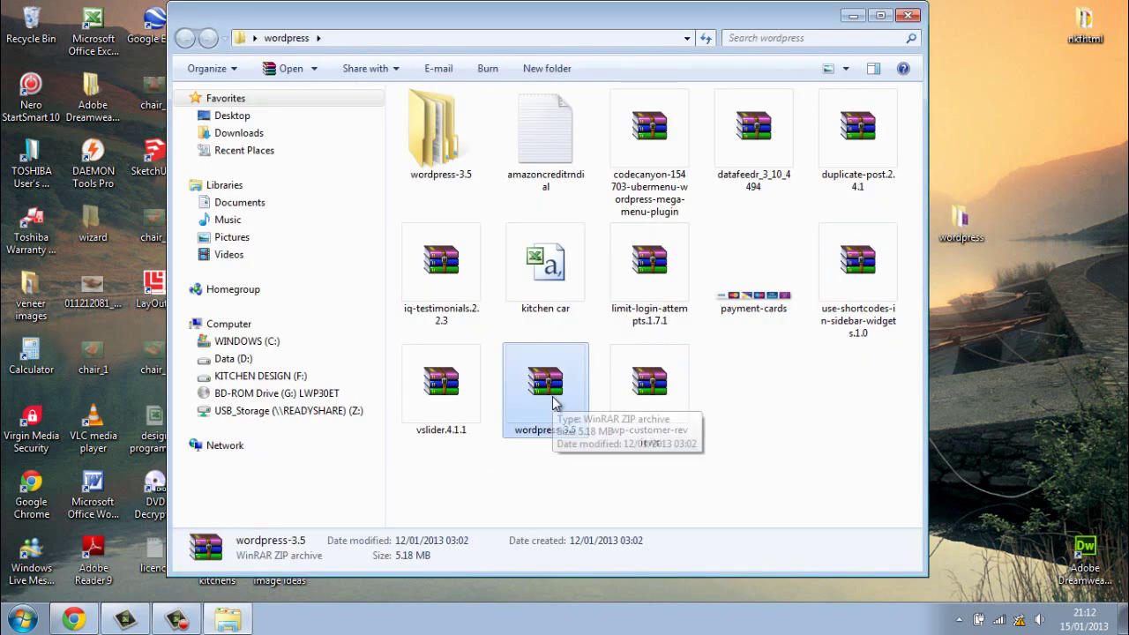
pyautogui.doubleClick(547, 388)
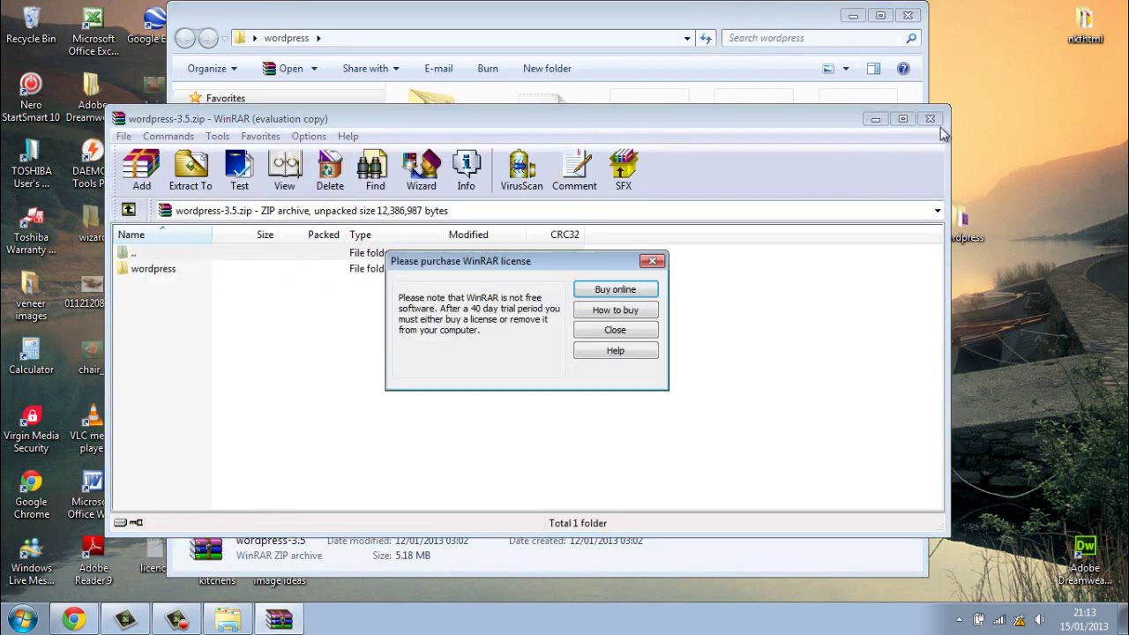
pyautogui.click(639, 331)
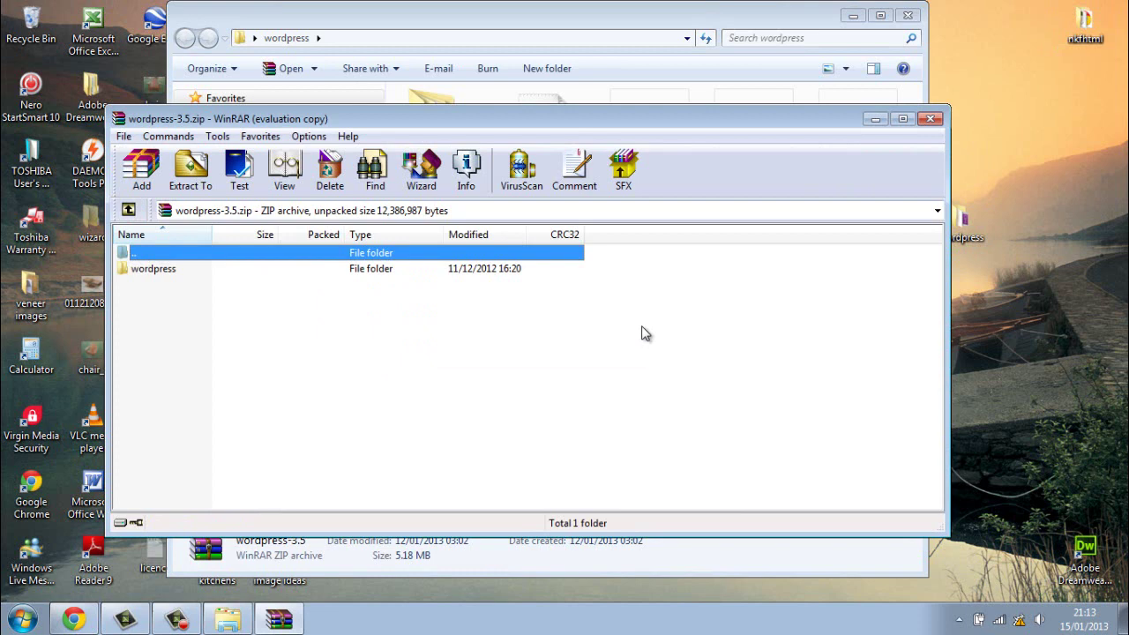
pyautogui.click(930, 119)
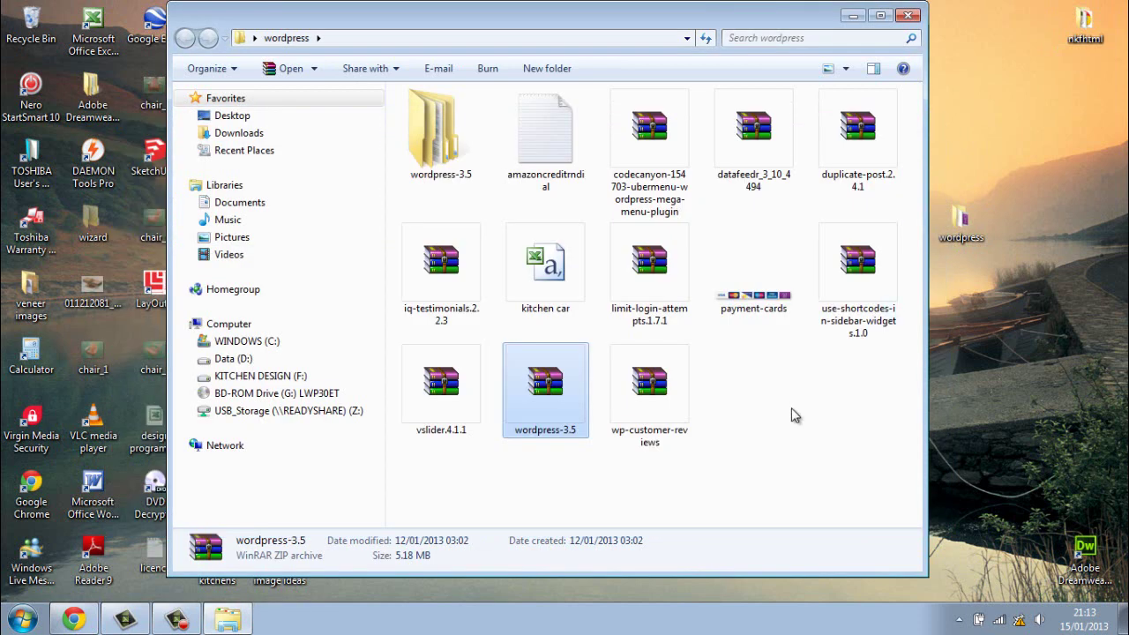
# Step: Browse the 19 files in wordpress-3.5\wordpress, then close Explorer and restore Chrome
pyautogui.doubleClick(445, 155)
pyautogui.doubleClick(452, 119)
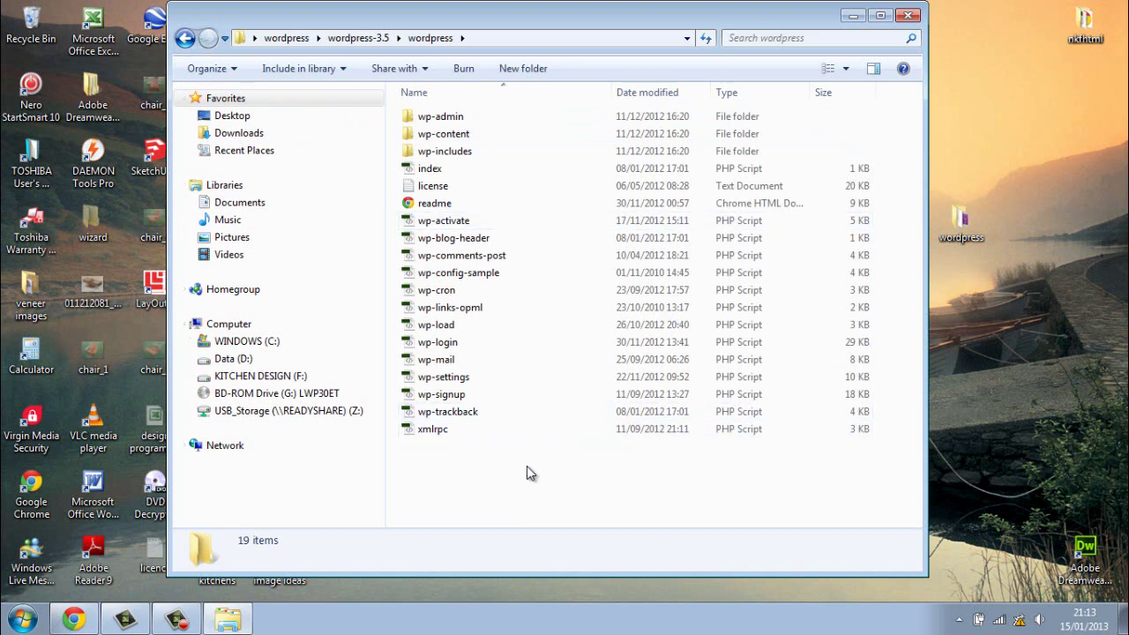
pyautogui.moveTo(528, 468); pyautogui.dragTo(458, 124)
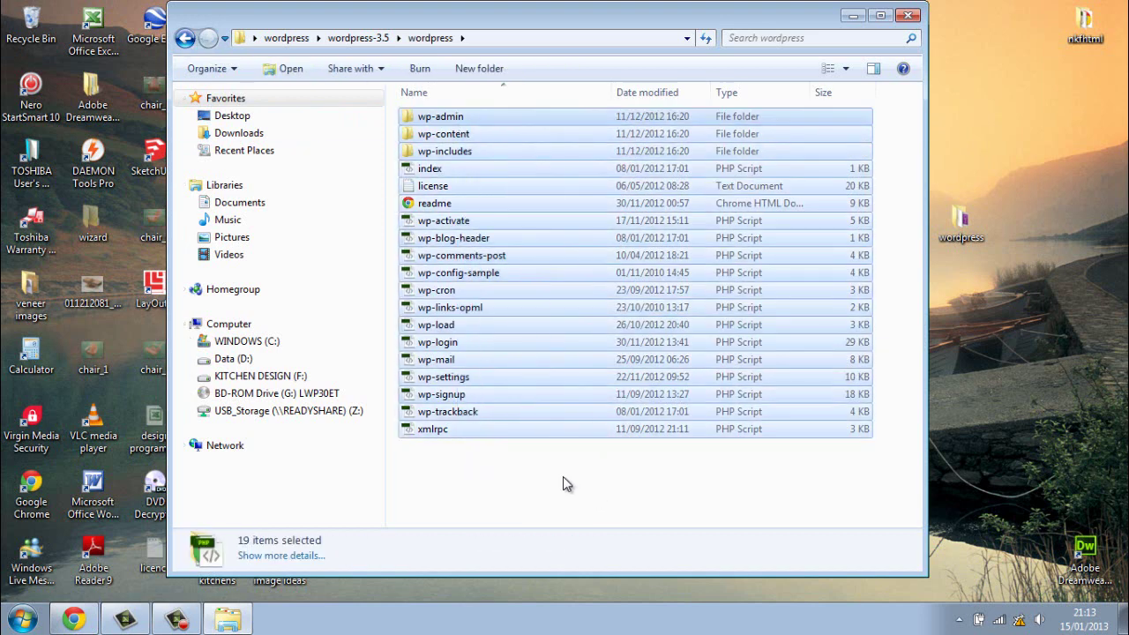
pyautogui.click(562, 481)
pyautogui.click(185, 39)
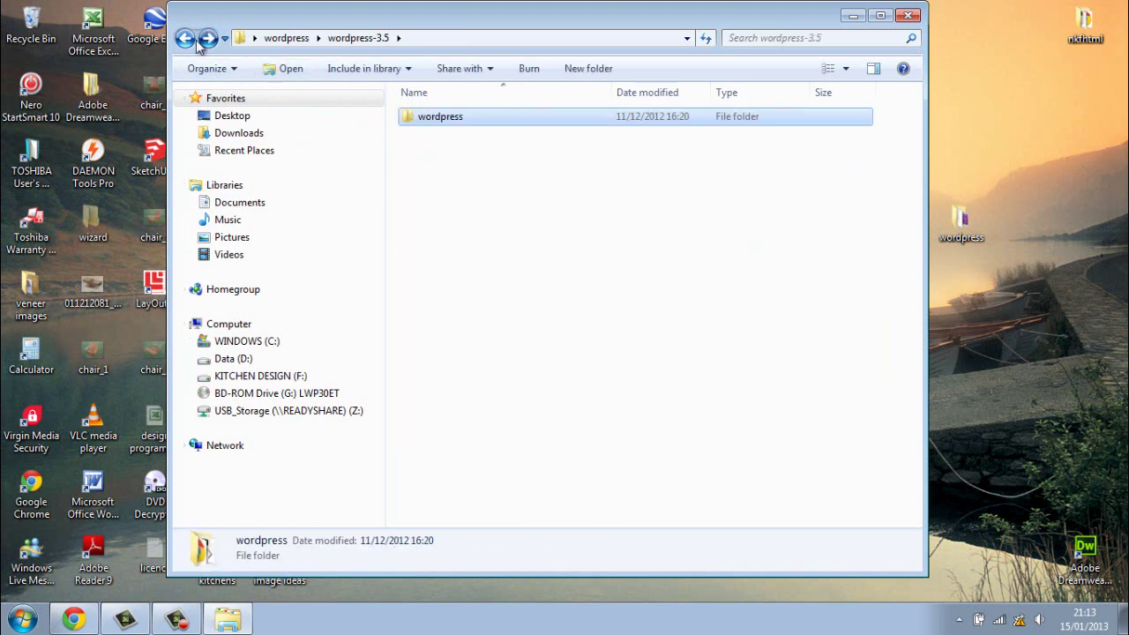
pyautogui.click(185, 39)
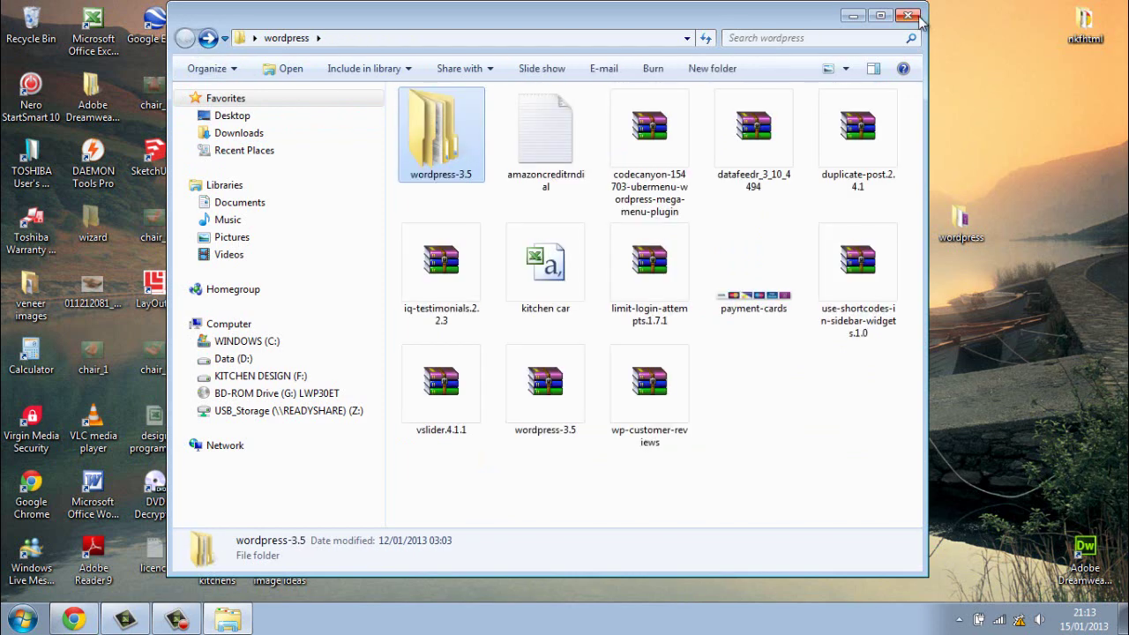
pyautogui.click(911, 16)
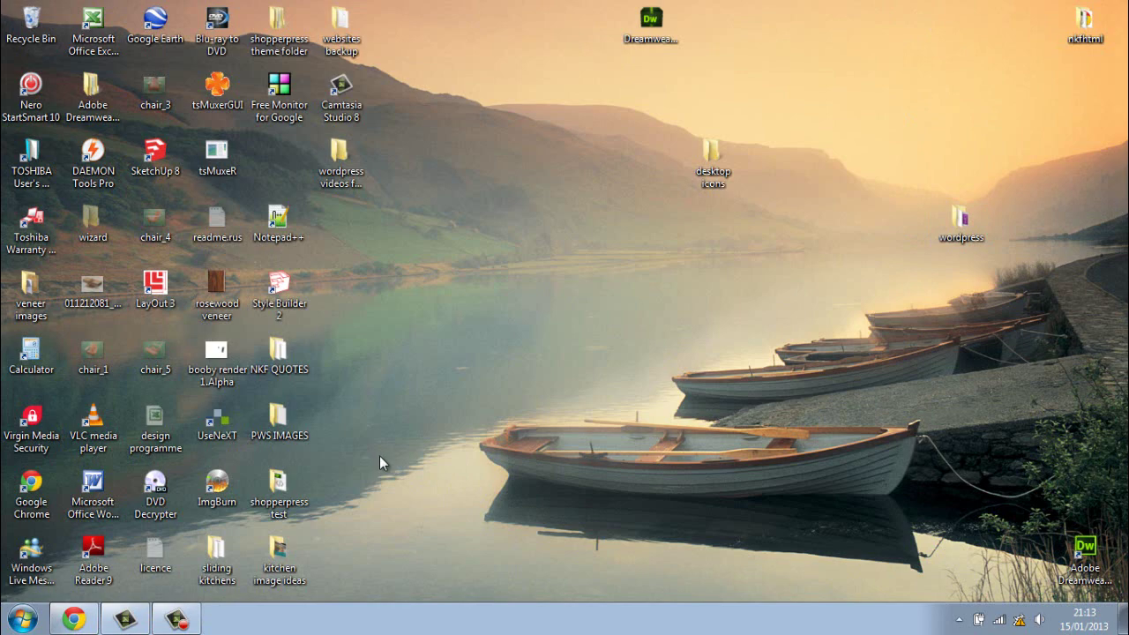
pyautogui.click(73, 618)
# Step: On the WampServer site, review the START section and the downloads section
pyautogui.click(263, 12)
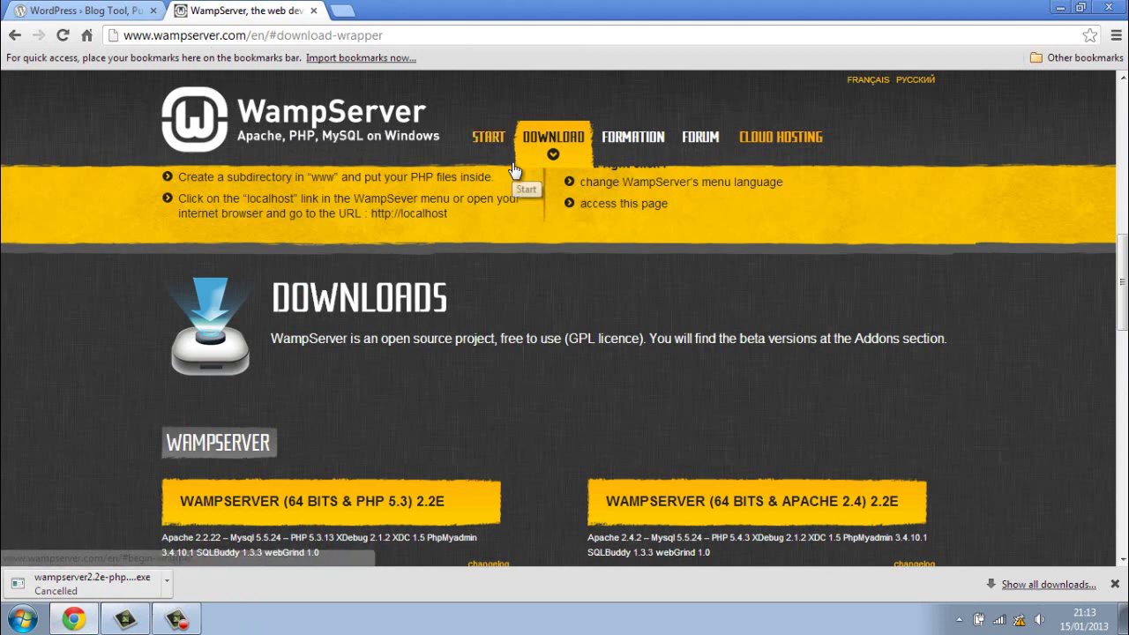
pyautogui.click(488, 138)
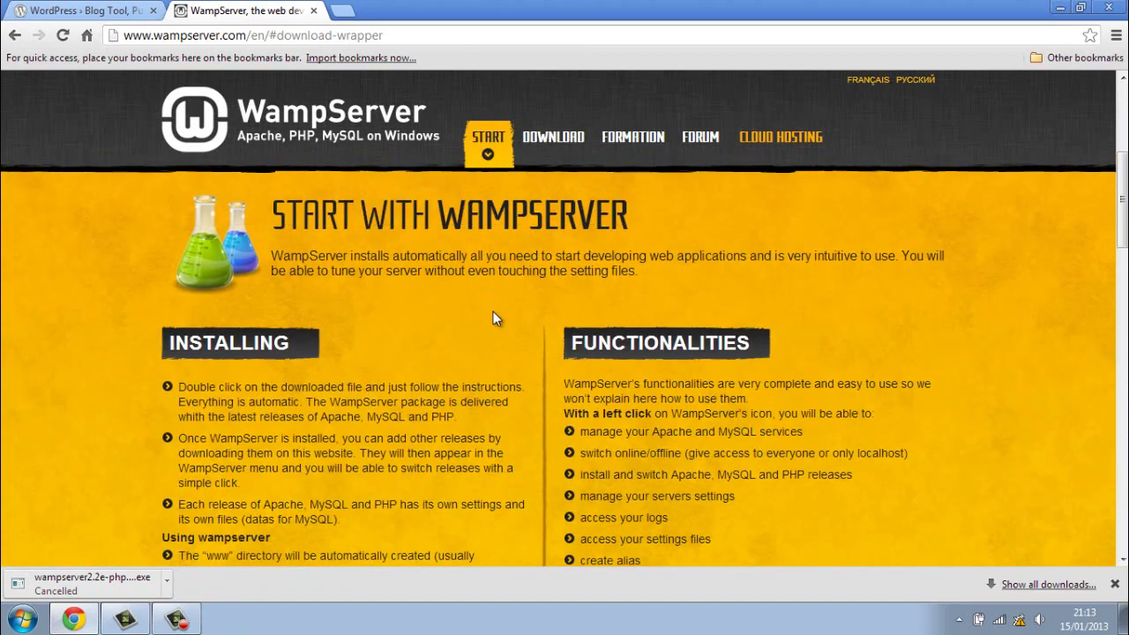
pyautogui.click(545, 137)
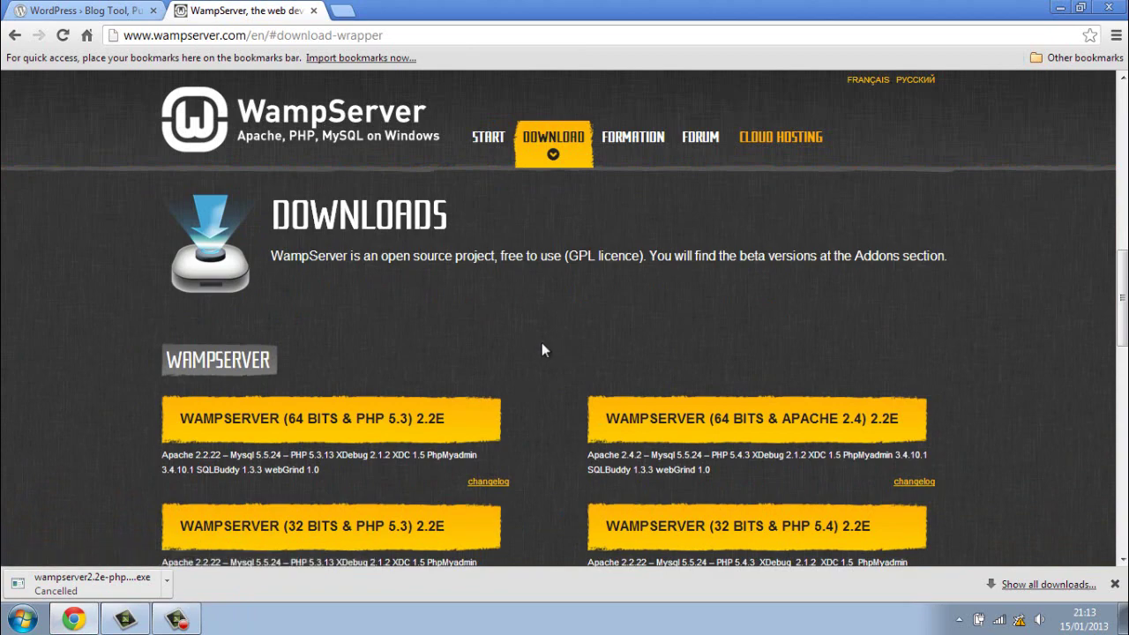
pyautogui.scroll(-2, 539, 340)
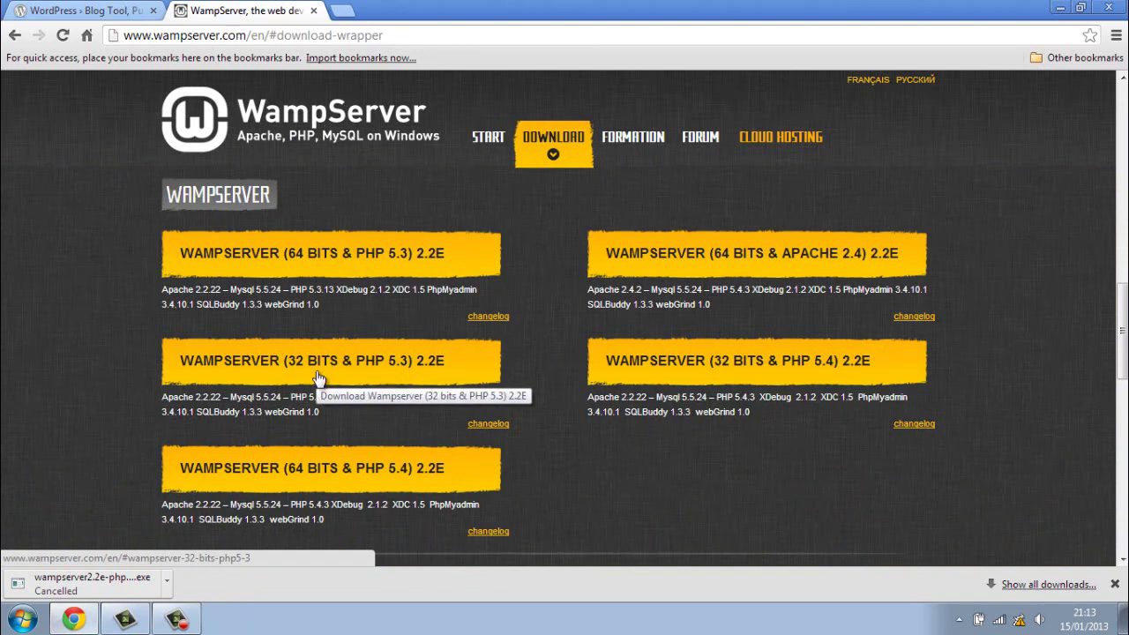
# Step: View the 64-bit PHP 5.3 download details, close the popup, and minimise Chrome
pyautogui.click(374, 260)
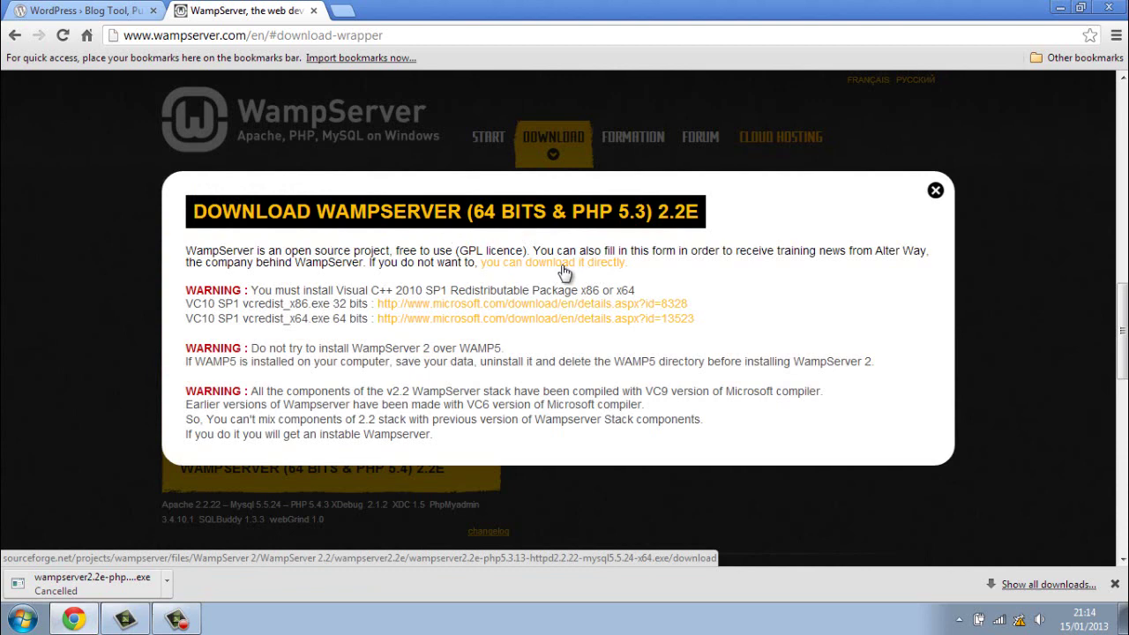
pyautogui.click(936, 192)
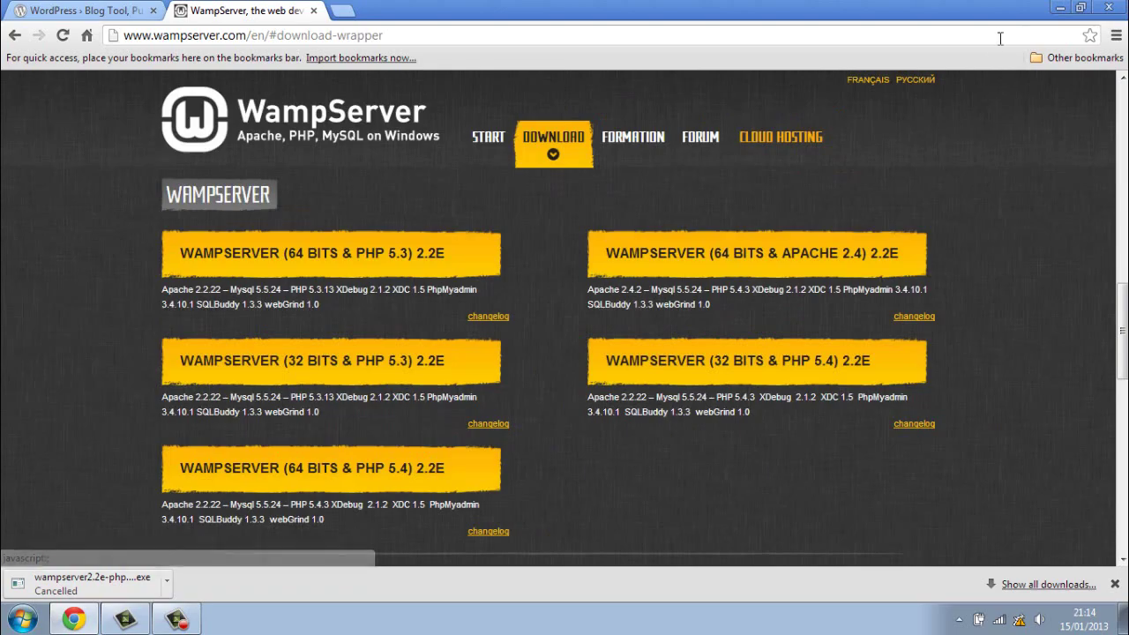
pyautogui.click(1061, 9)
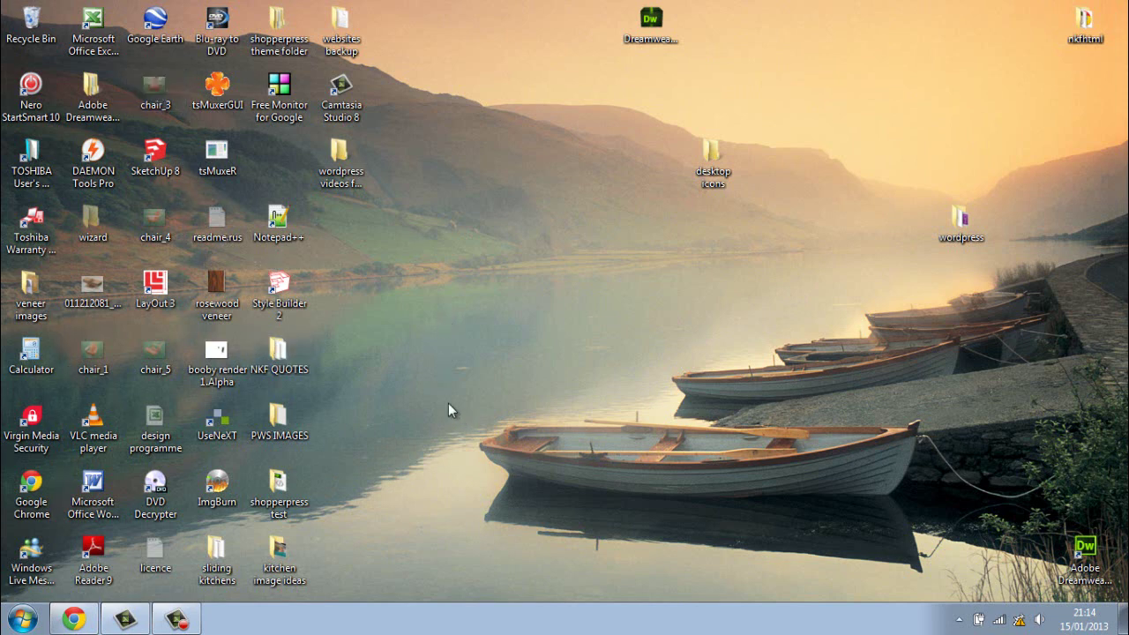
# Step: Start WampServer from Start > All Programs > WampServer and open its tray control menu
pyautogui.click(22, 619)
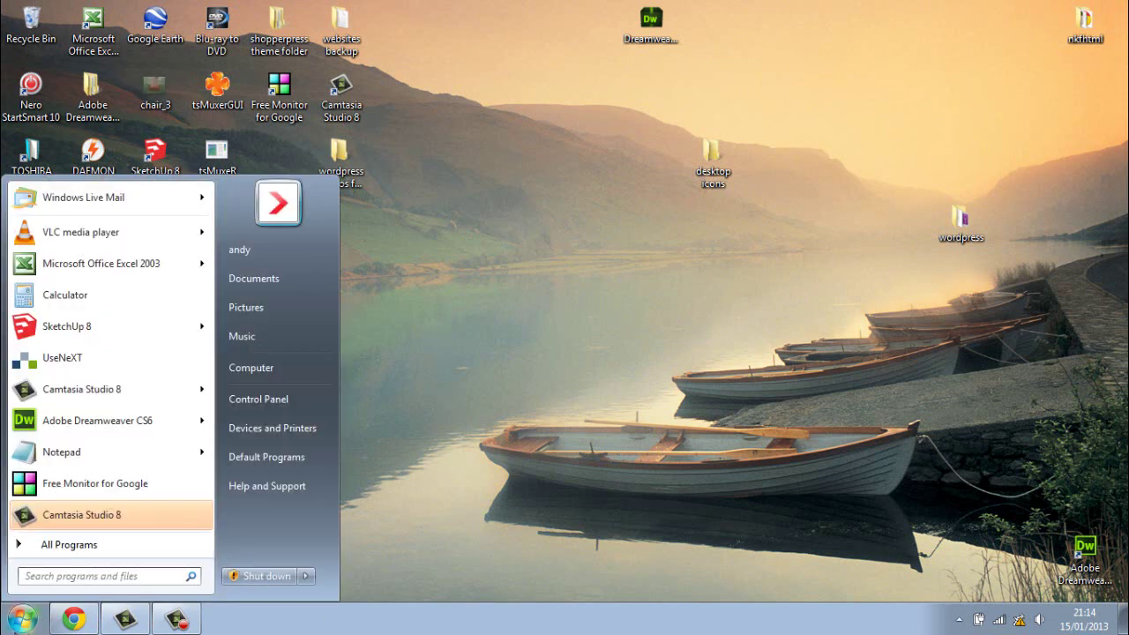
pyautogui.click(111, 547)
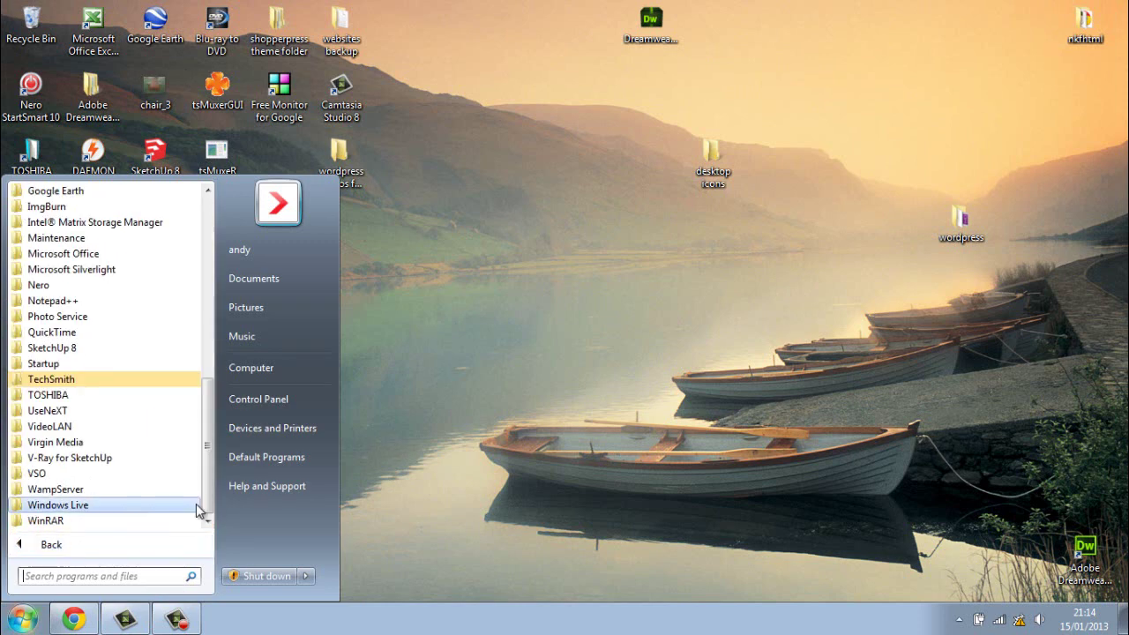
pyautogui.moveTo(205, 481)
pyautogui.mouseDown()
pyautogui.moveTo(207, 463)
pyautogui.moveTo(208, 494)
pyautogui.mouseUp()
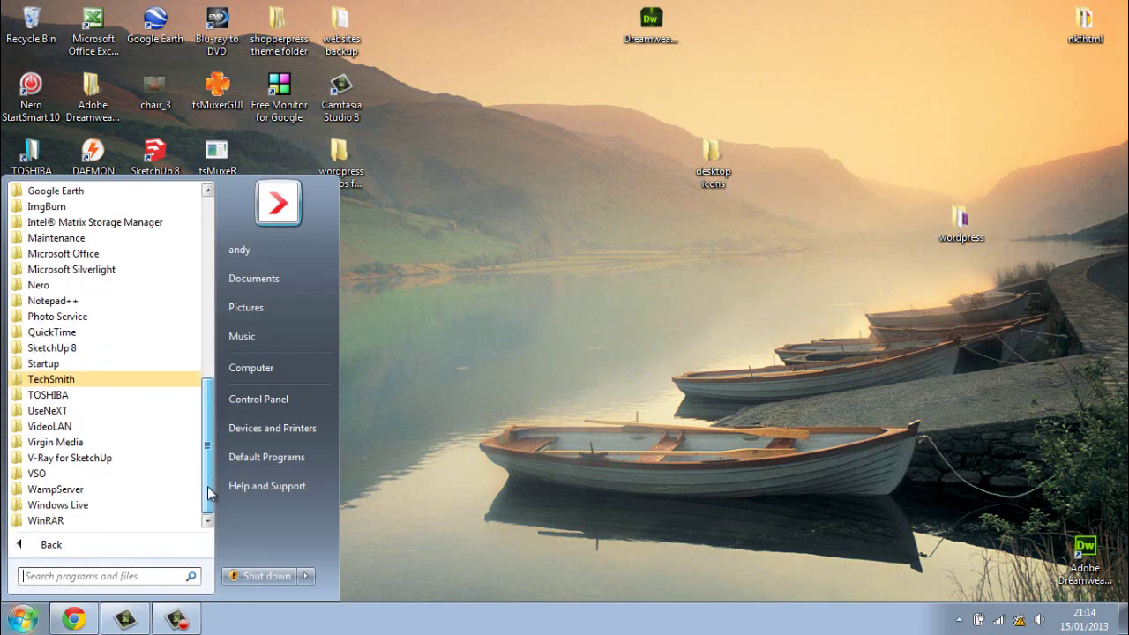
pyautogui.click(74, 492)
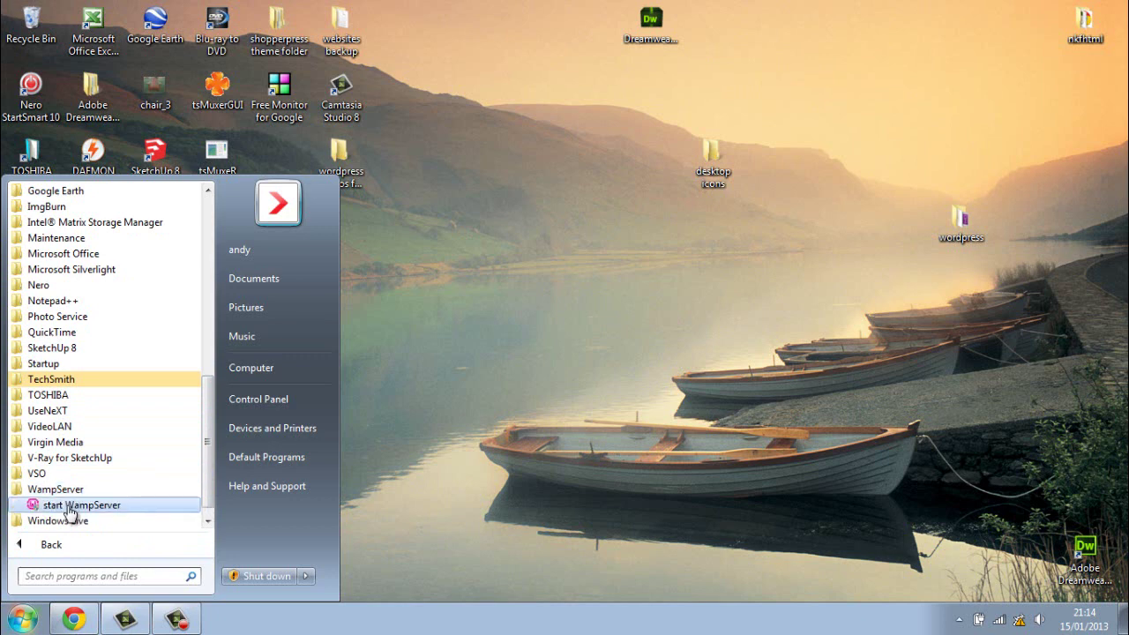
pyautogui.click(76, 506)
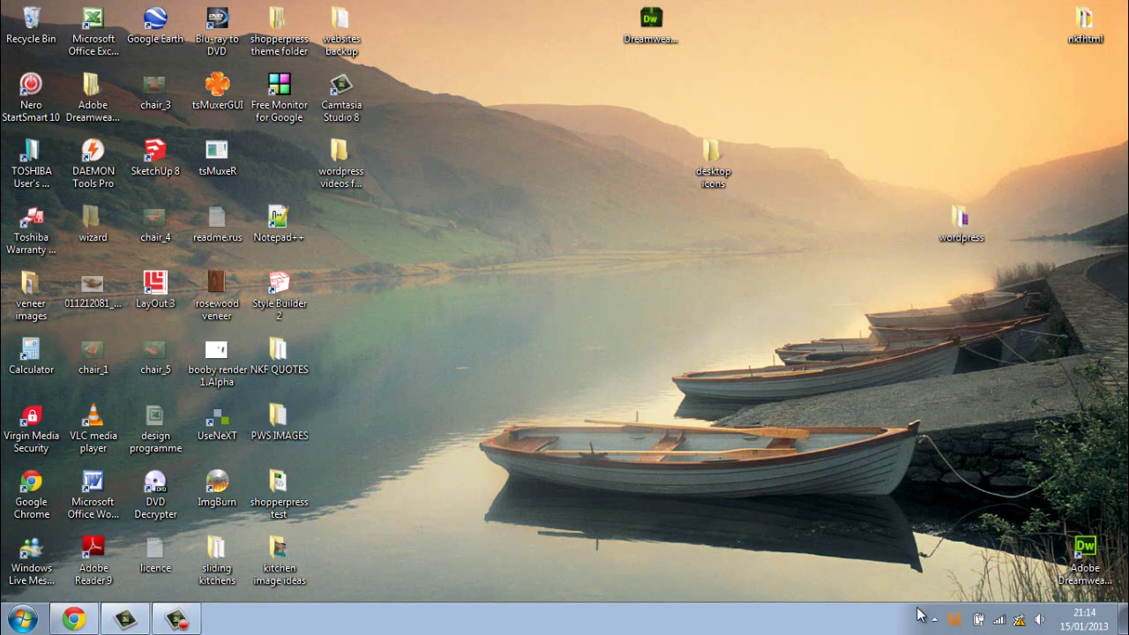
pyautogui.moveTo(955, 624)
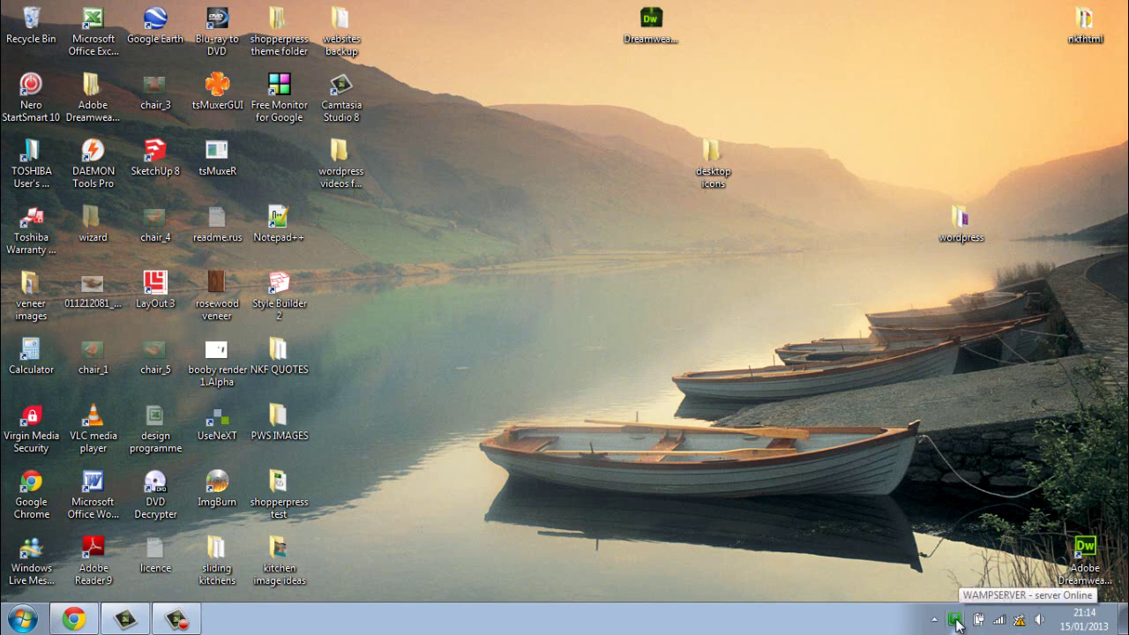
pyautogui.click(955, 620)
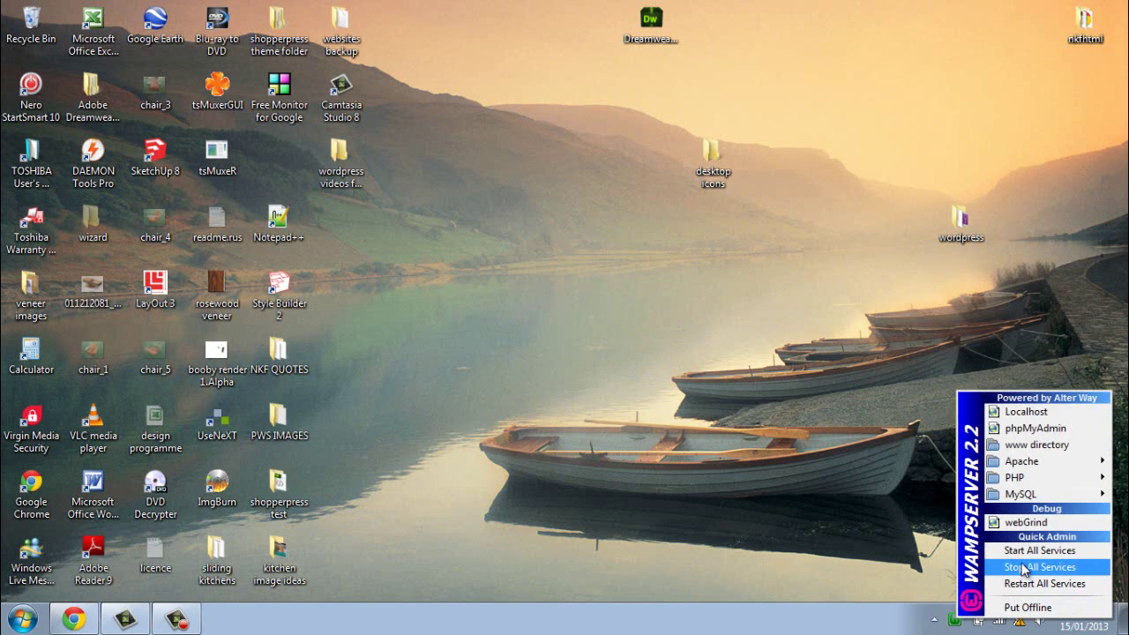
# Step: Choose phpMyAdmin in the WampServer tray menu to load localhost/phpmyadmin
pyautogui.moveTo(1022, 481)
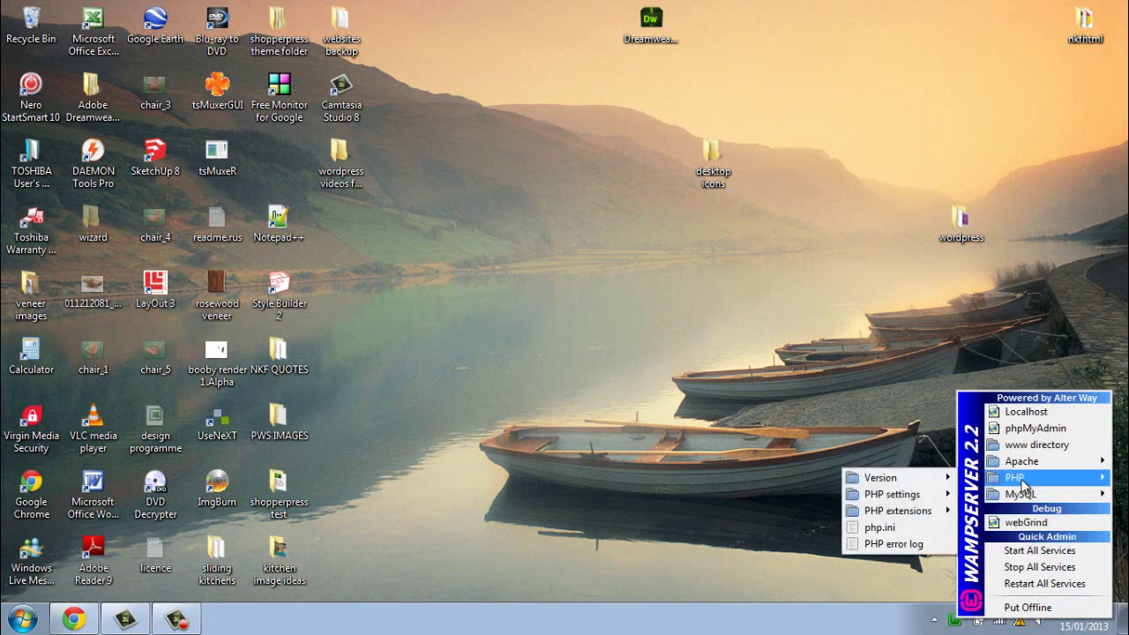
pyautogui.click(1026, 428)
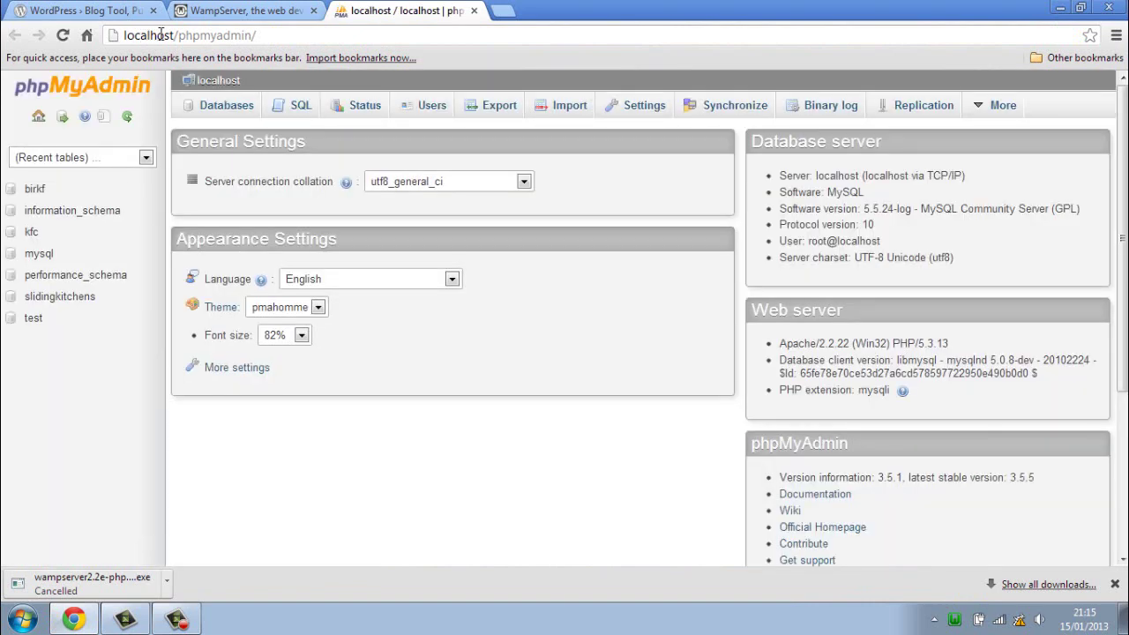
# Step: Close the phpMyAdmin tab, minimise Chrome, and open the Start menu
pyautogui.click(474, 11)
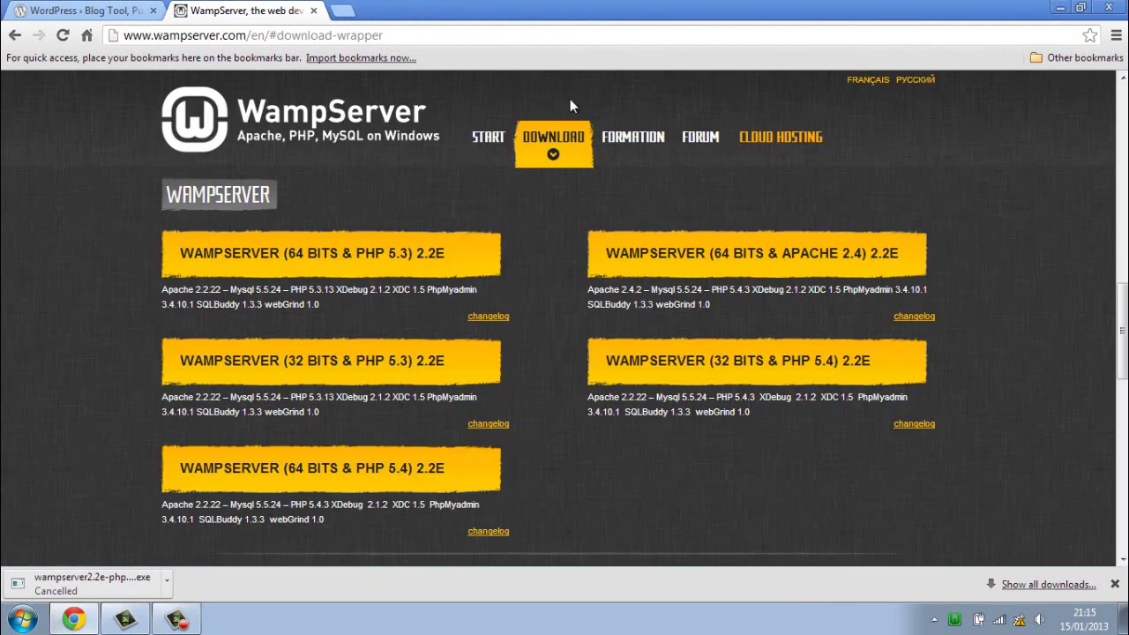
pyautogui.click(1061, 9)
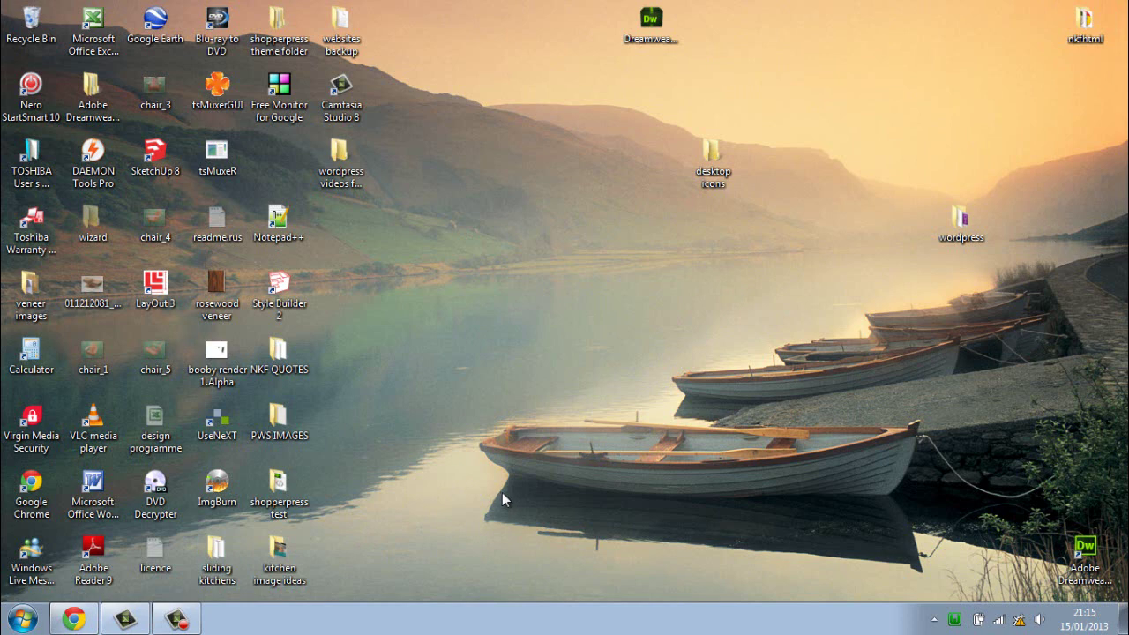
pyautogui.click(22, 620)
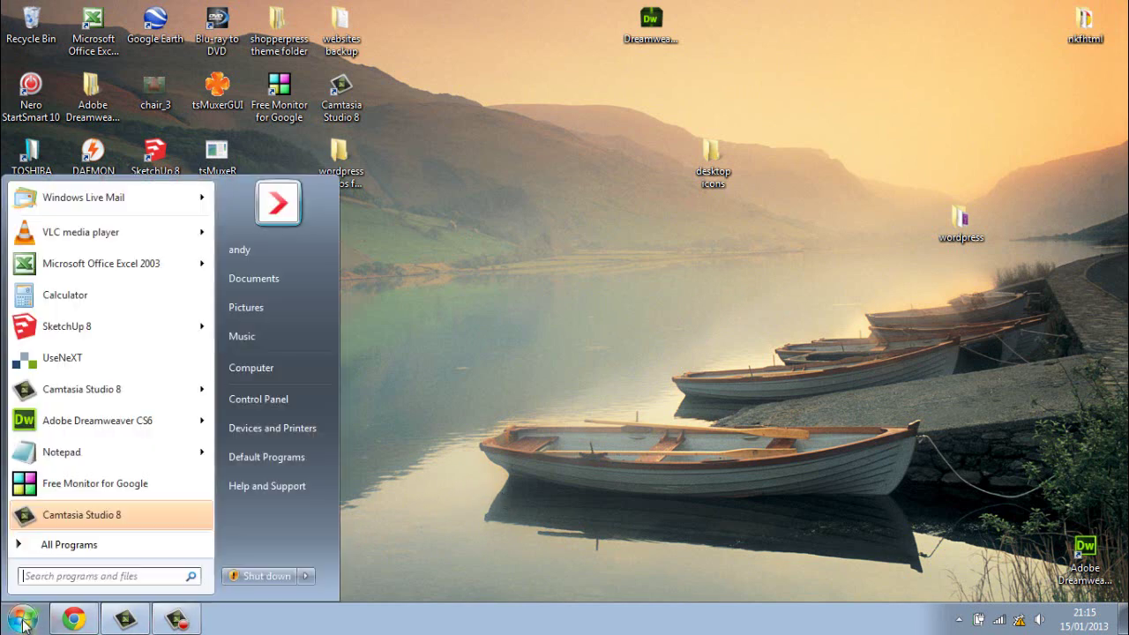
# Step: Navigate to C:\wamp\www, glance inside the kfc site folder, and return
pyautogui.click(309, 371)
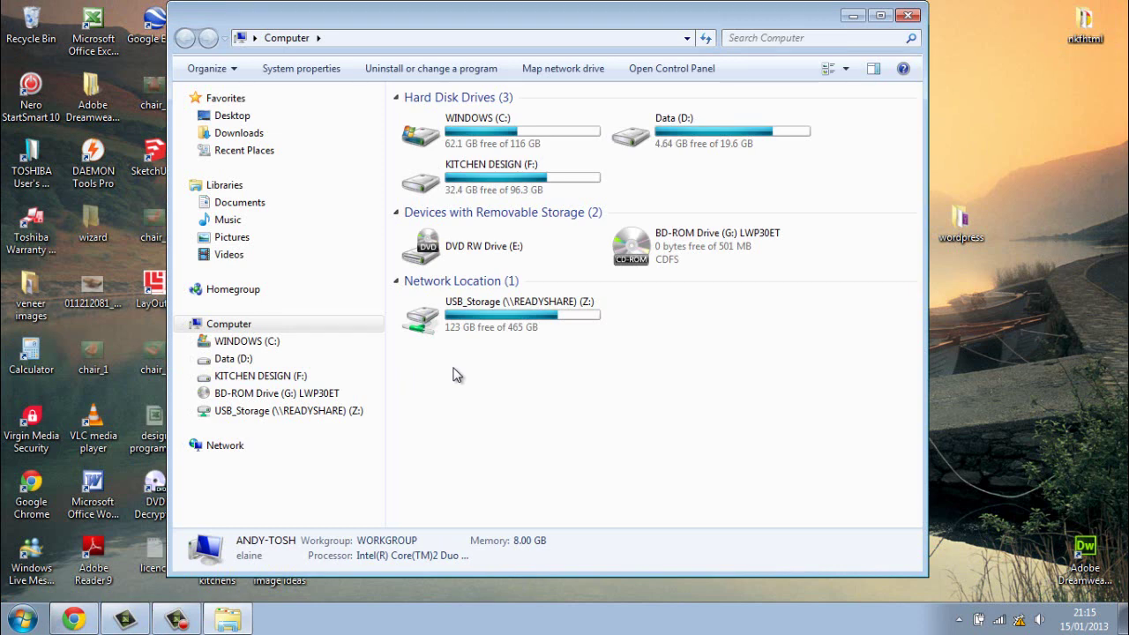
pyautogui.doubleClick(584, 133)
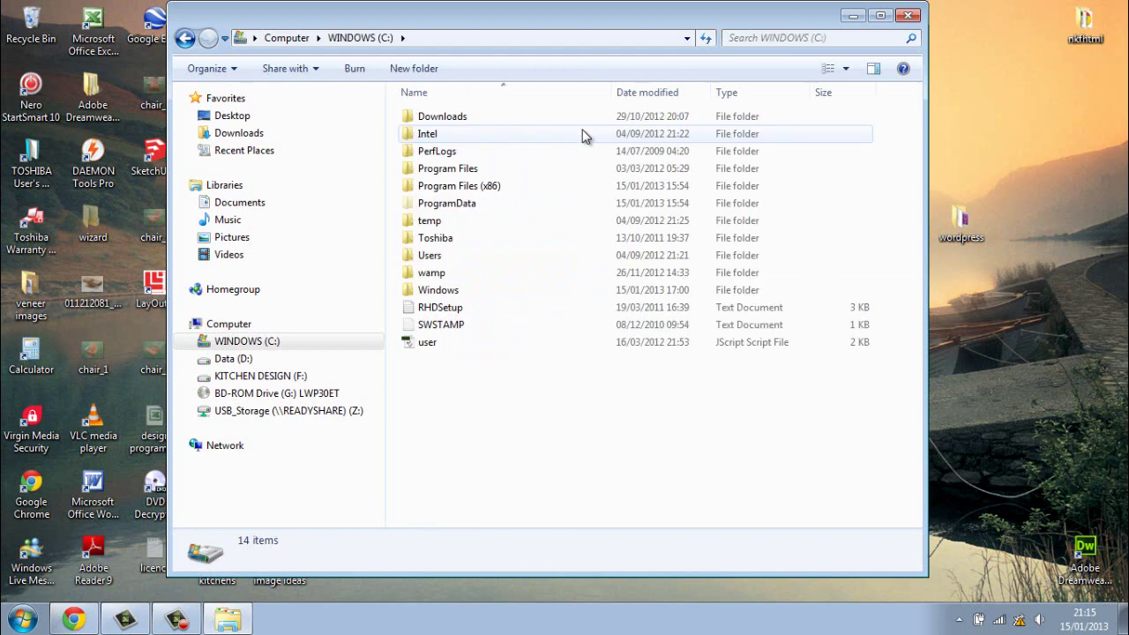
pyautogui.doubleClick(432, 274)
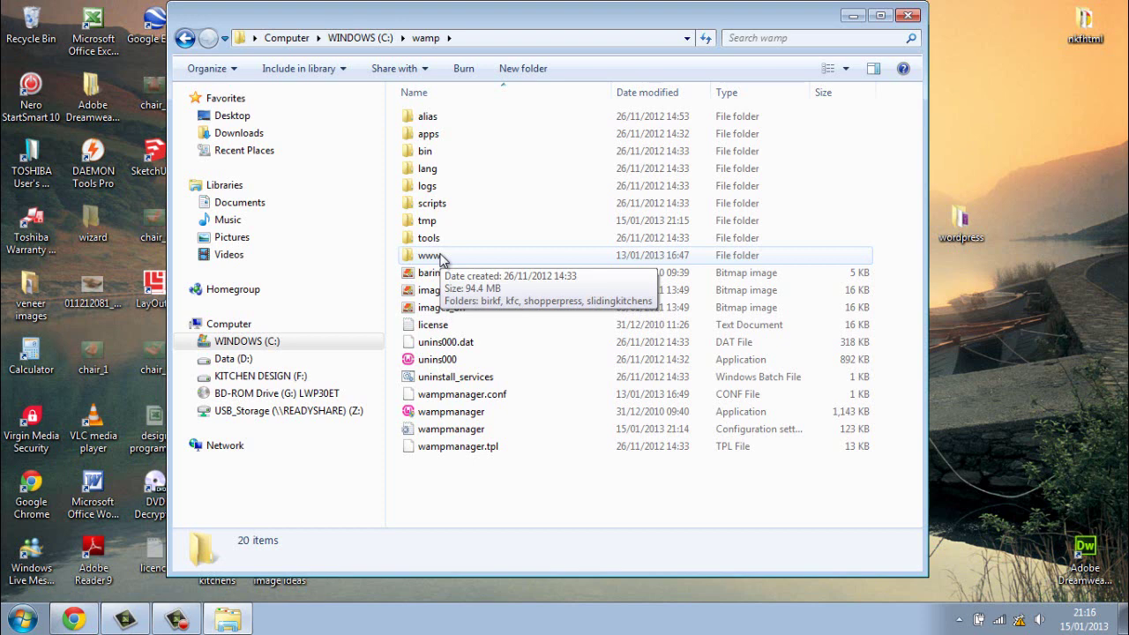
pyautogui.doubleClick(442, 257)
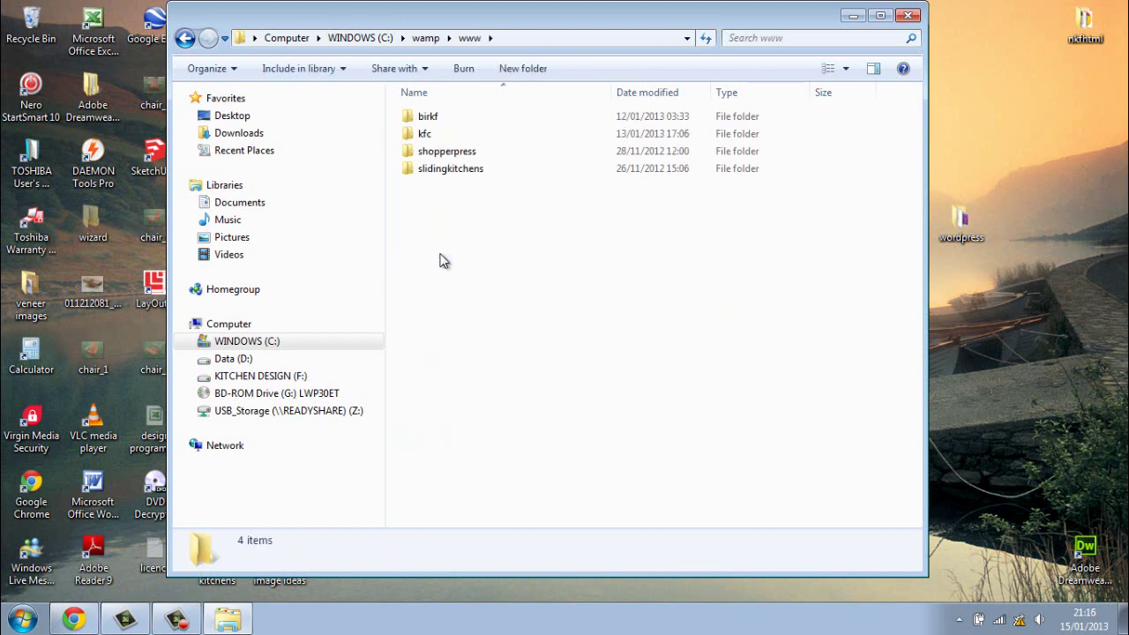
pyautogui.doubleClick(426, 136)
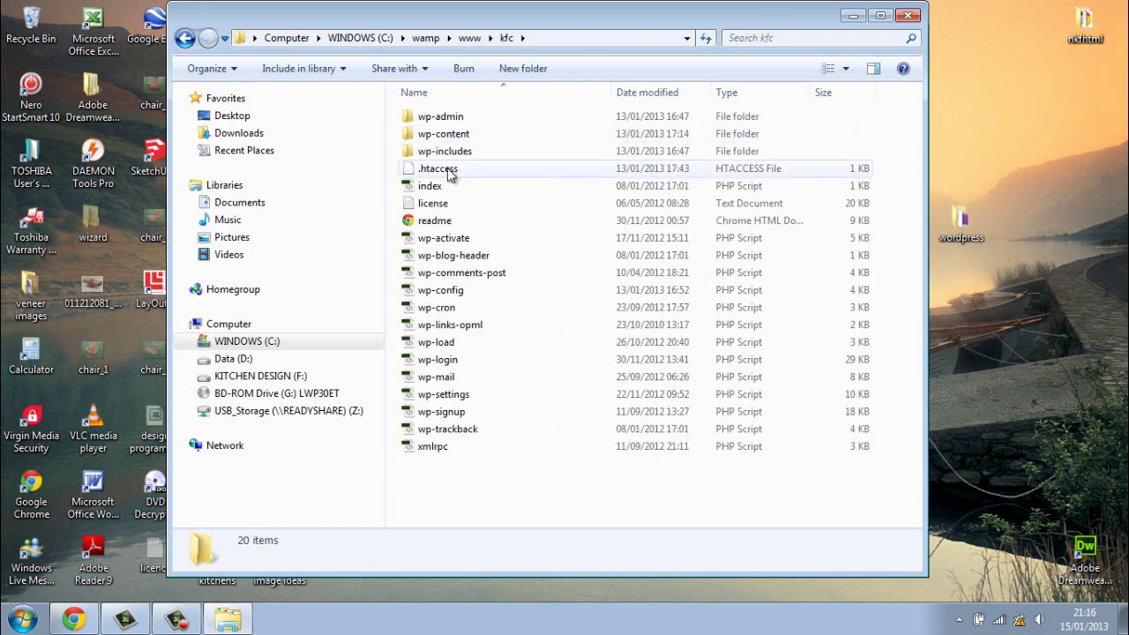
pyautogui.moveTo(505, 493); pyautogui.dragTo(441, 112)
pyautogui.click(547, 496)
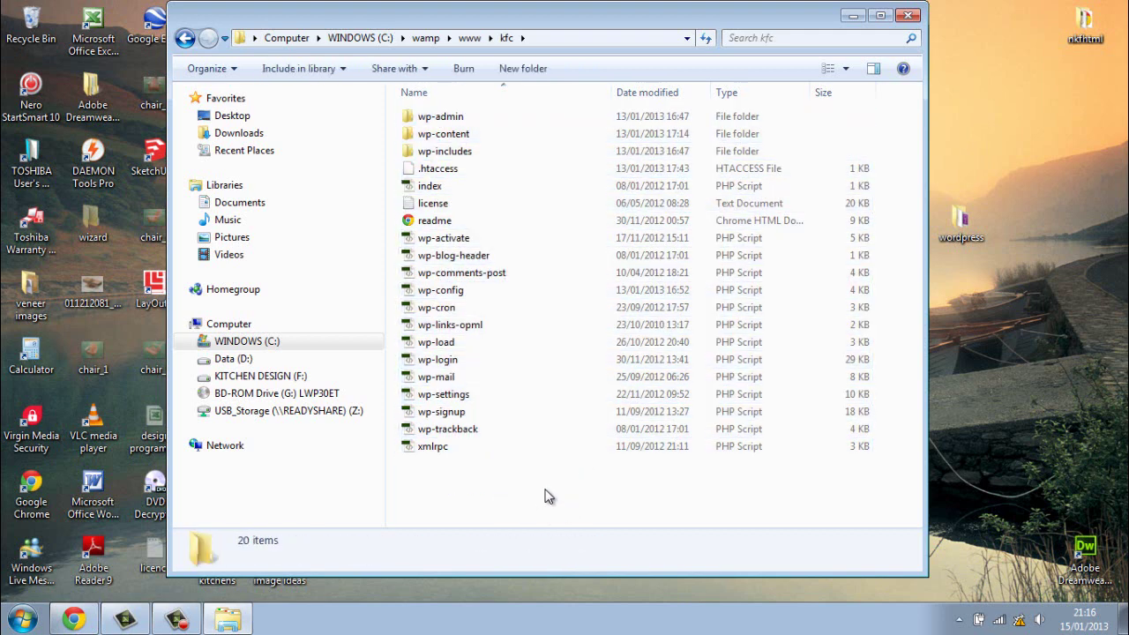
pyautogui.click(185, 39)
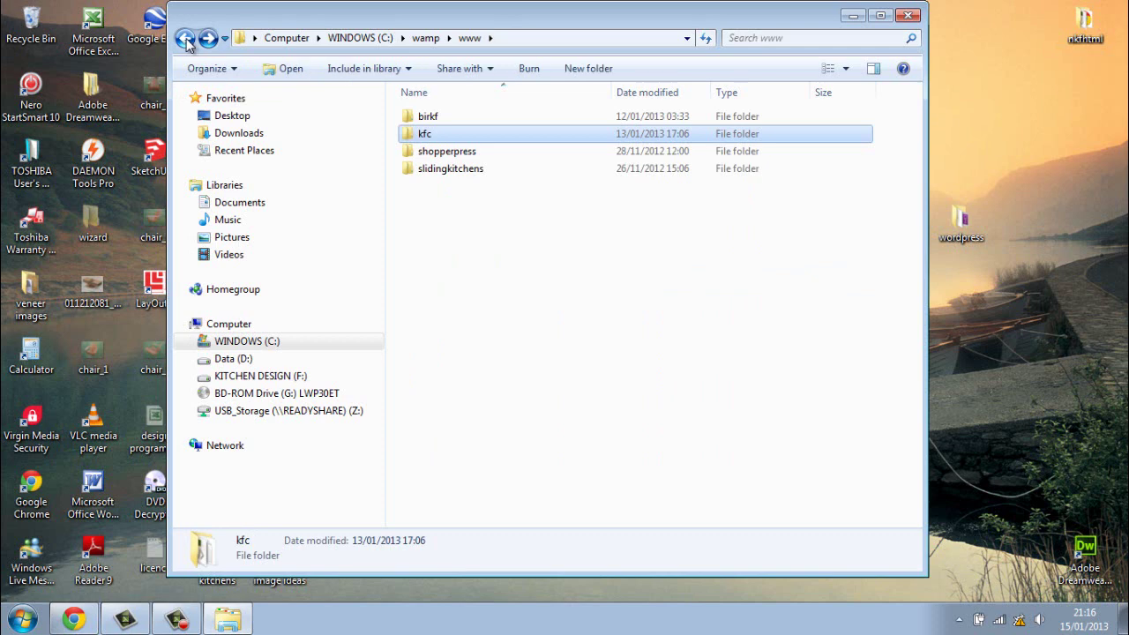
pyautogui.rightClick(415, 206)
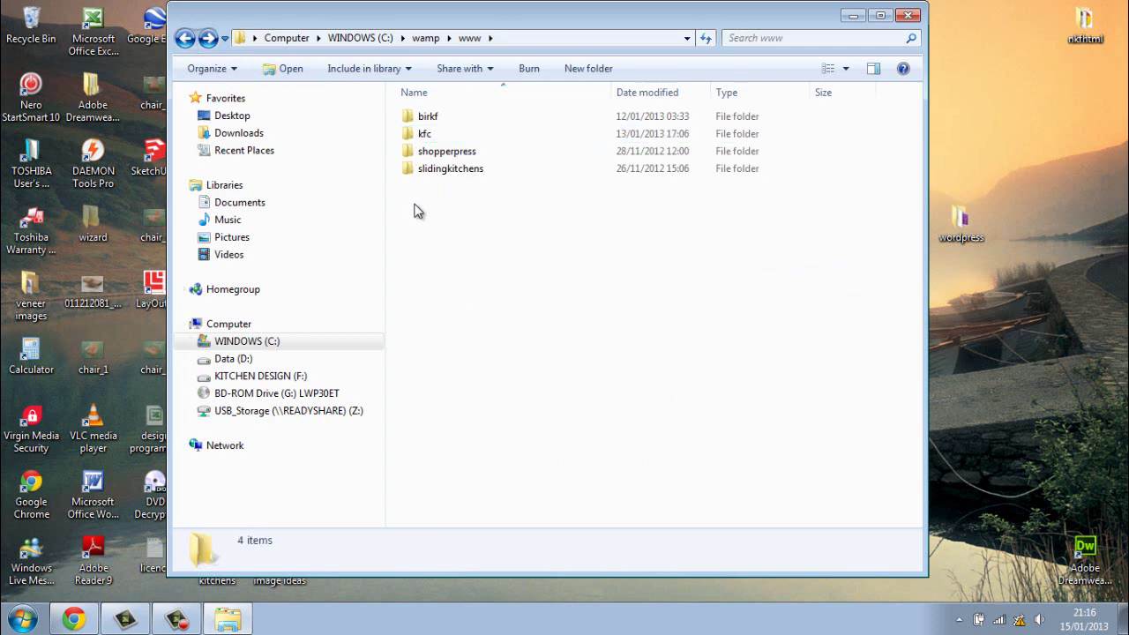
pyautogui.moveTo(564, 409)
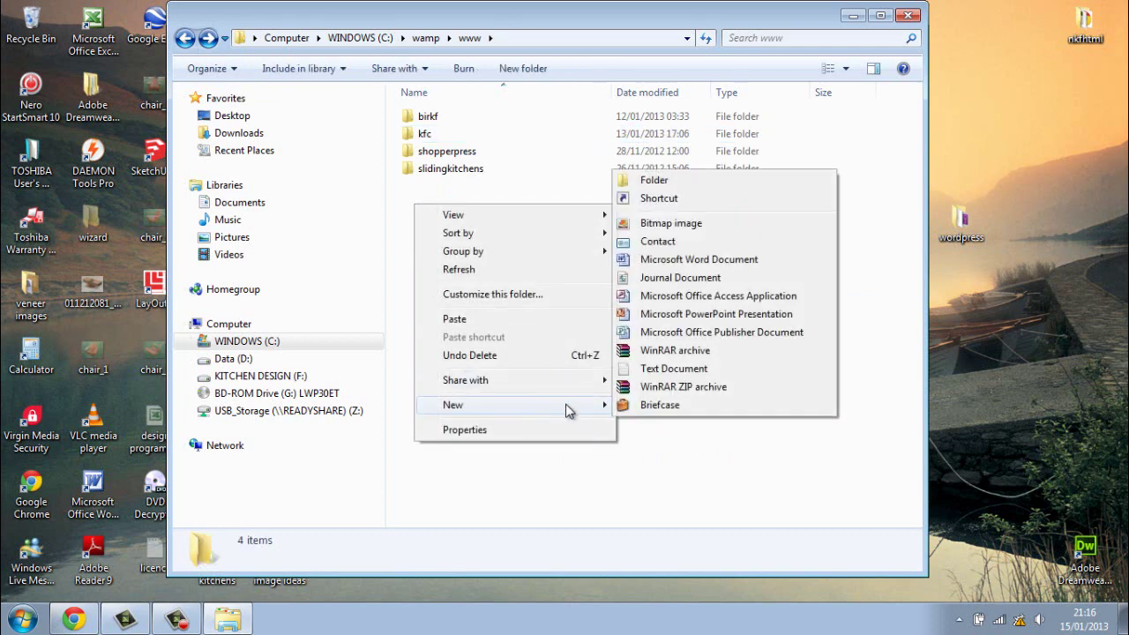
pyautogui.click(711, 181)
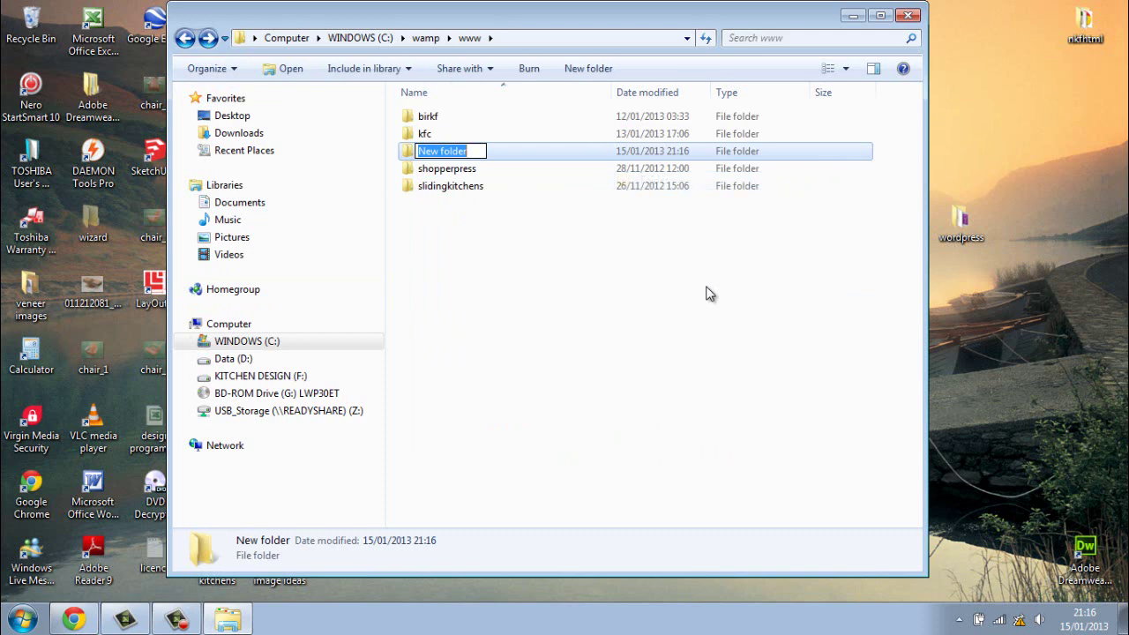
pyautogui.write('ra')
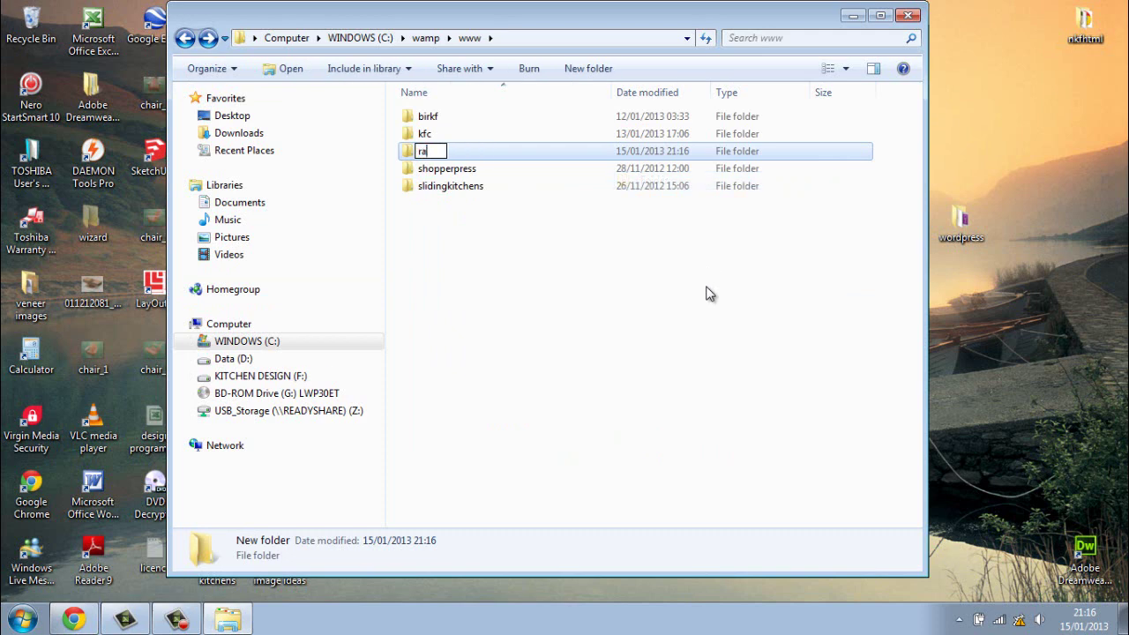
pyautogui.write('bbit')
pyautogui.click(631, 314)
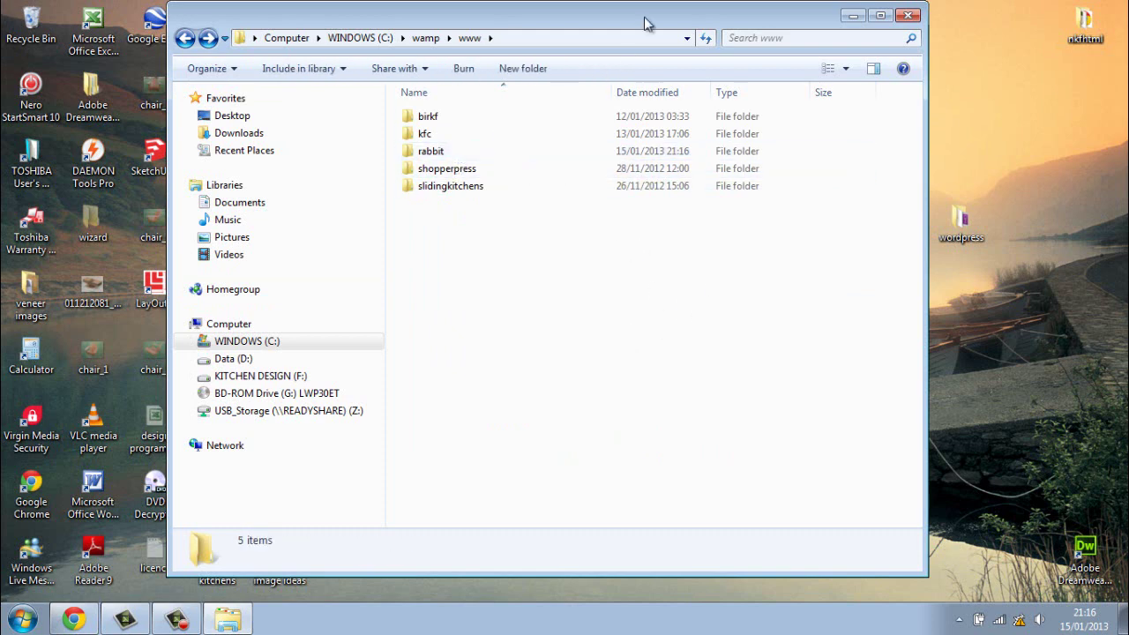
pyautogui.moveTo(644, 18); pyautogui.dragTo(497, 51)
# Step: Open the desktop wordpress > wordpress-3.5 > wordpress folder
pyautogui.click(751, 53)
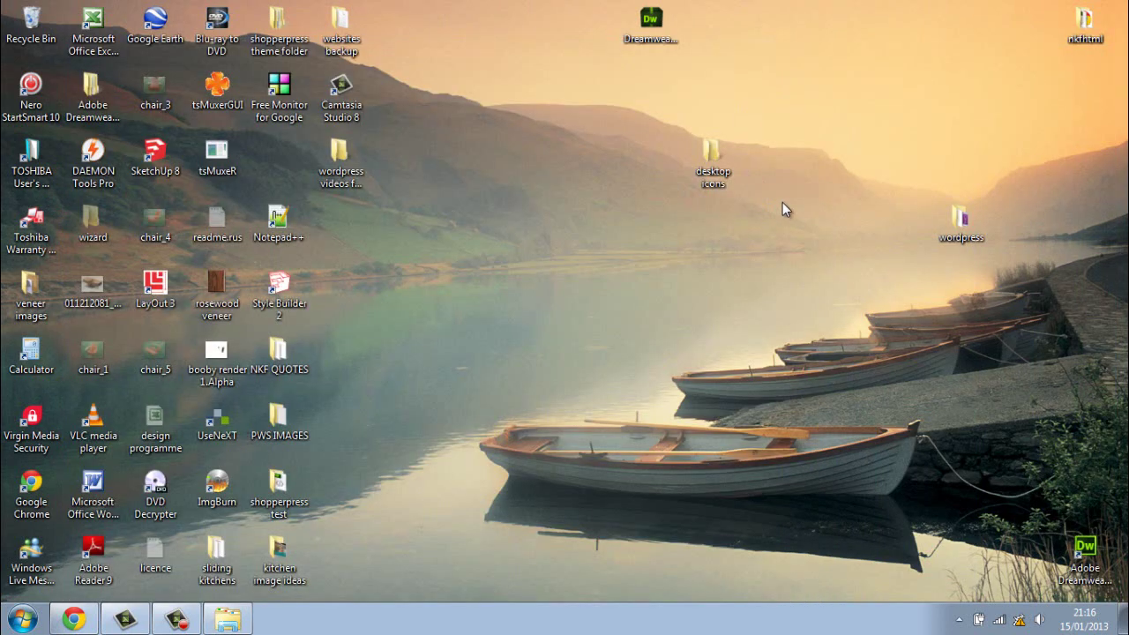
pyautogui.doubleClick(962, 230)
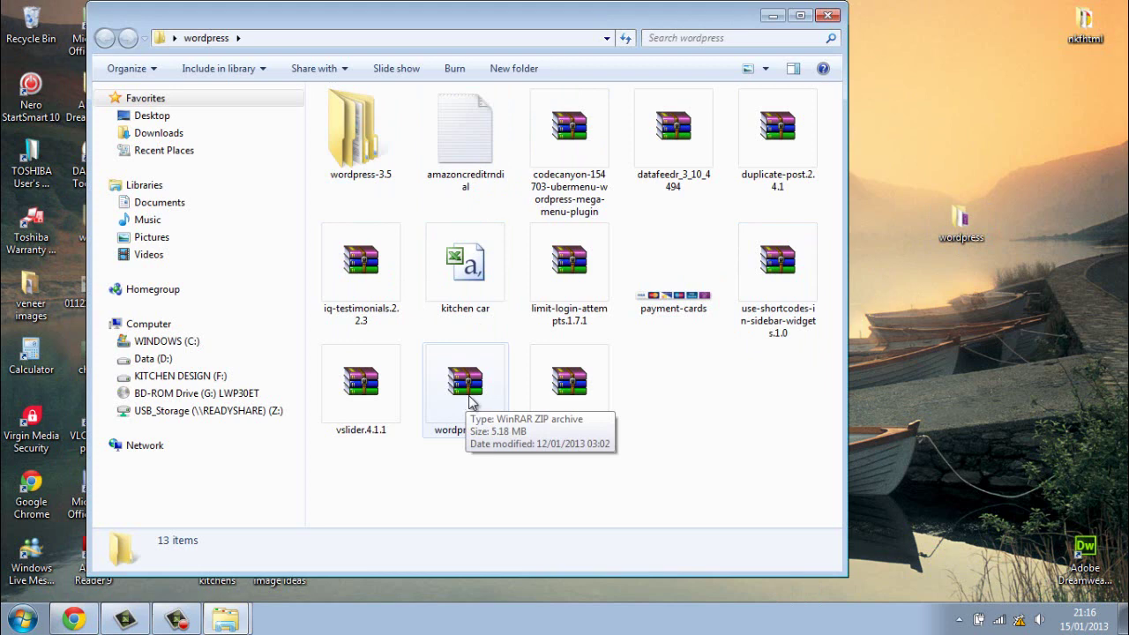
pyautogui.doubleClick(366, 138)
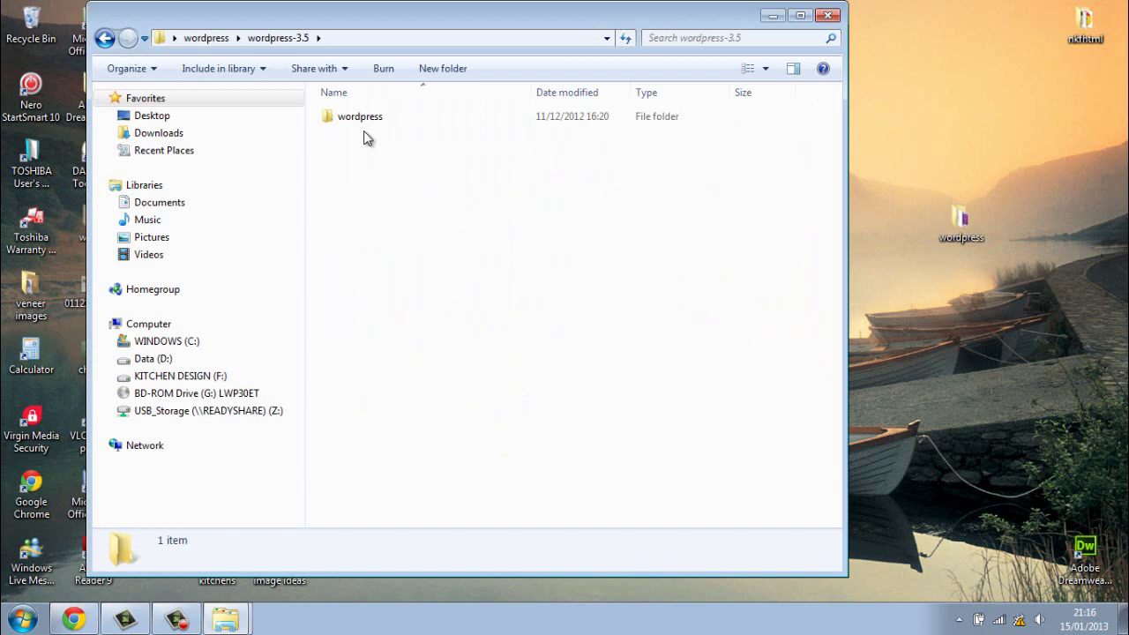
pyautogui.doubleClick(366, 121)
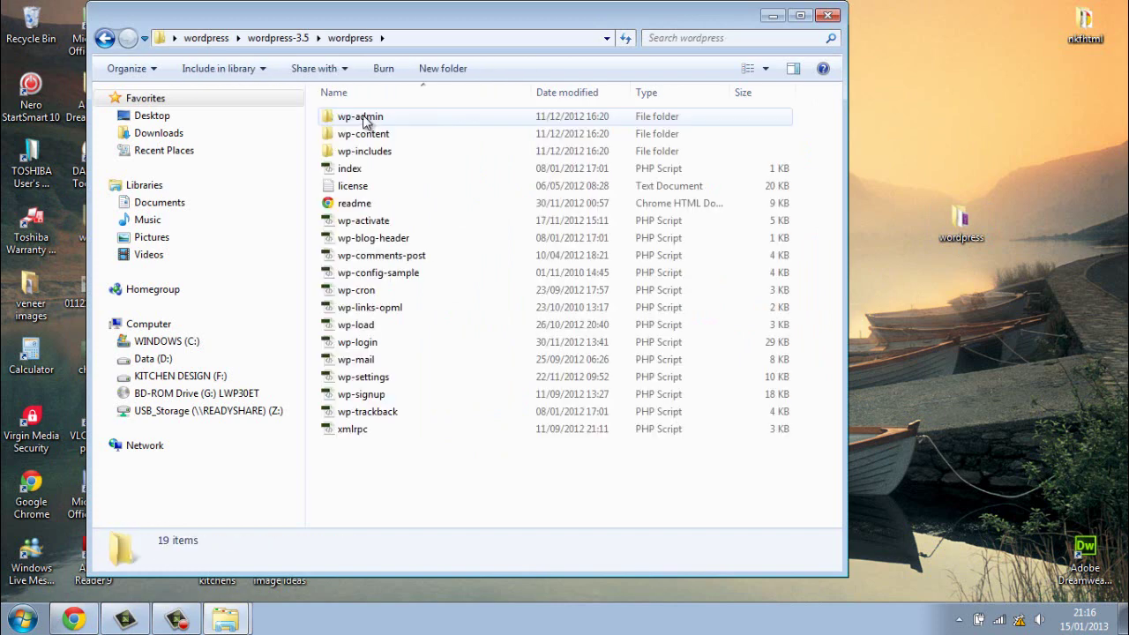
pyautogui.click(104, 38)
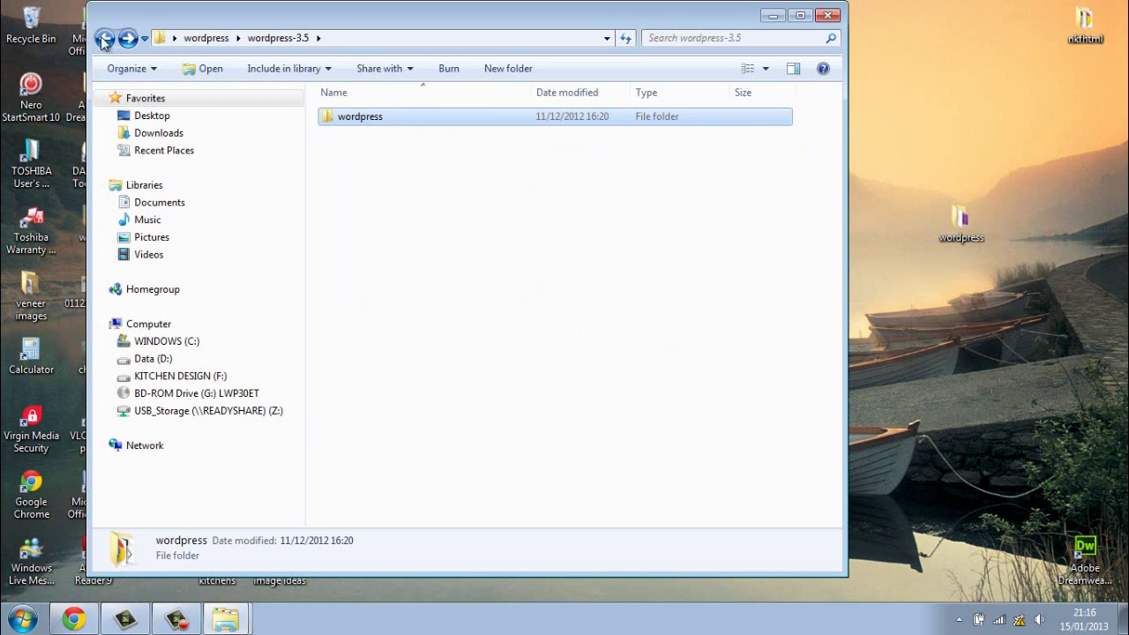
pyautogui.doubleClick(348, 118)
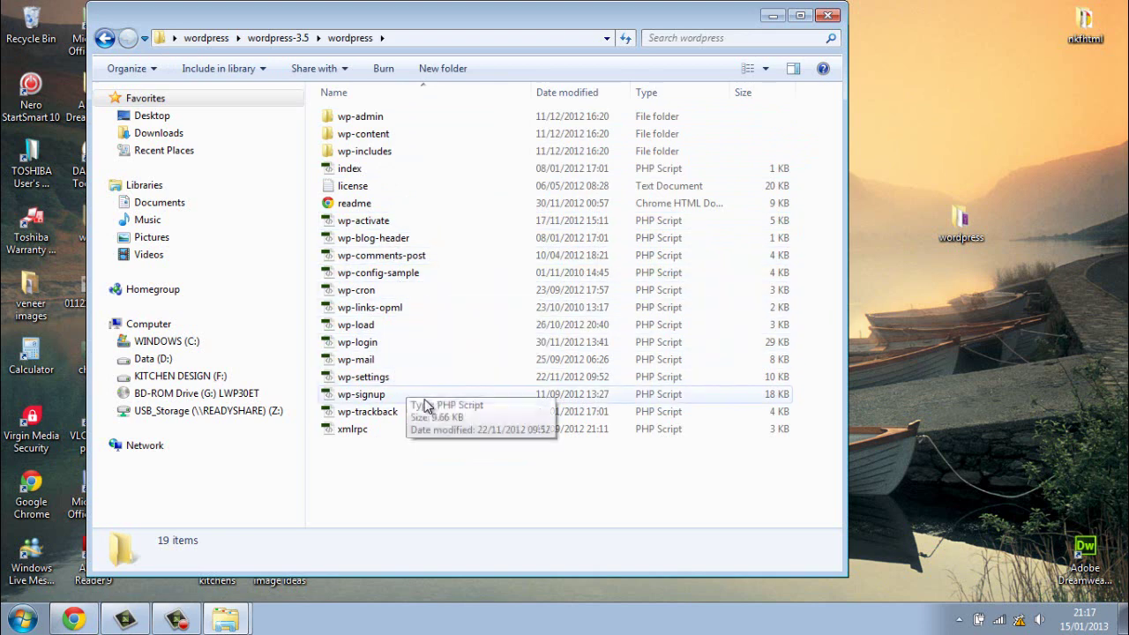
# Step: Select and copy all 19 WordPress files and folders, then close the window
pyautogui.moveTo(473, 475); pyautogui.dragTo(346, 115)
pyautogui.rightClick(370, 197)
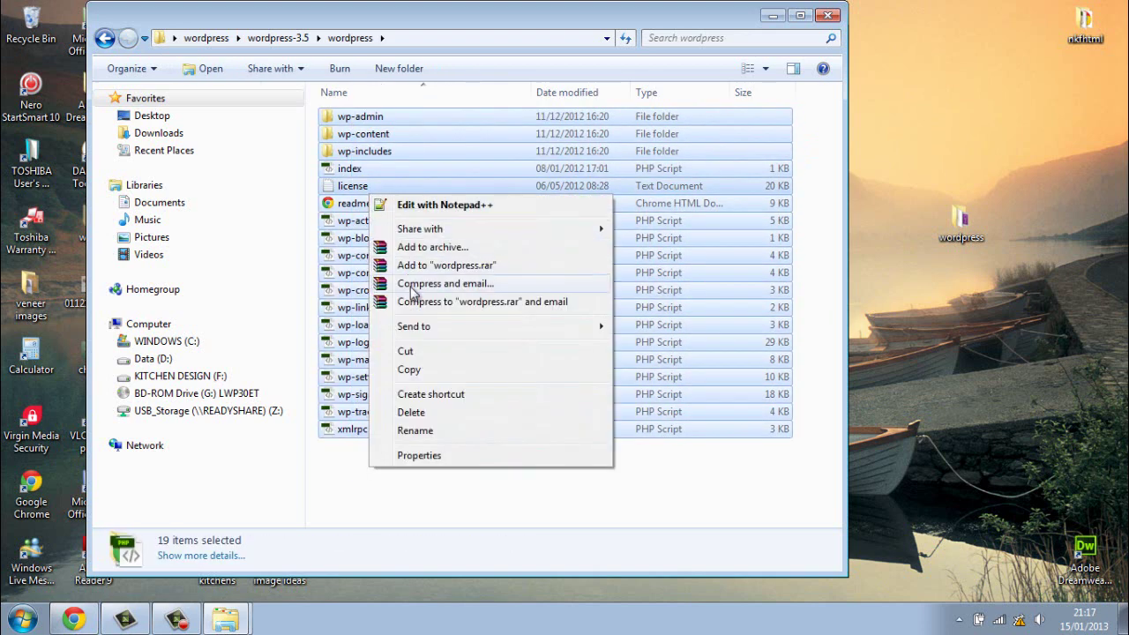
pyautogui.click(428, 375)
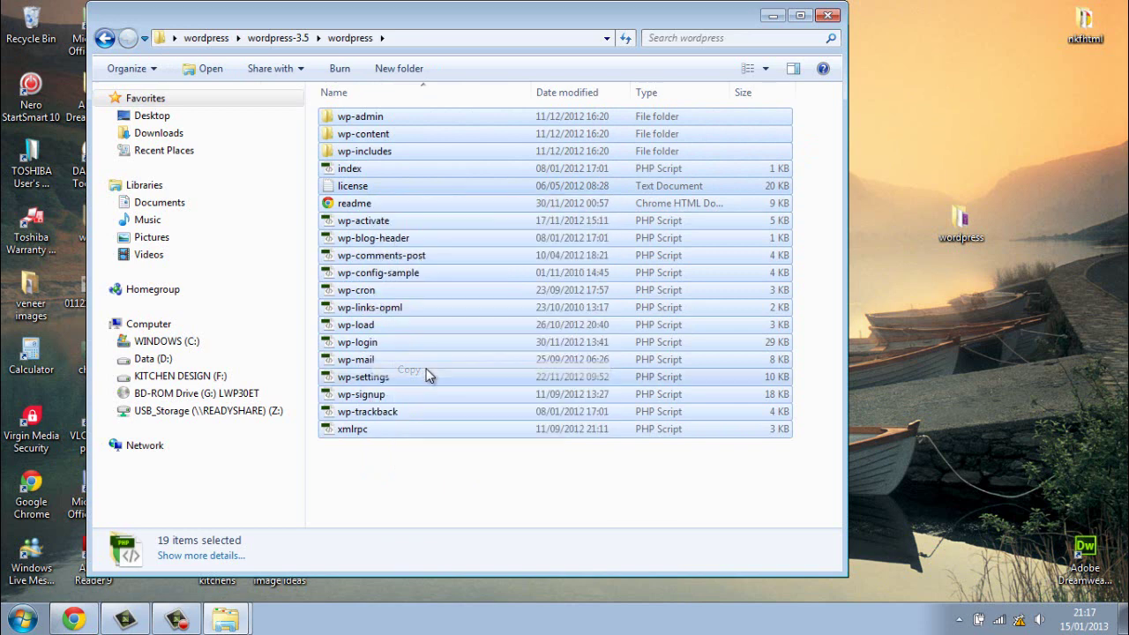
pyautogui.click(828, 15)
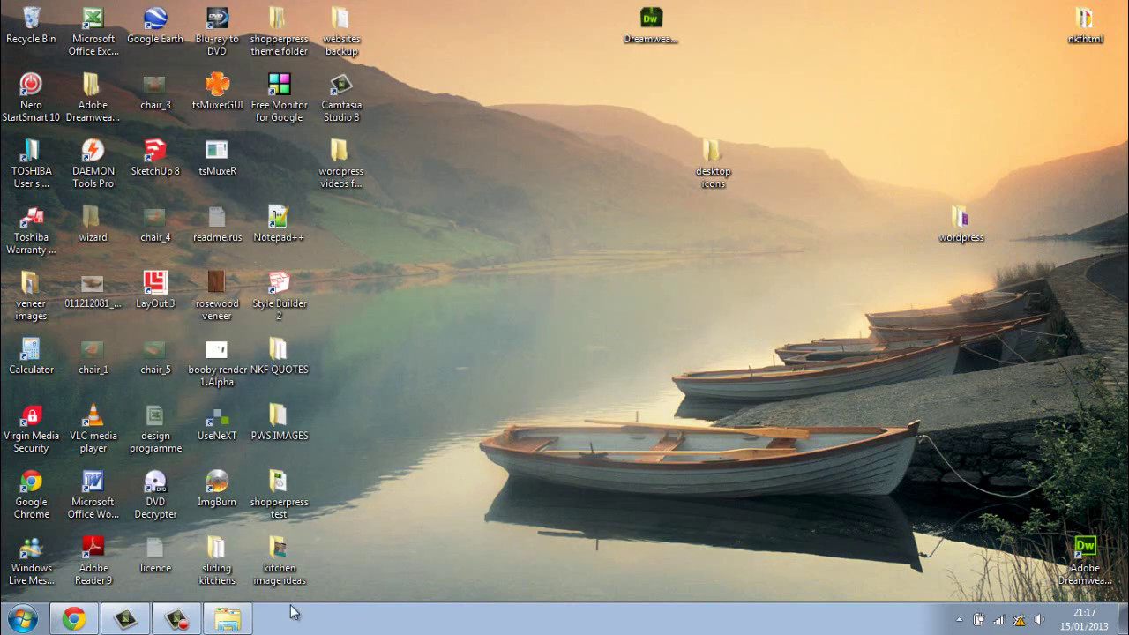
# Step: Paste the 19 copied WordPress items into C:\wamp\www\rabbit and close Explorer
pyautogui.click(228, 620)
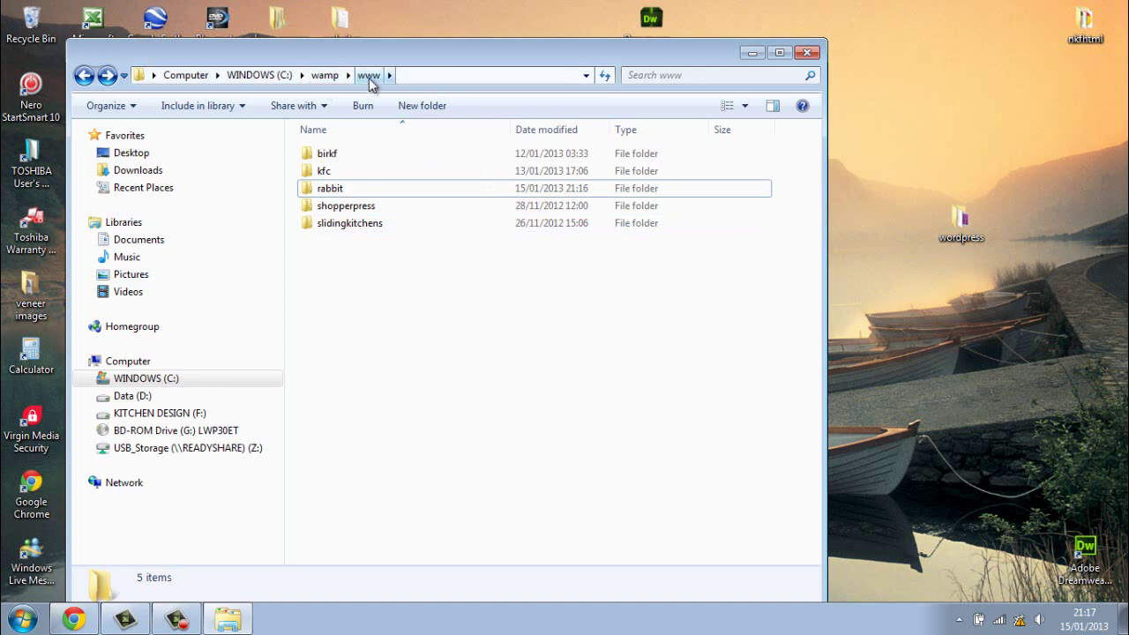
pyautogui.doubleClick(353, 189)
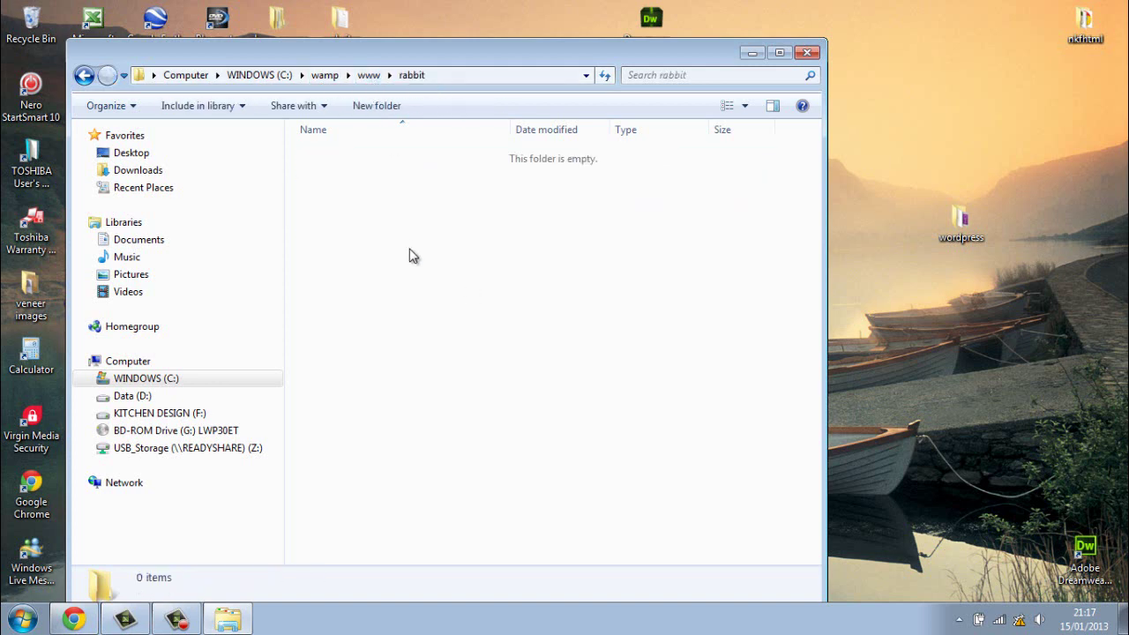
pyautogui.rightClick(391, 216)
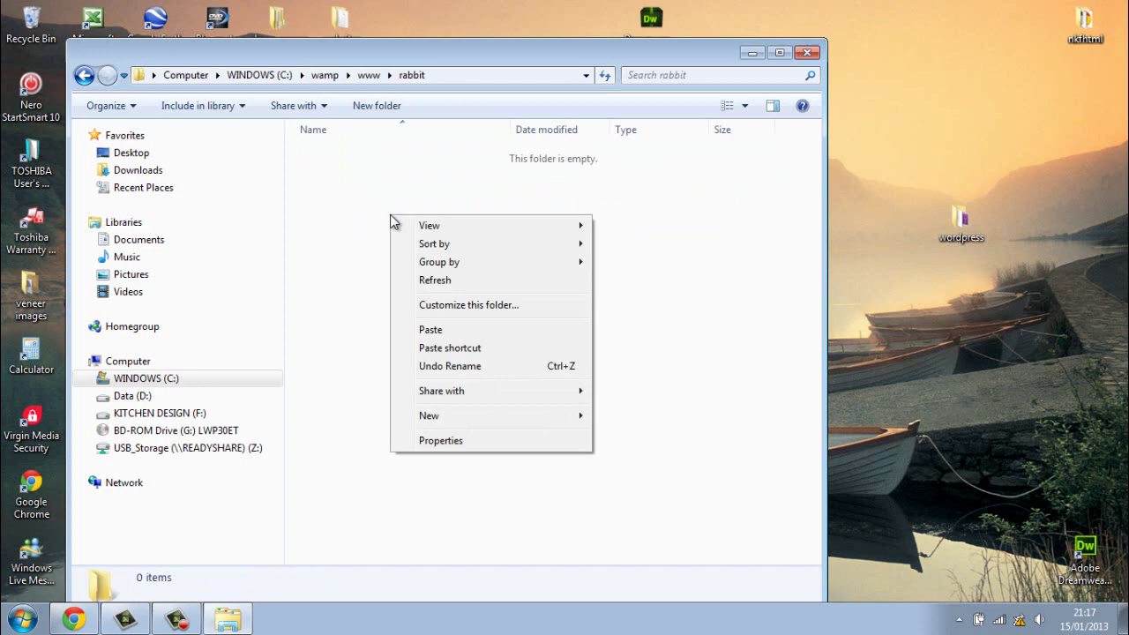
pyautogui.click(424, 331)
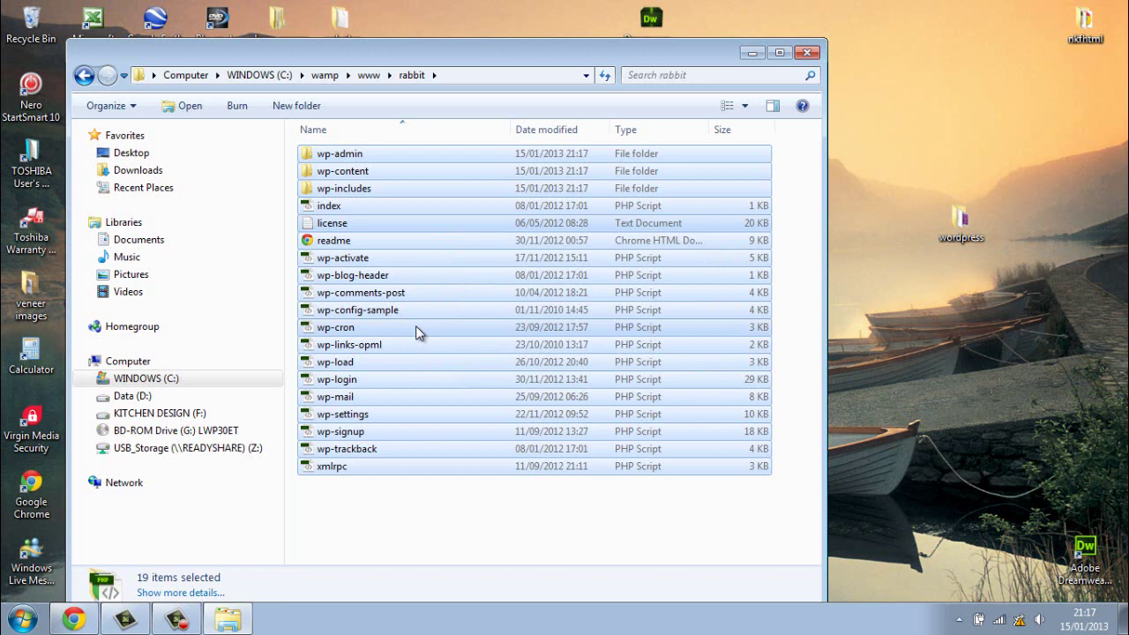
pyautogui.click(453, 529)
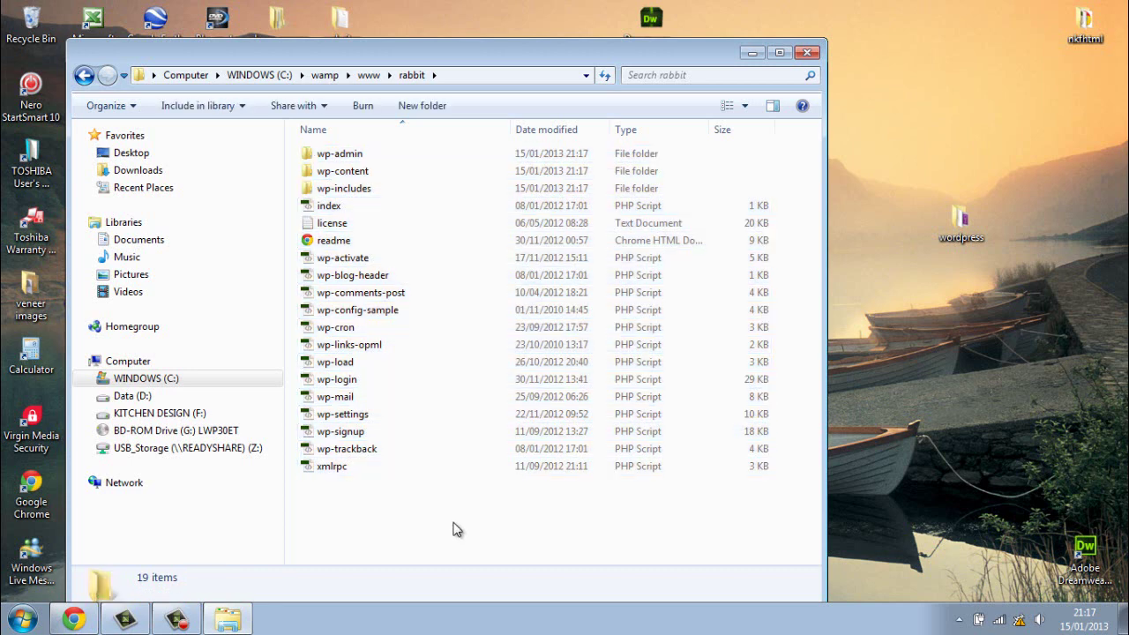
pyautogui.click(807, 53)
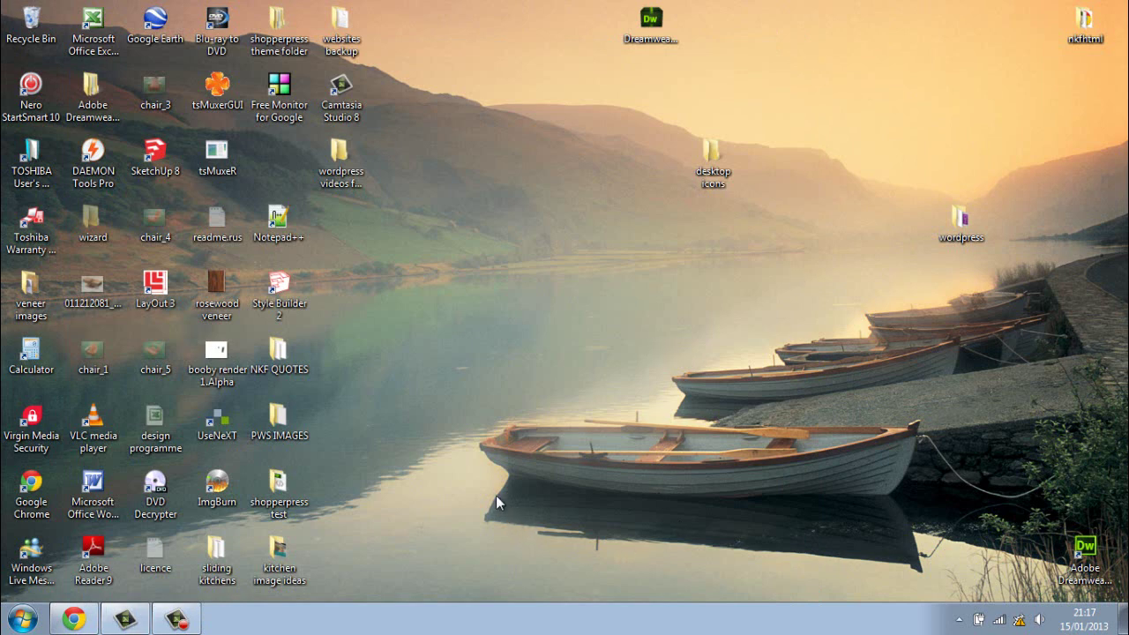
# Step: Open the WampServer menu from the hidden tray icons to reach its phpMyAdmin entry
pyautogui.click(965, 618)
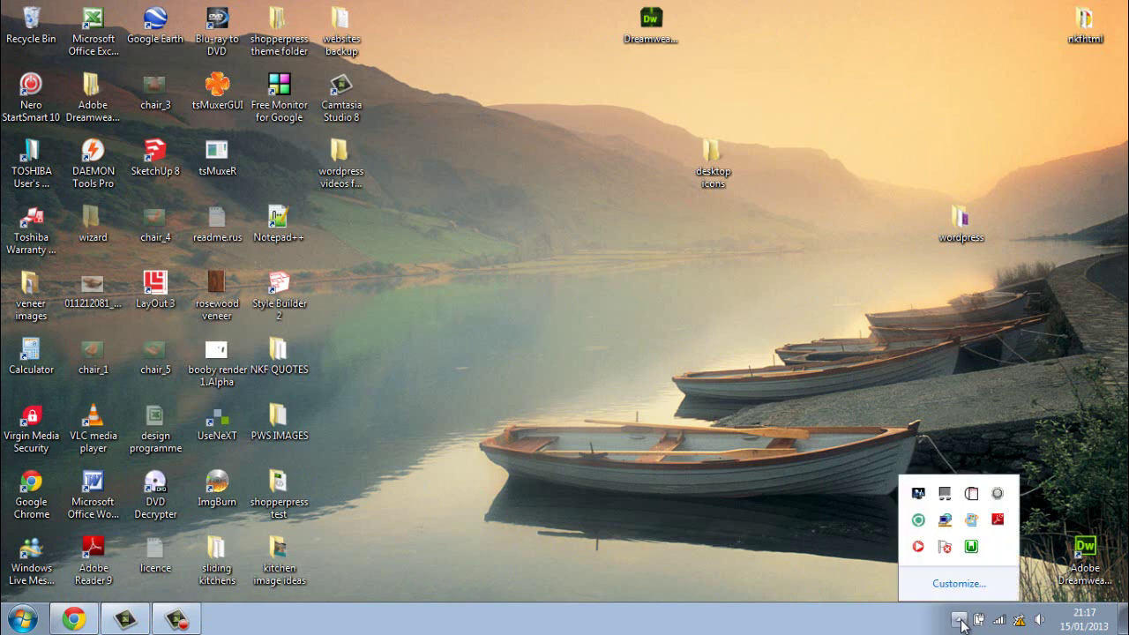
pyautogui.click(971, 549)
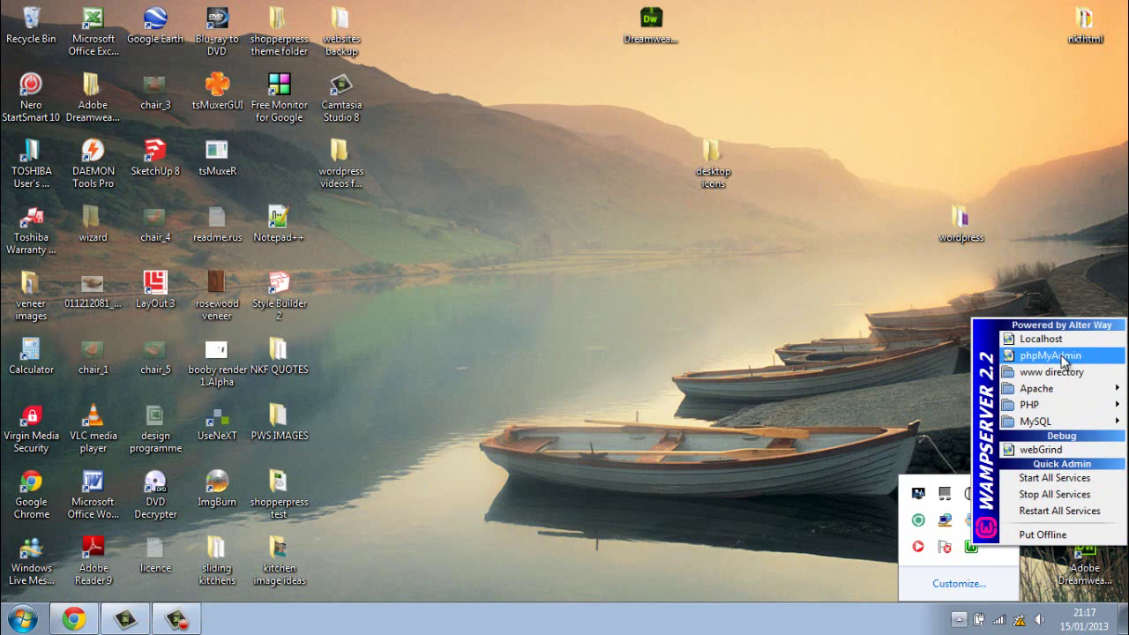
pyautogui.moveTo(1056, 390)
# Step: Launch phpMyAdmin from WampServer and go to its Databases list
pyautogui.click(1056, 357)
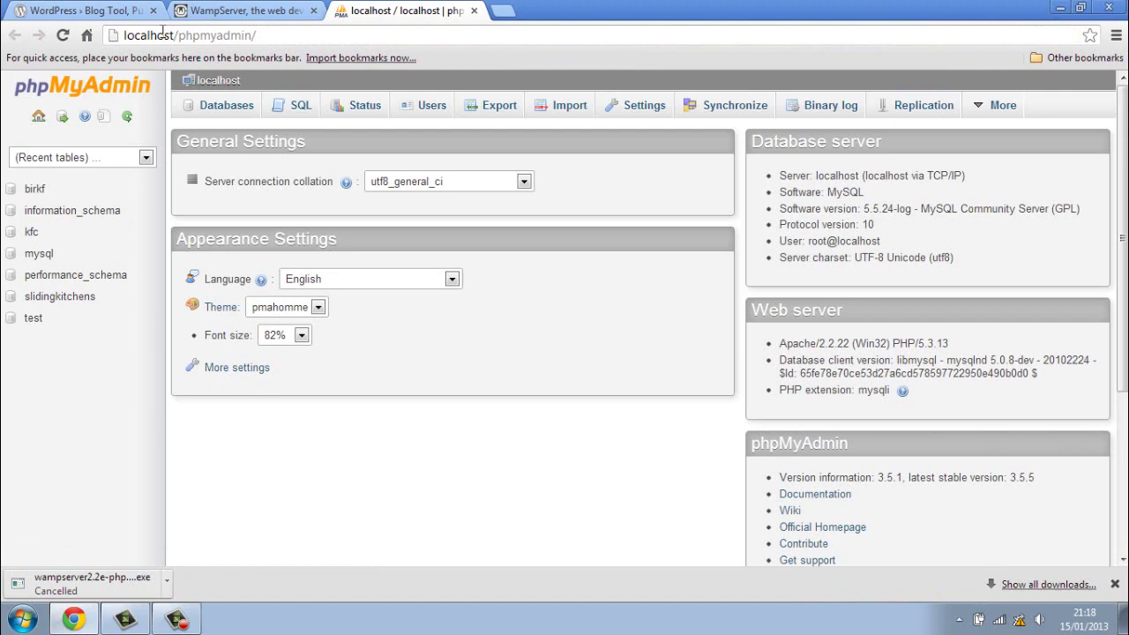
pyautogui.click(39, 117)
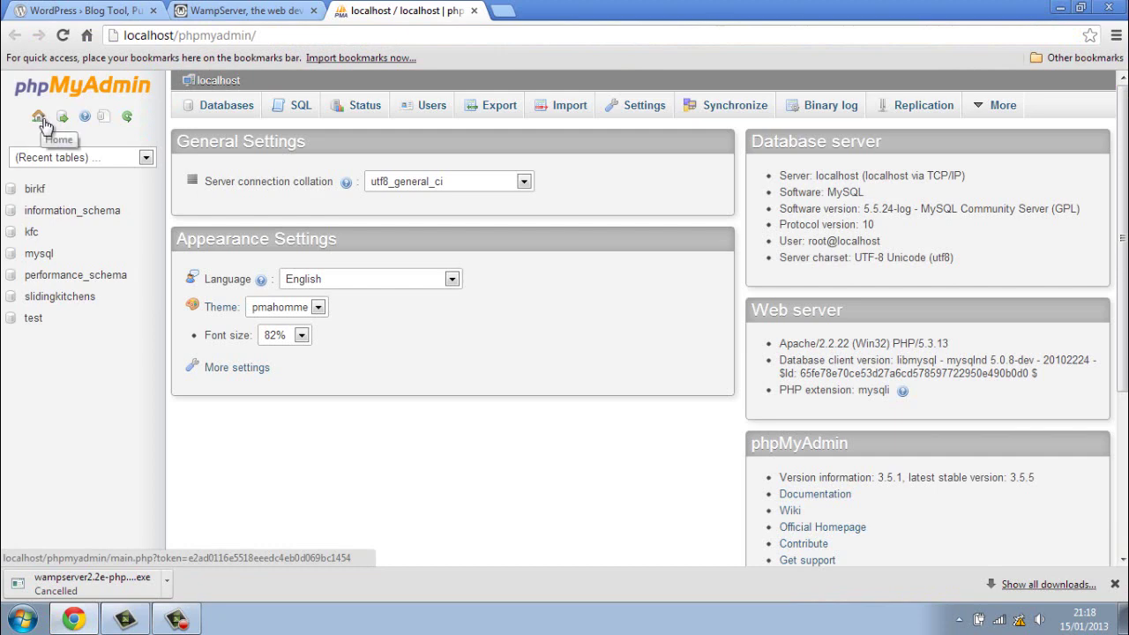
pyautogui.click(220, 113)
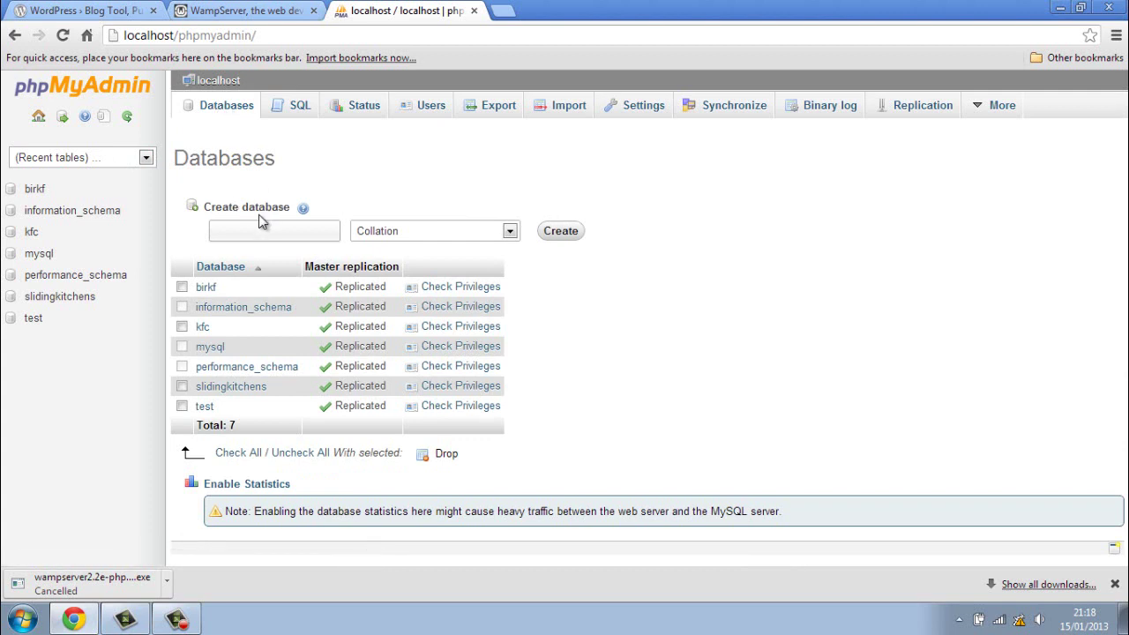
# Step: Create a database named rabbit and open it from the home page list
pyautogui.click(255, 230)
pyautogui.write('rabb')
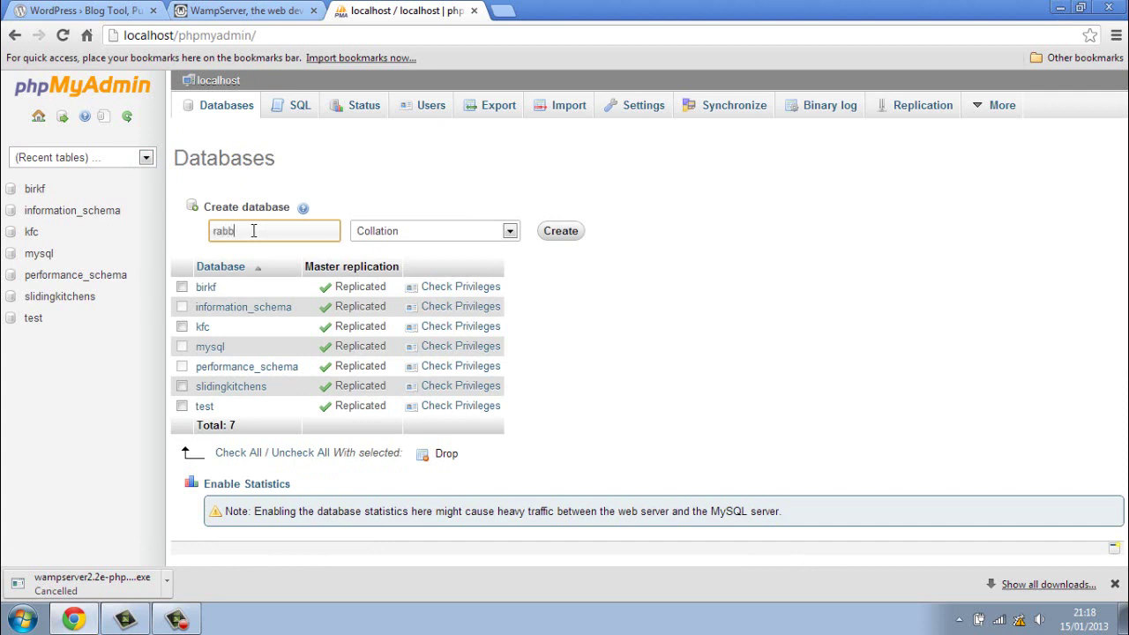
pyautogui.write('it')
pyautogui.click(565, 232)
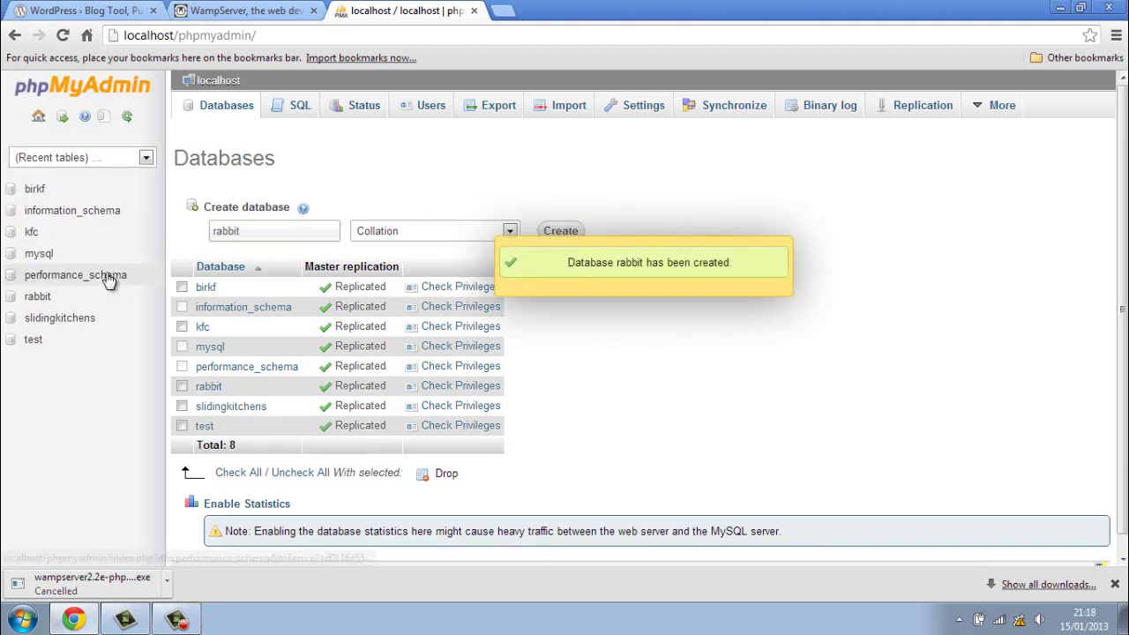
pyautogui.click(38, 117)
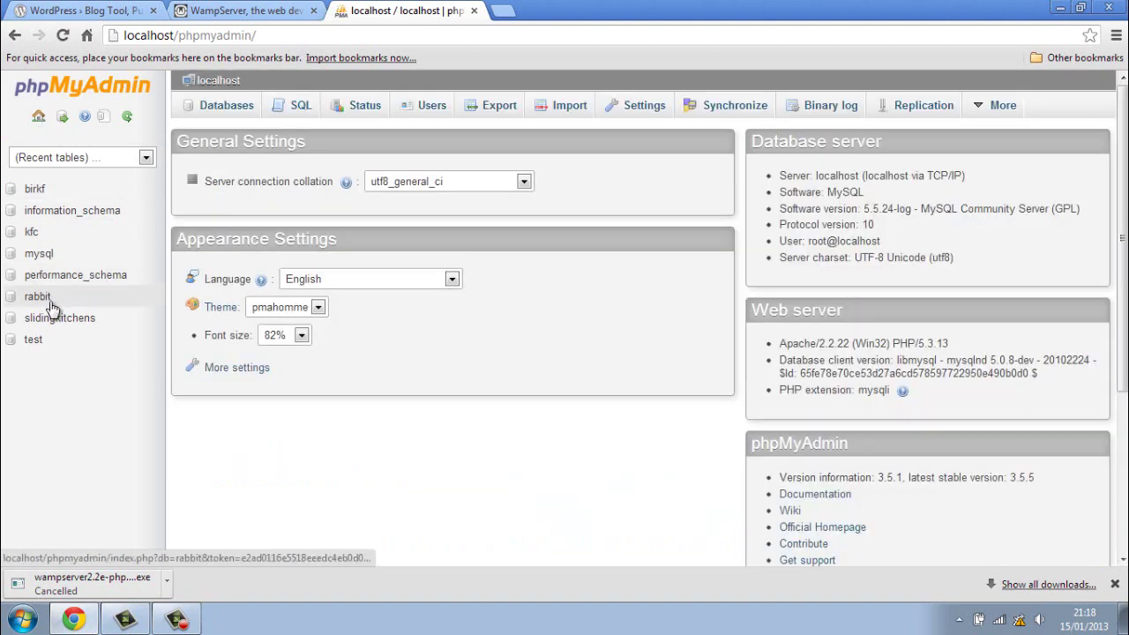
pyautogui.click(50, 303)
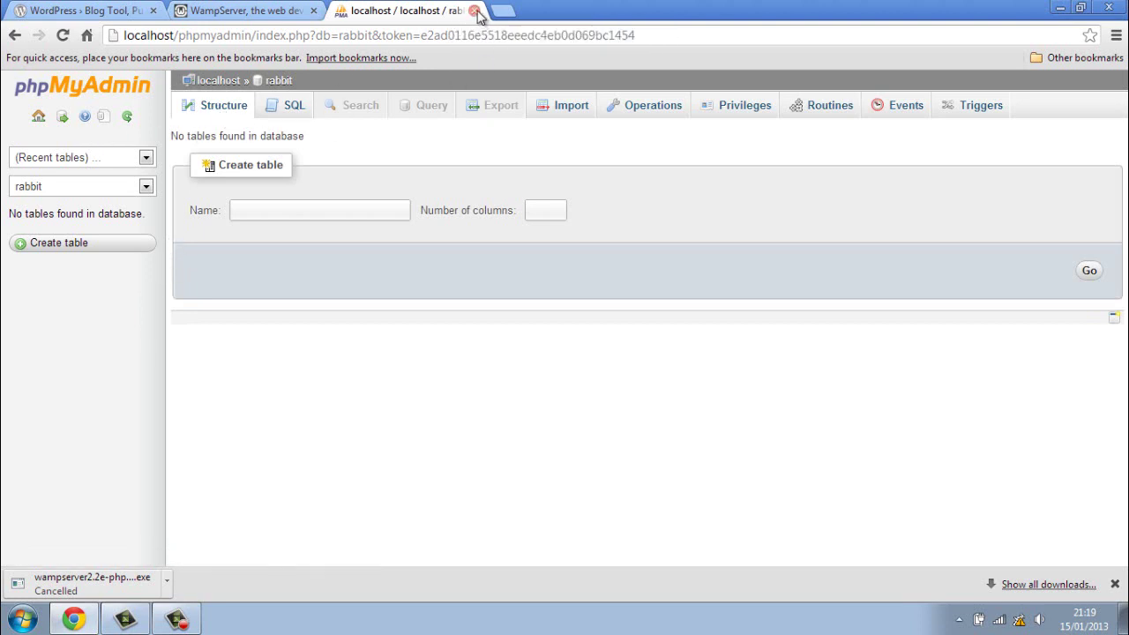
# Step: Close the phpMyAdmin tab and load localhost to show the index listing the rabbit folder
pyautogui.click(475, 10)
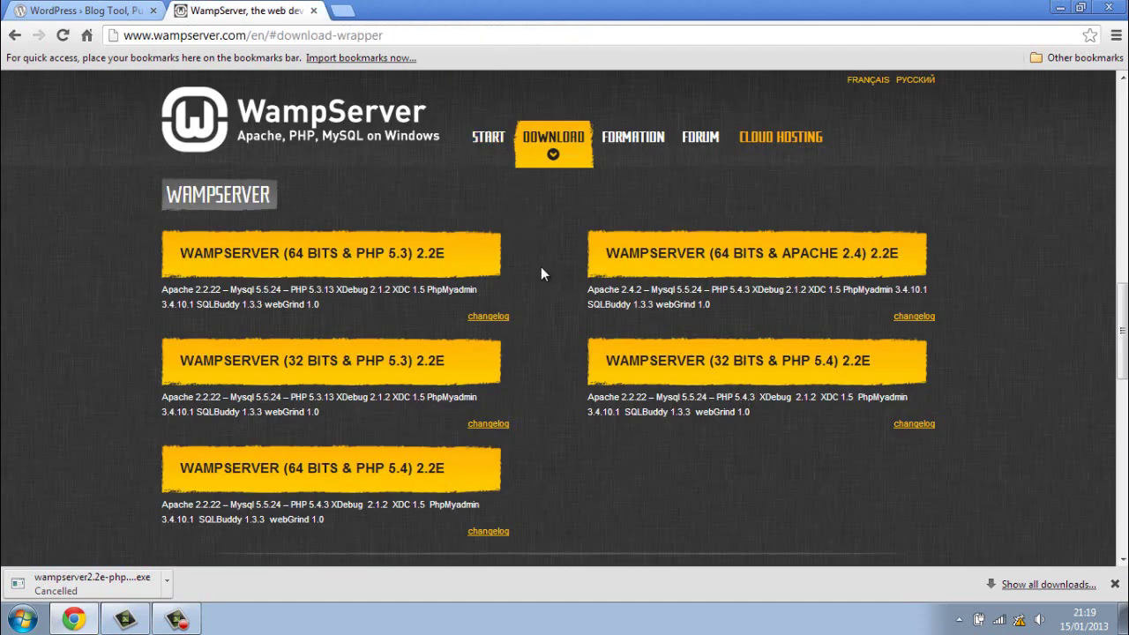
pyautogui.click(1061, 10)
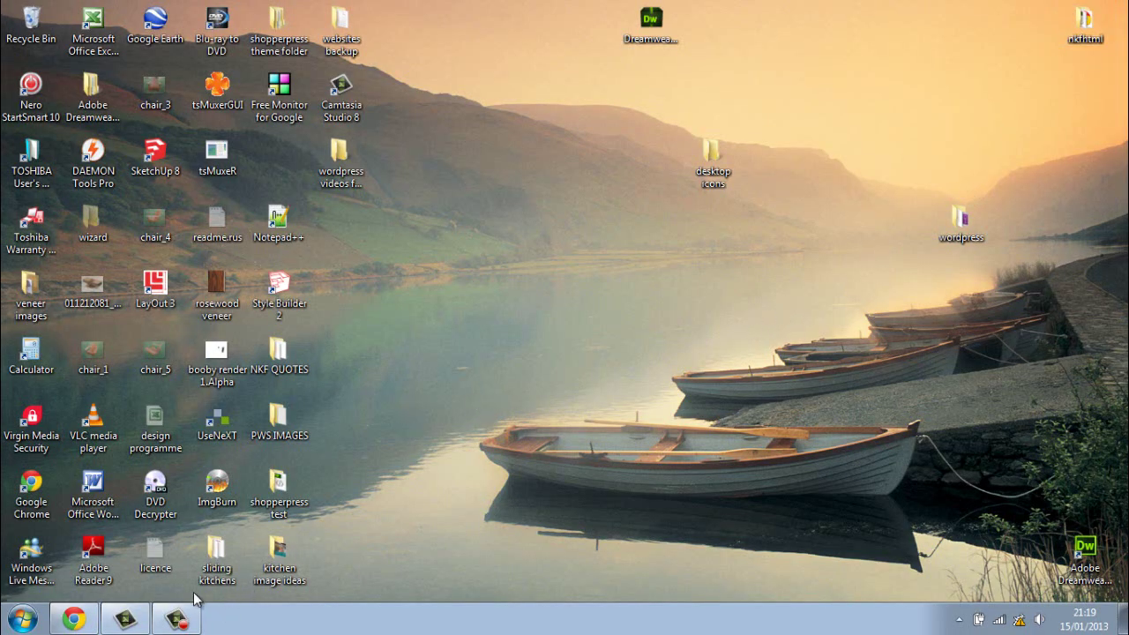
pyautogui.click(74, 619)
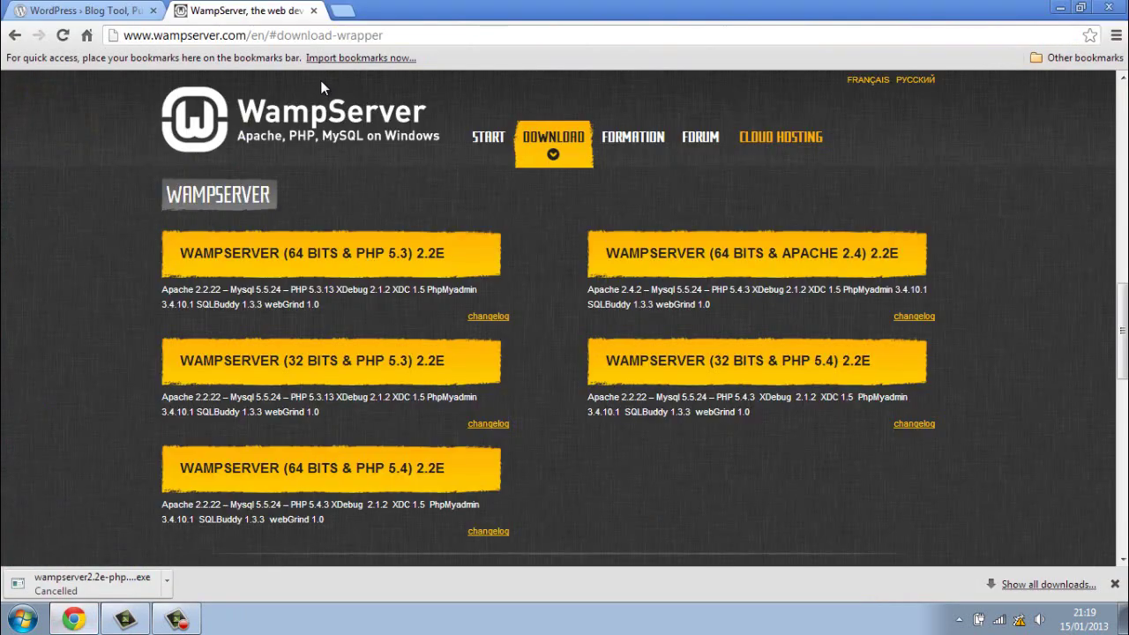
pyautogui.click(313, 37)
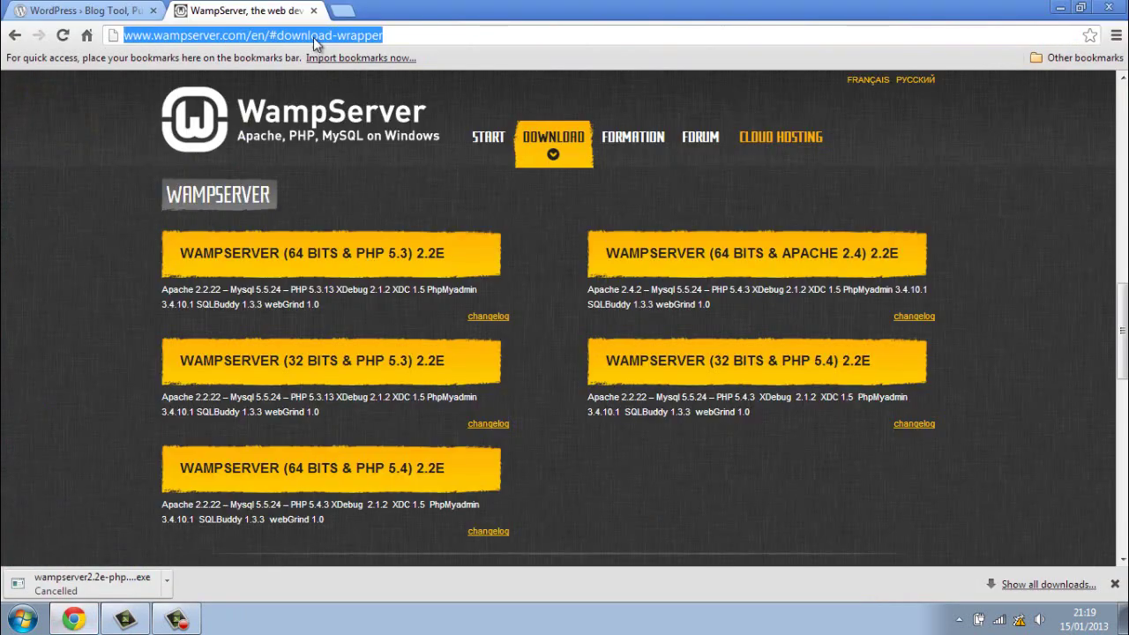
pyautogui.write('loca')
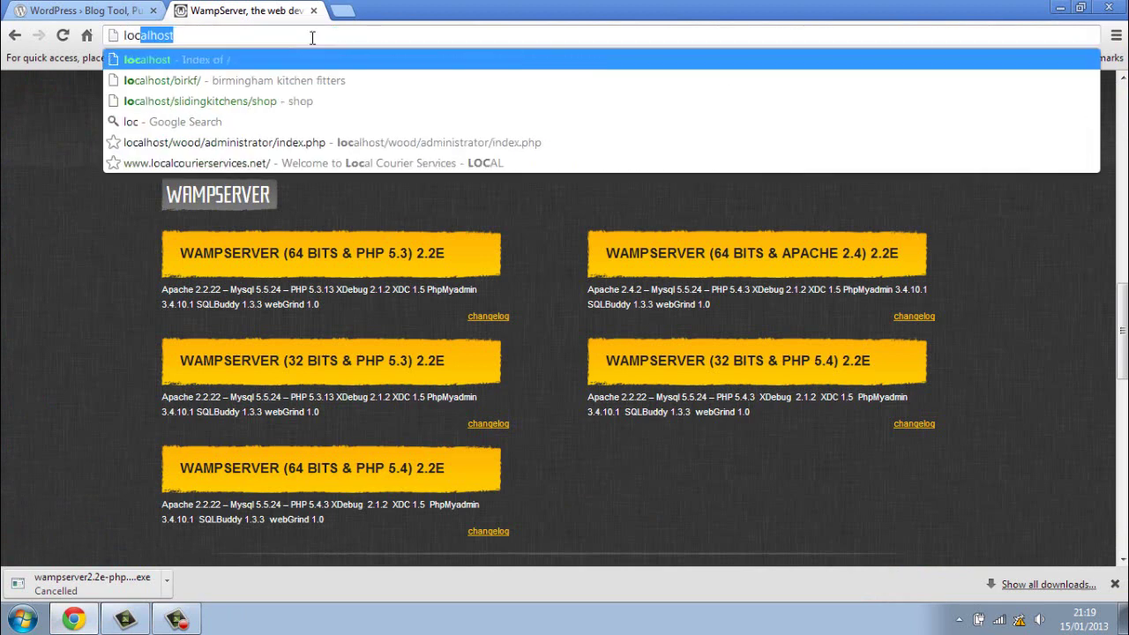
pyautogui.write('l')
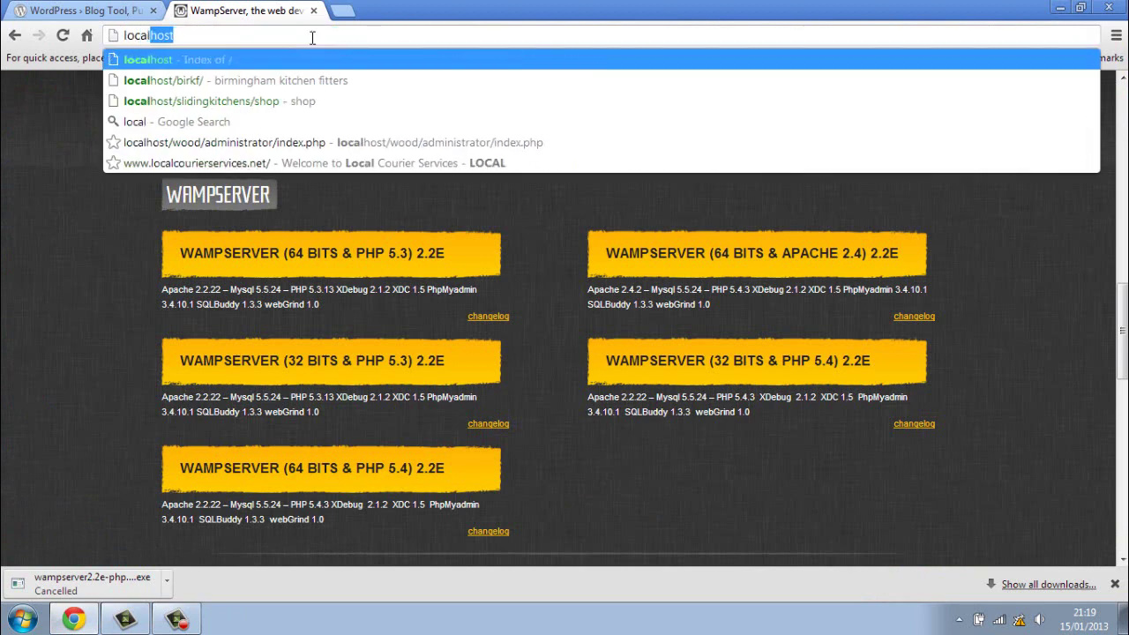
pyautogui.write('host')
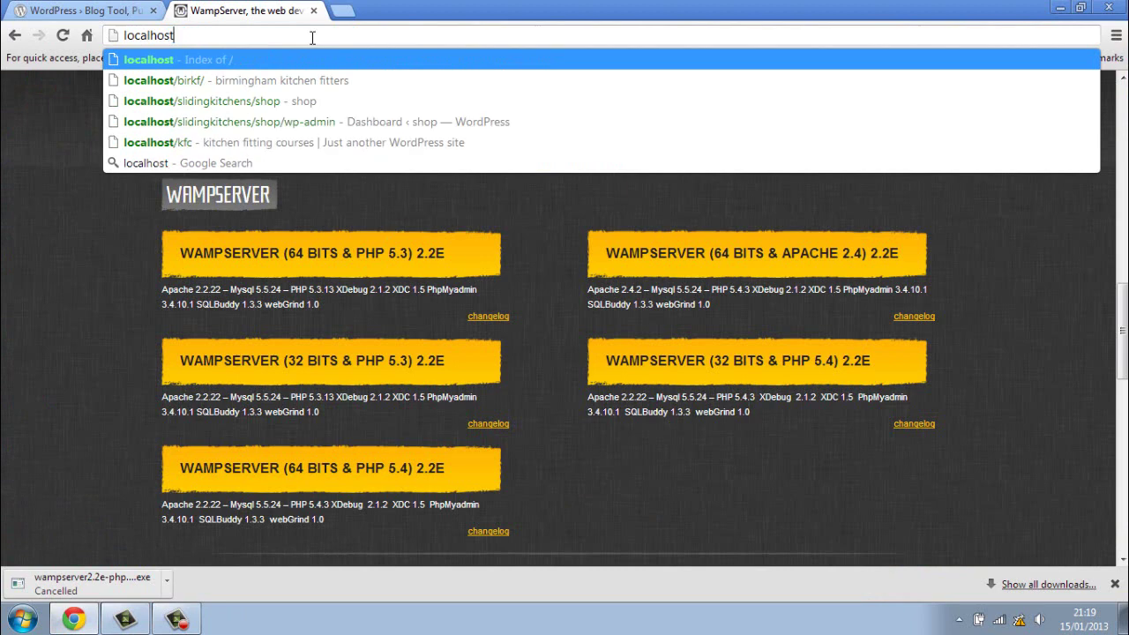
pyautogui.press('Return')
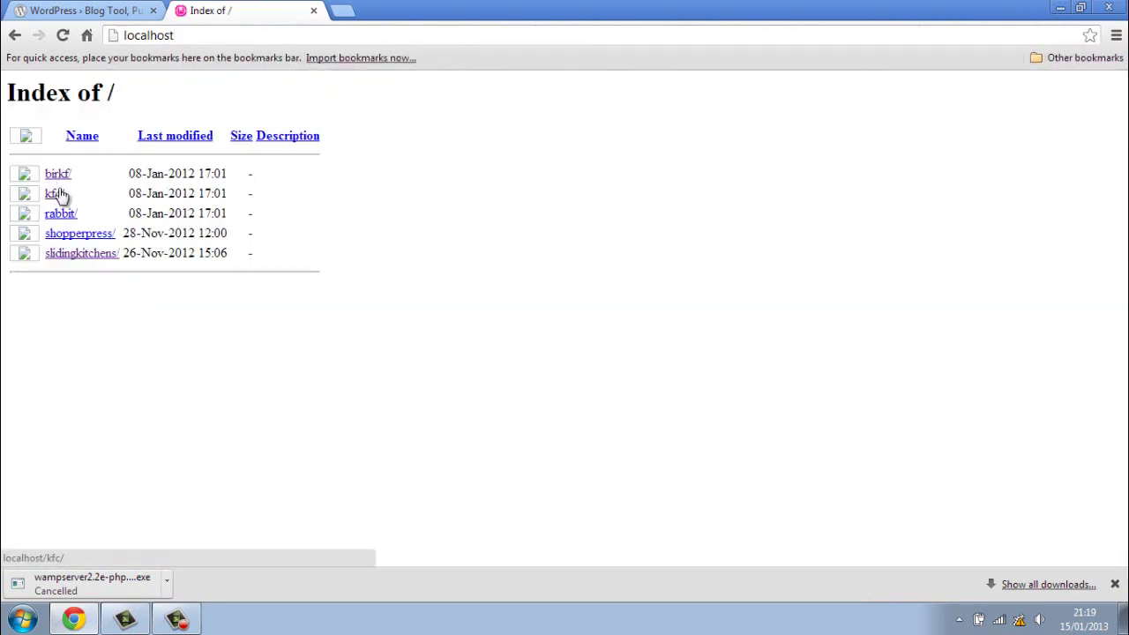
# Step: Open localhost/rabbit to see the missing wp-config.php notice, then close Chrome
pyautogui.click(70, 216)
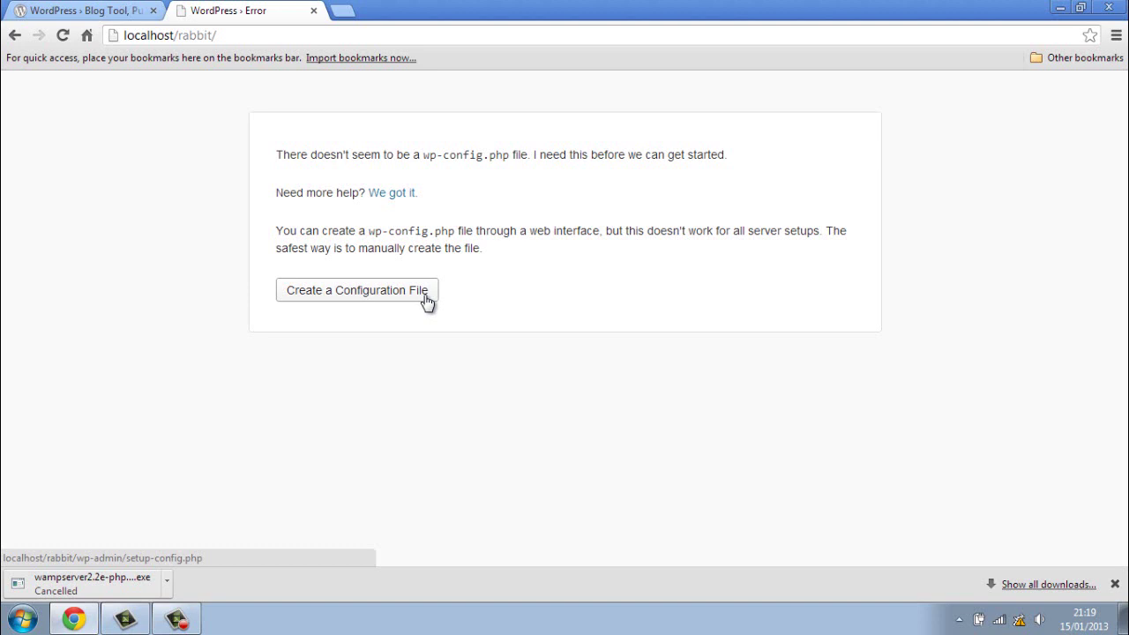
pyautogui.click(313, 11)
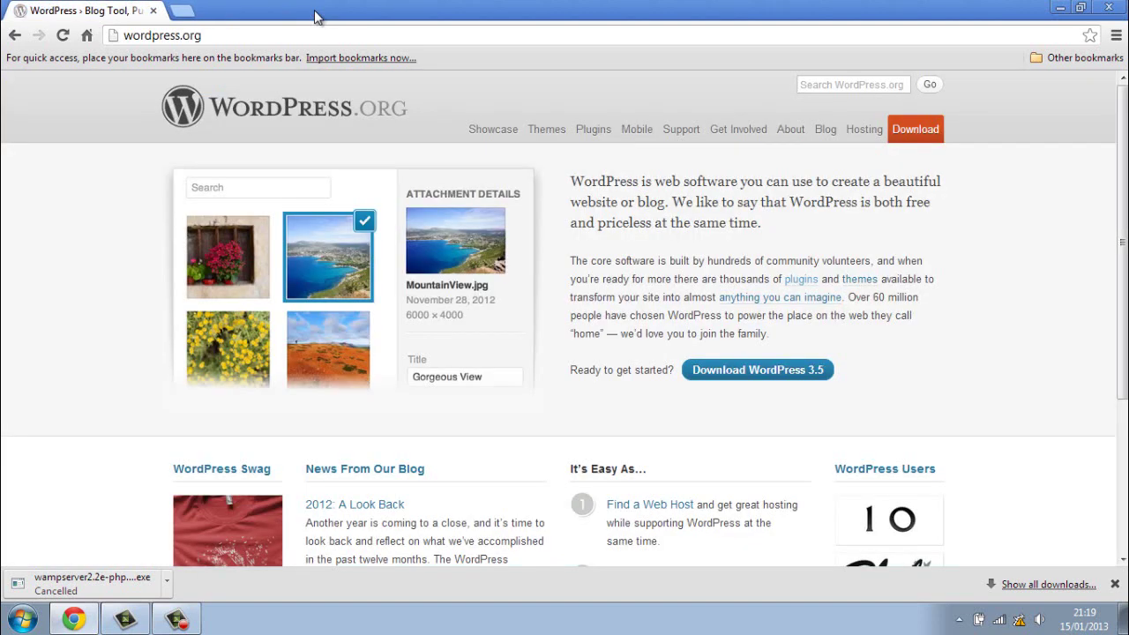
pyautogui.click(1108, 8)
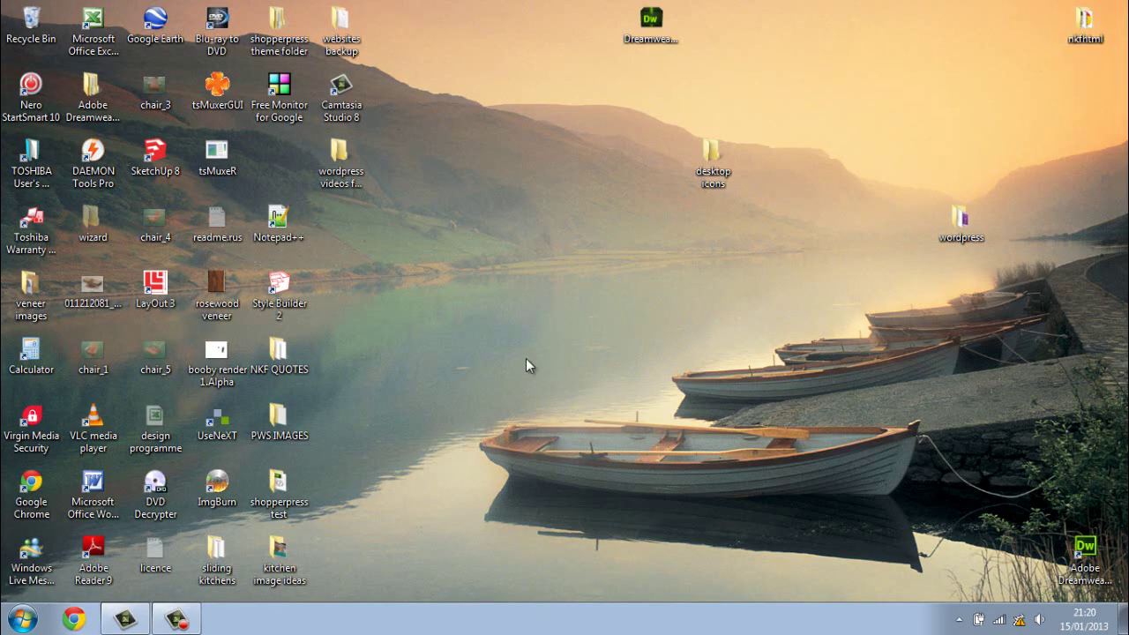
# Step: Browse to the C:\wamp\www\rabbit folder in Windows Explorer
pyautogui.click(22, 619)
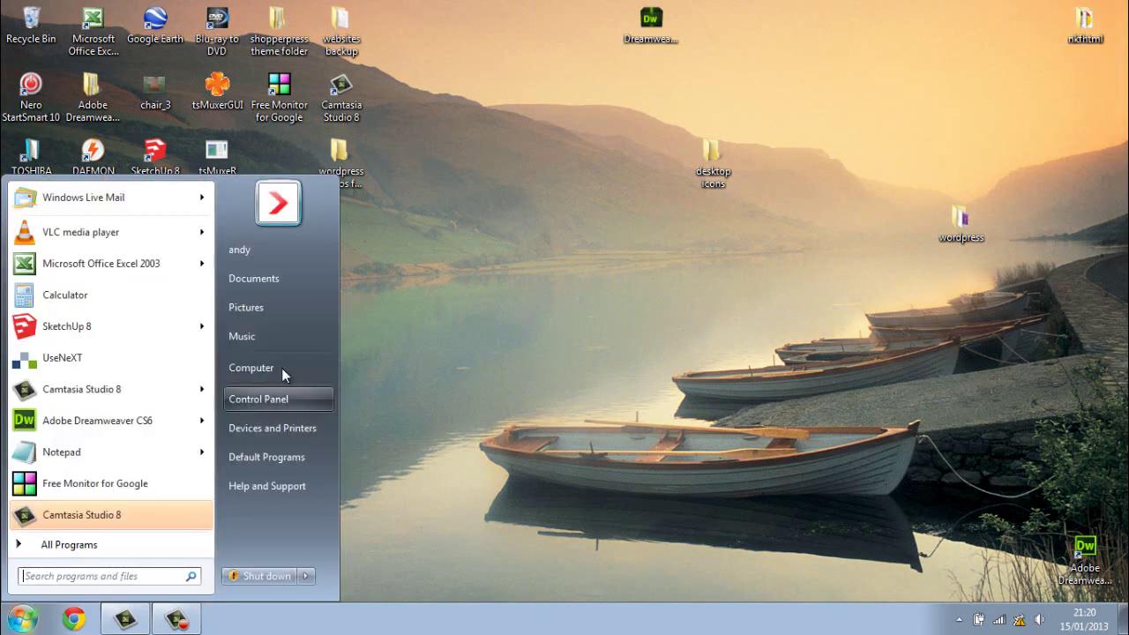
pyautogui.click(289, 368)
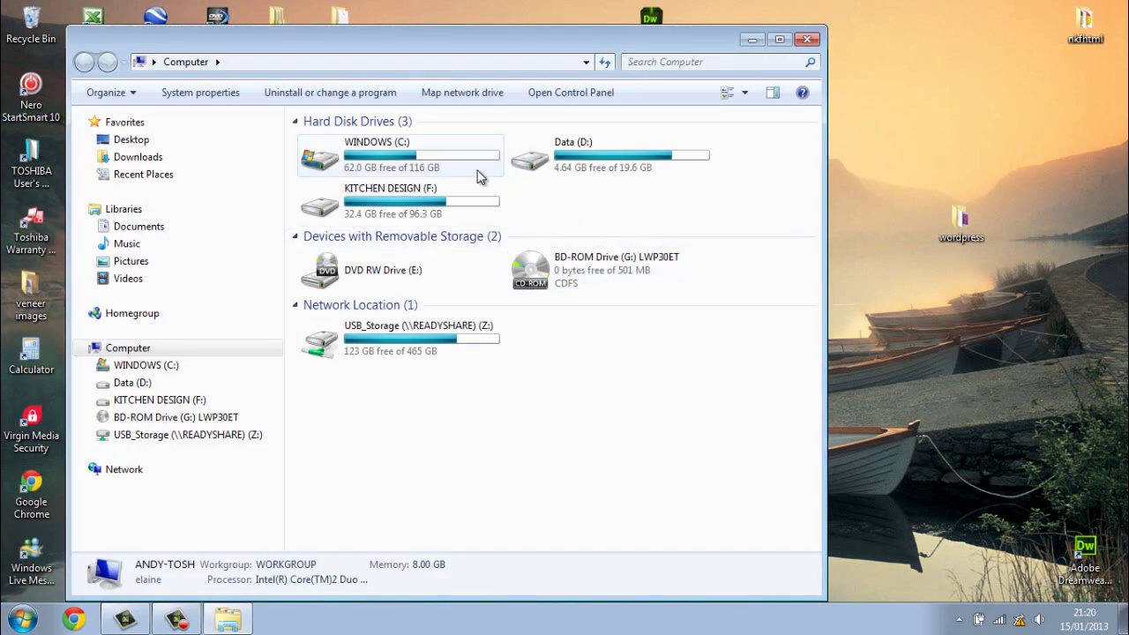
pyautogui.doubleClick(448, 156)
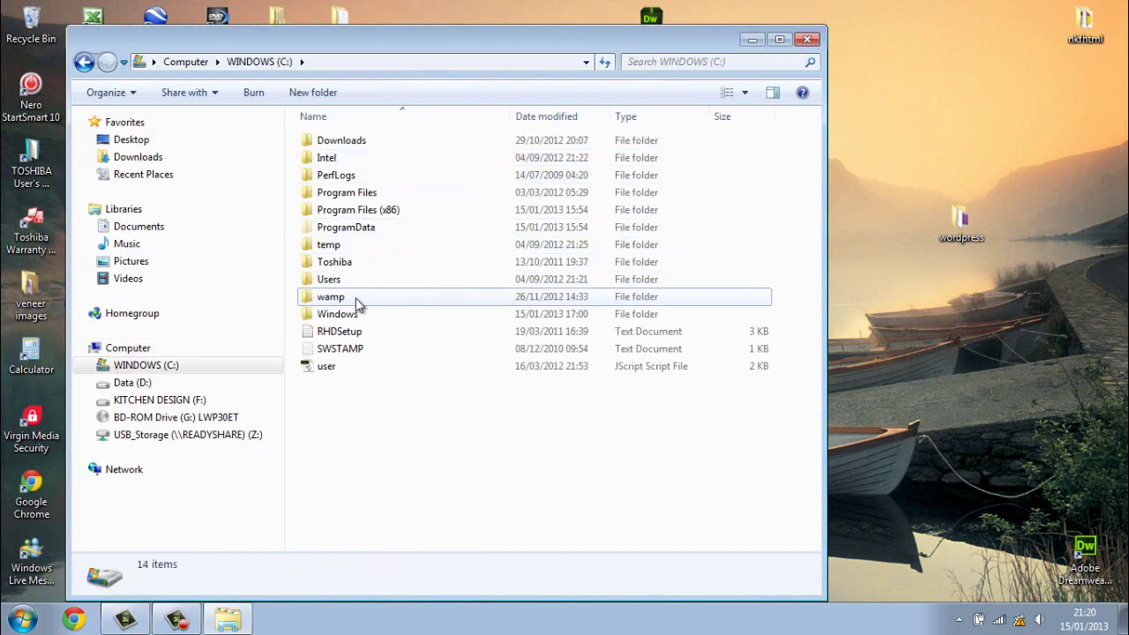
pyautogui.doubleClick(356, 298)
pyautogui.click(334, 287)
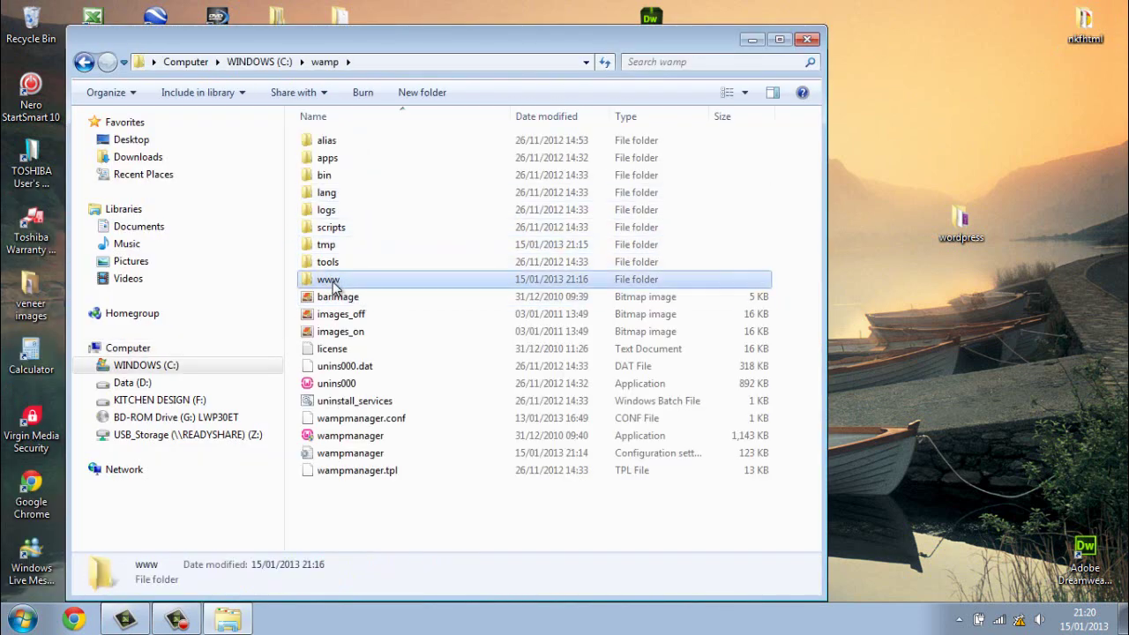
pyautogui.doubleClick(333, 284)
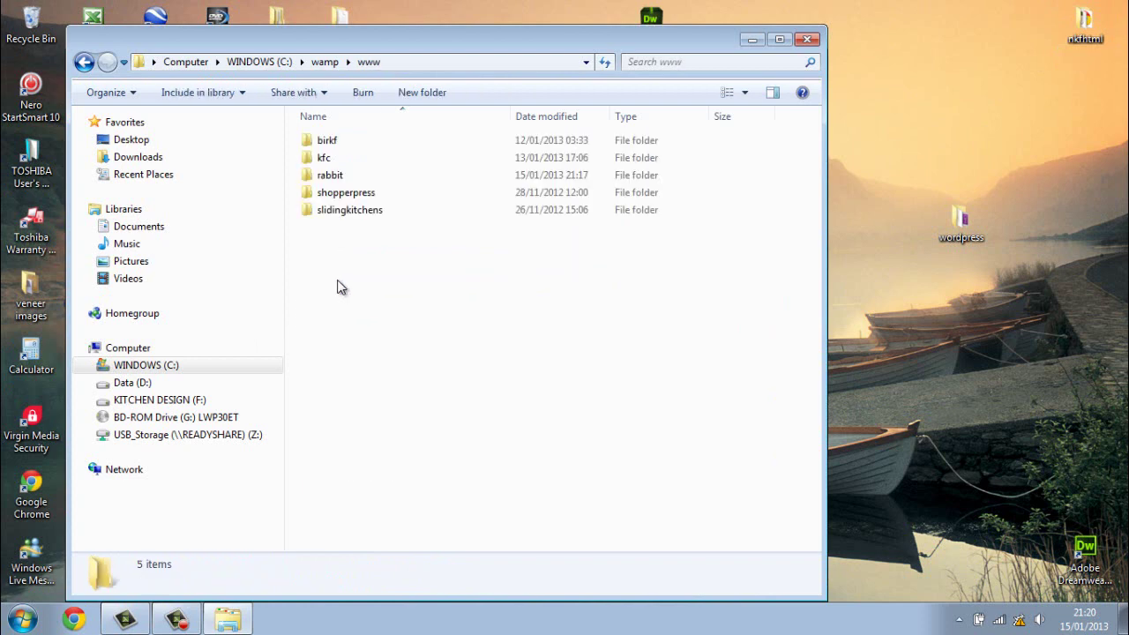
pyautogui.doubleClick(352, 177)
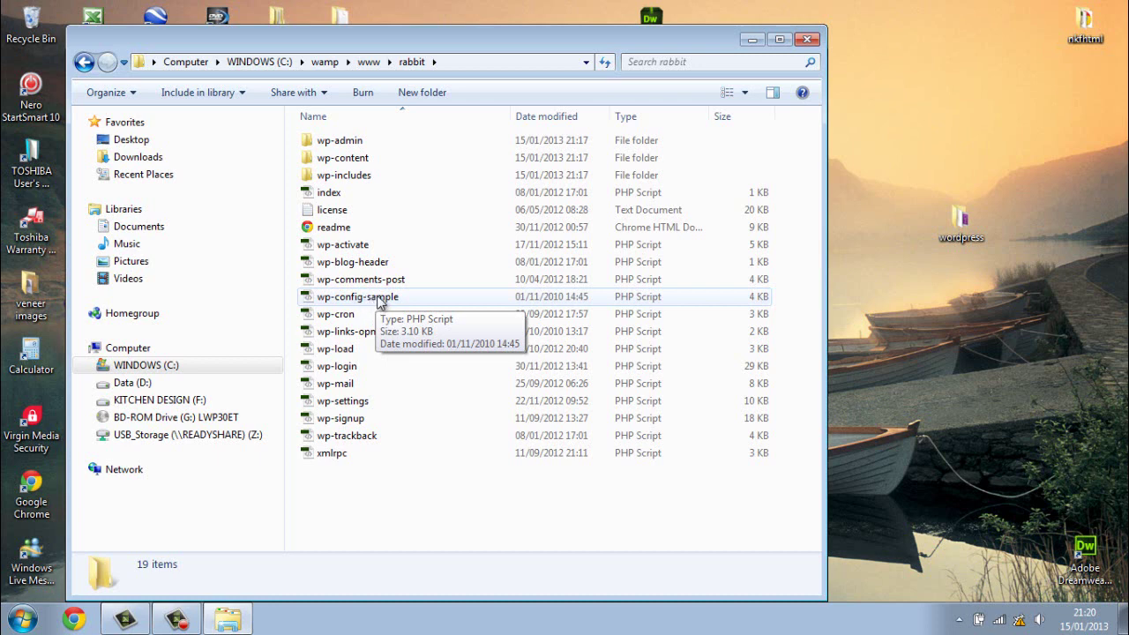
# Step: Open wp-config-sample in Notepad, close it, and bring up its context menu again
pyautogui.rightClick(379, 301)
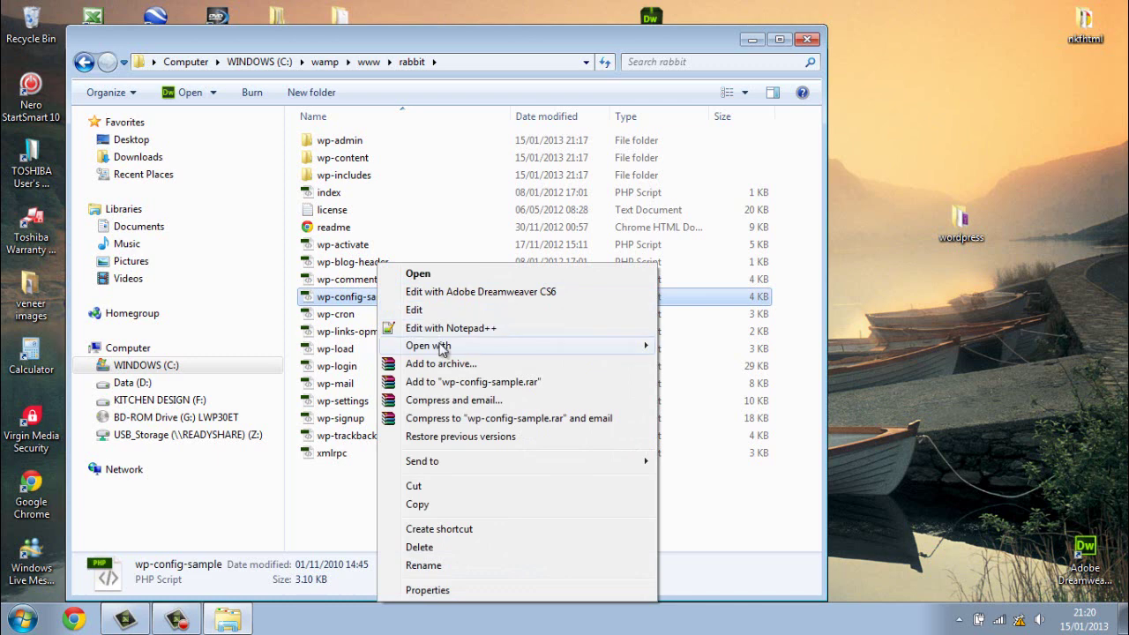
pyautogui.moveTo(444, 347)
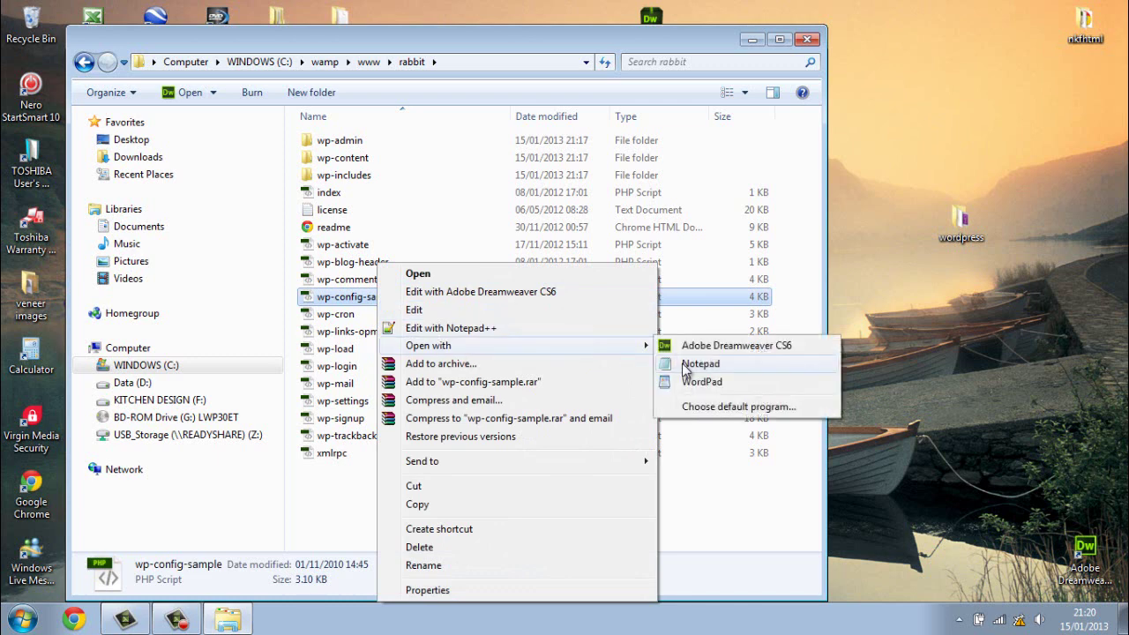
pyautogui.click(682, 363)
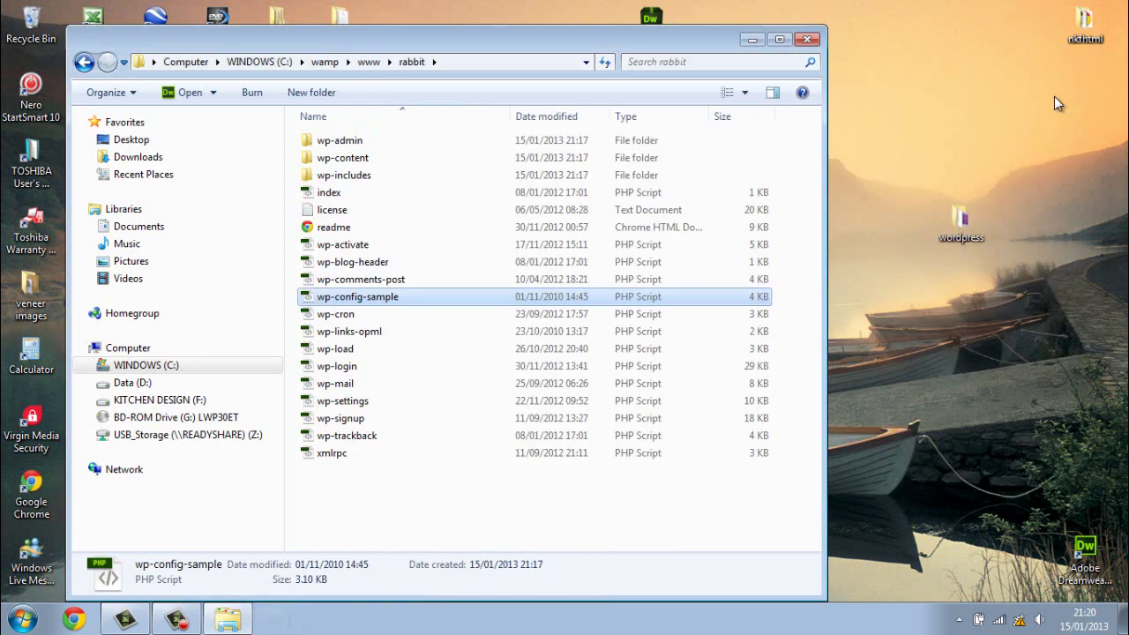
pyautogui.click(1056, 96)
pyautogui.rightClick(390, 299)
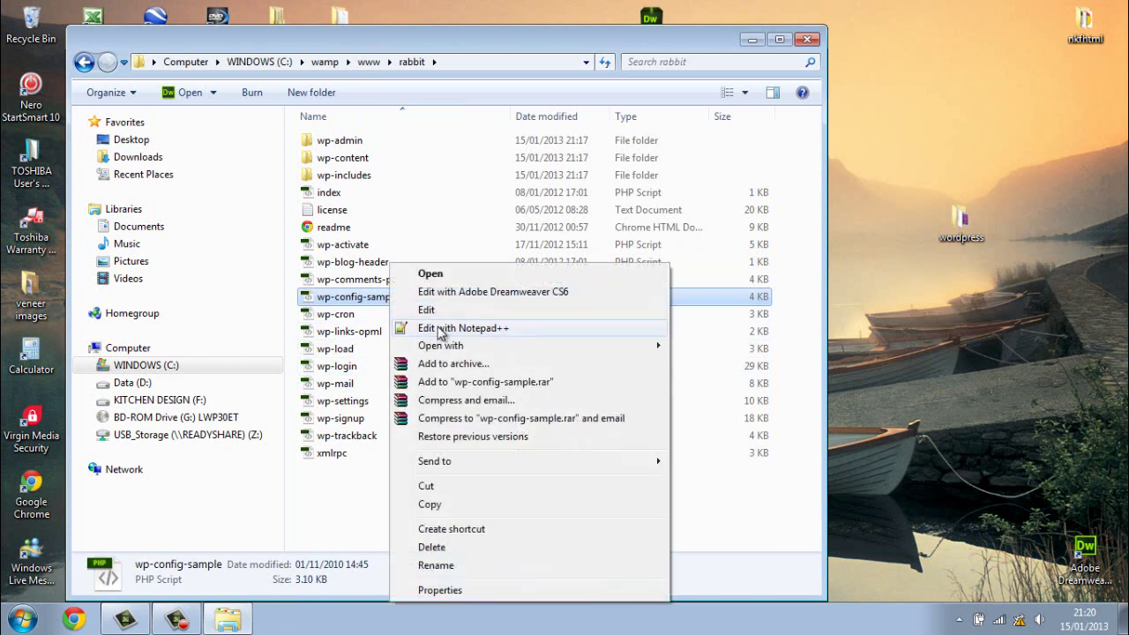
# Step: Edit wp-config-sample.php in Notepad++ and scroll down to the MySQL settings block
pyautogui.click(442, 328)
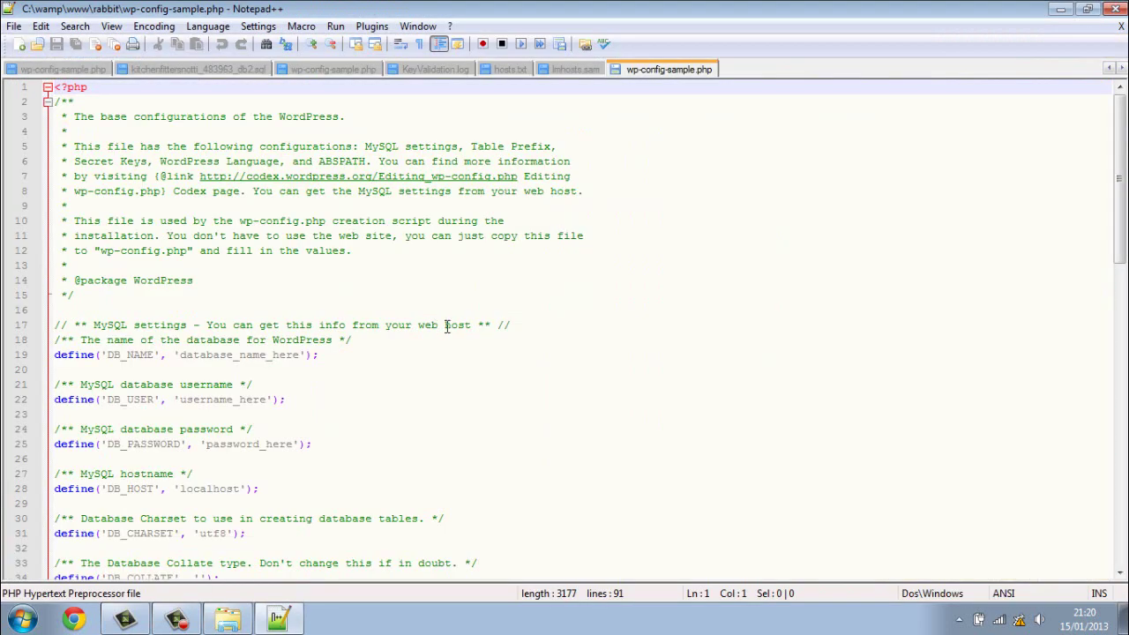
pyautogui.scroll(-1, 338, 383)
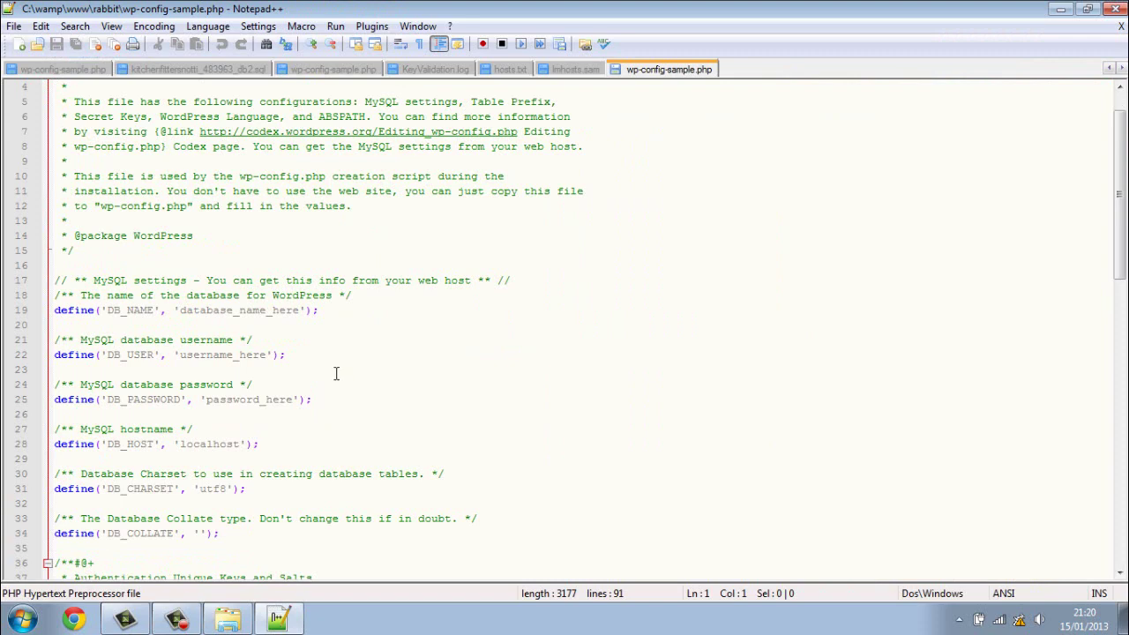
pyautogui.scroll(-1, 299, 361)
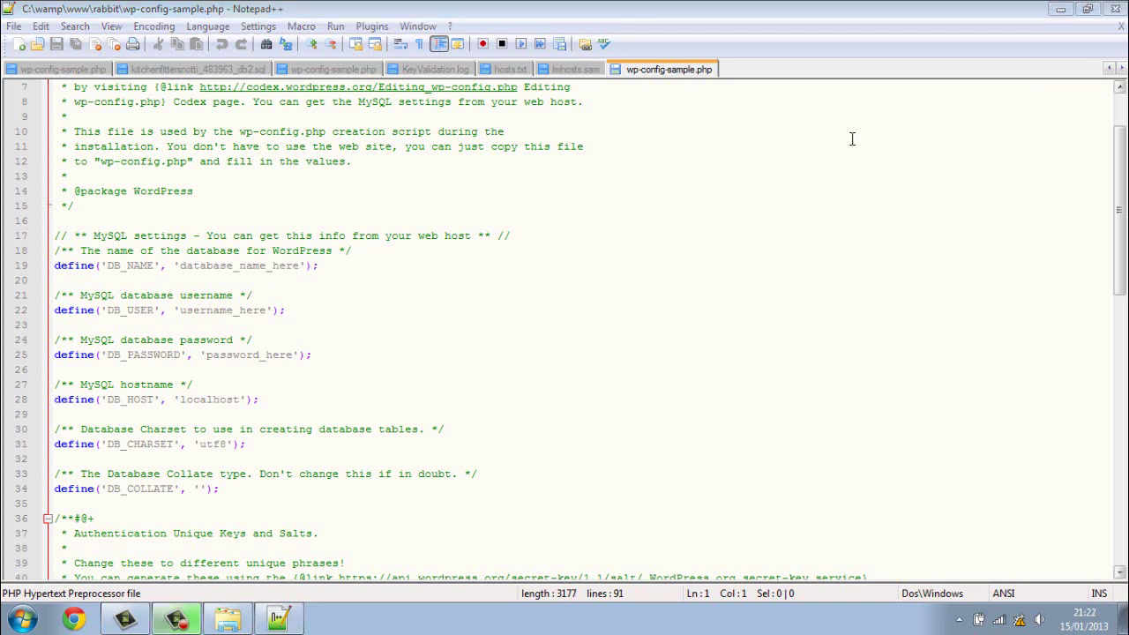
# Step: Minimise Notepad++ and Explorer, open phpMyAdmin via WampServer to confirm rabbit exists, then minimise Chrome
pyautogui.click(1060, 9)
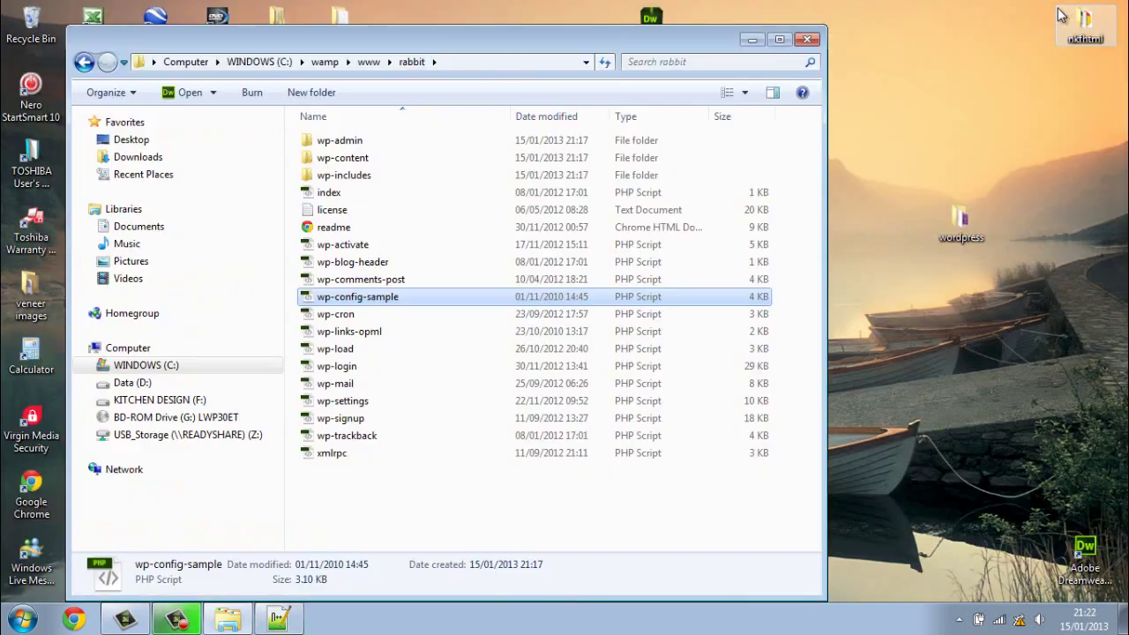
pyautogui.click(753, 40)
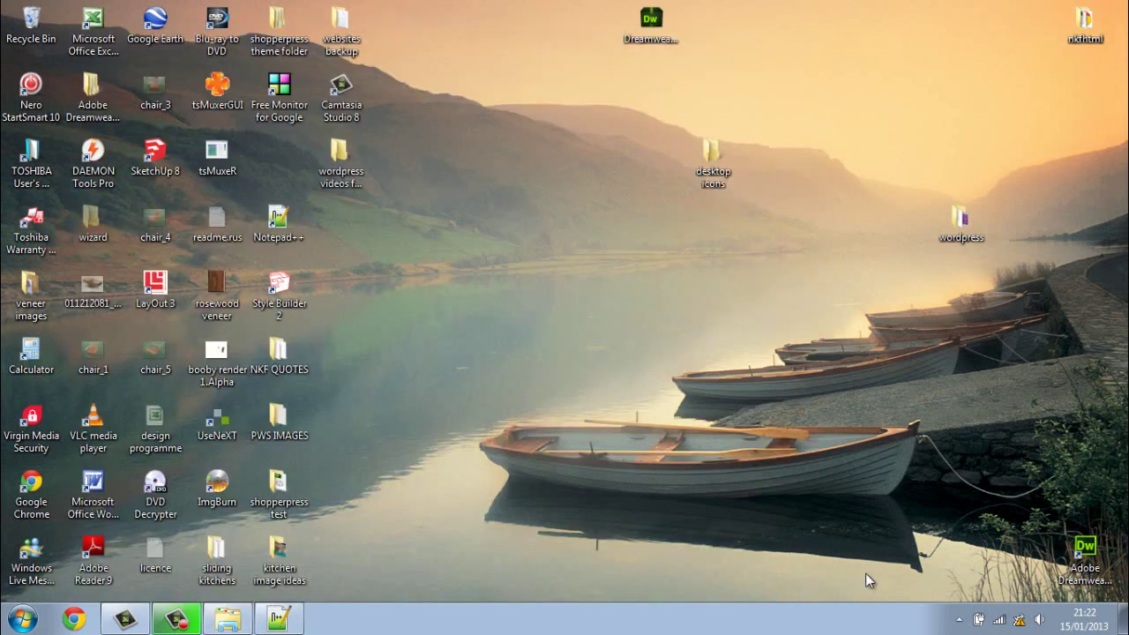
pyautogui.click(959, 620)
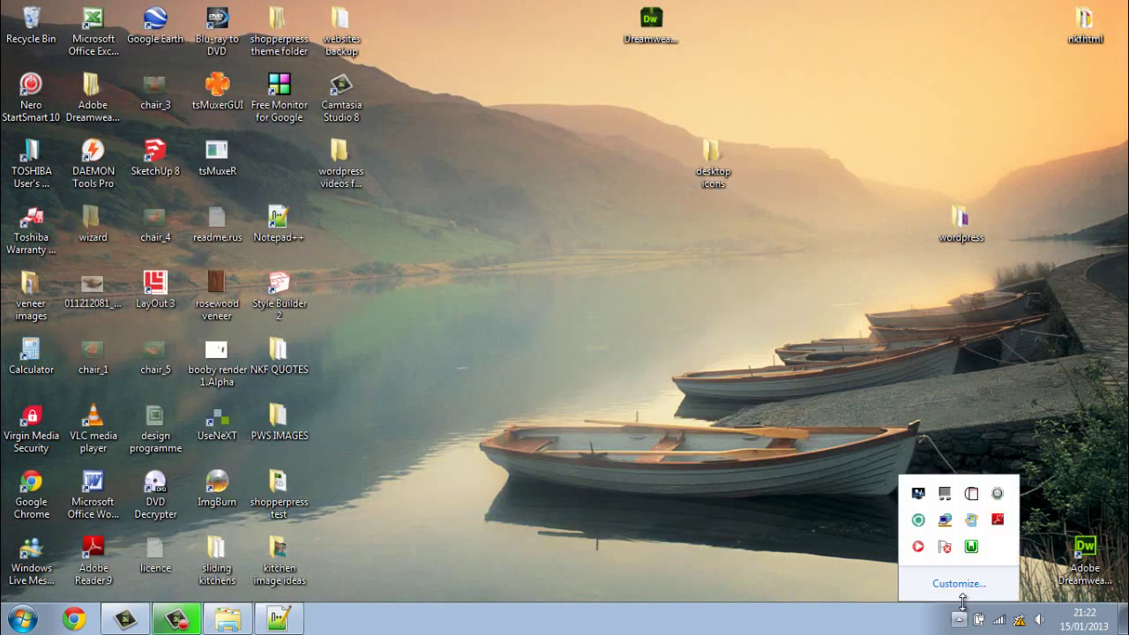
pyautogui.click(972, 547)
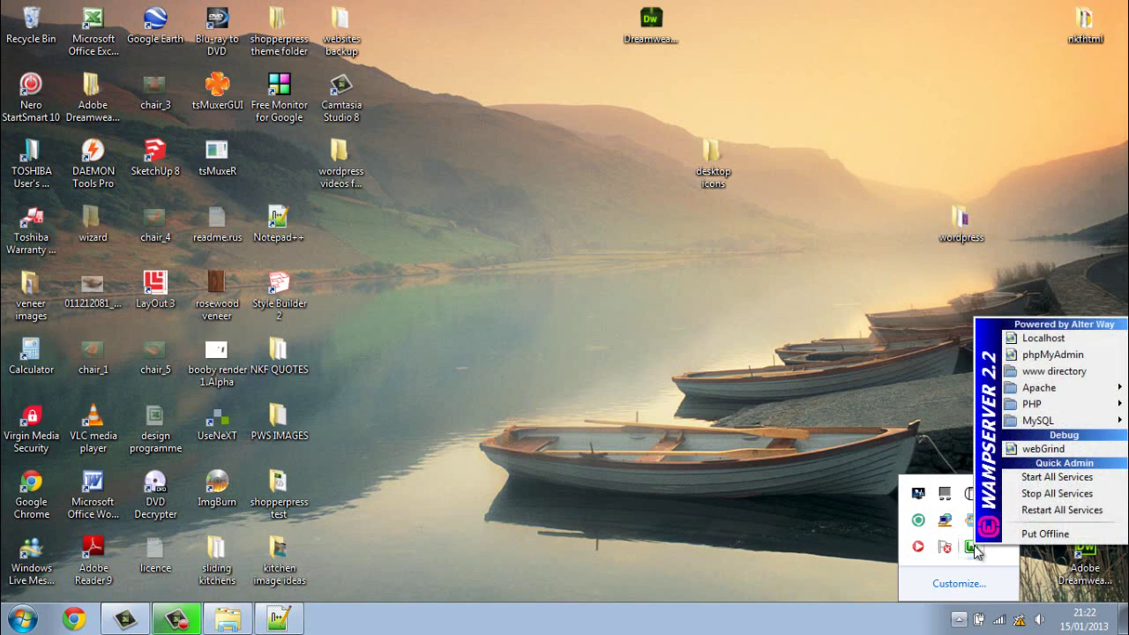
pyautogui.click(1055, 372)
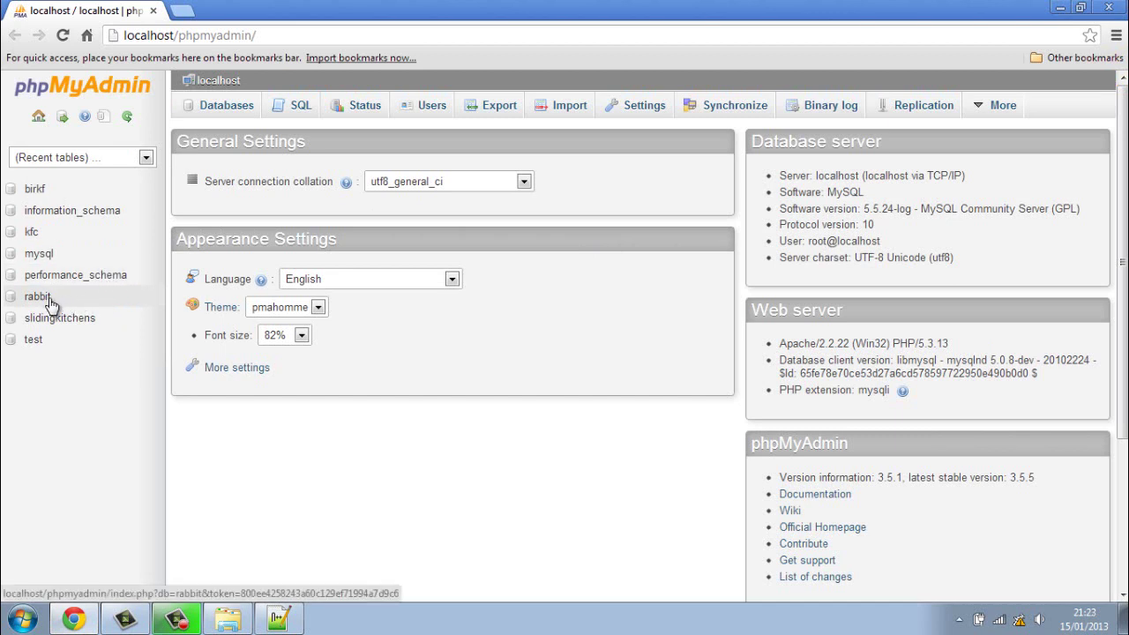
pyautogui.click(1061, 8)
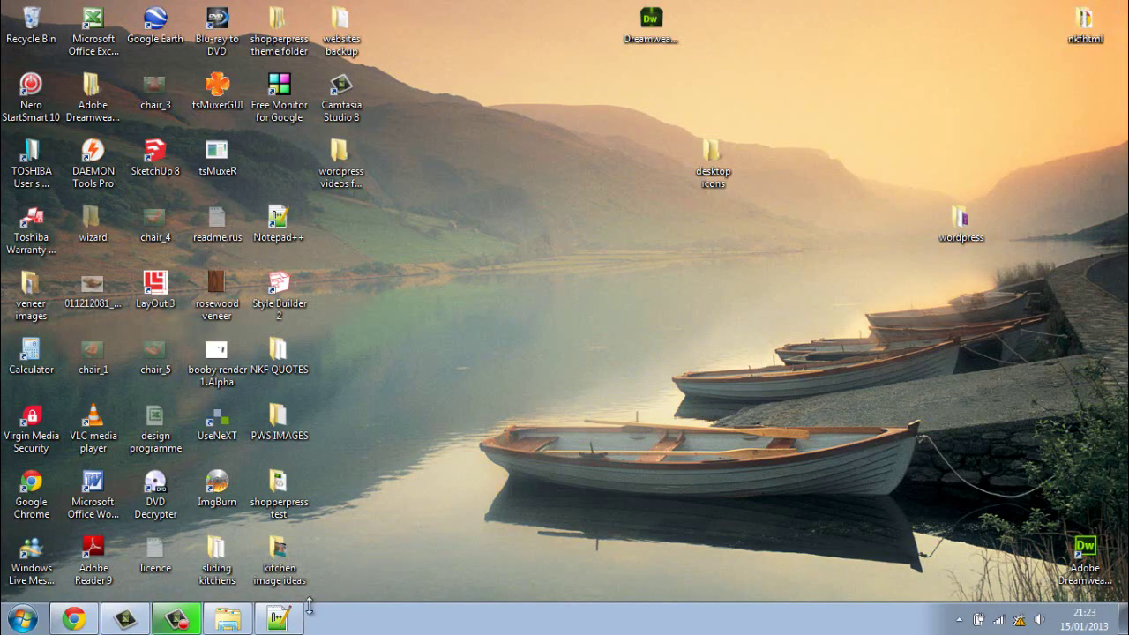
# Step: Set DB_NAME to rabbit and DB_USER to root, and clear the password placeholder
pyautogui.click(279, 620)
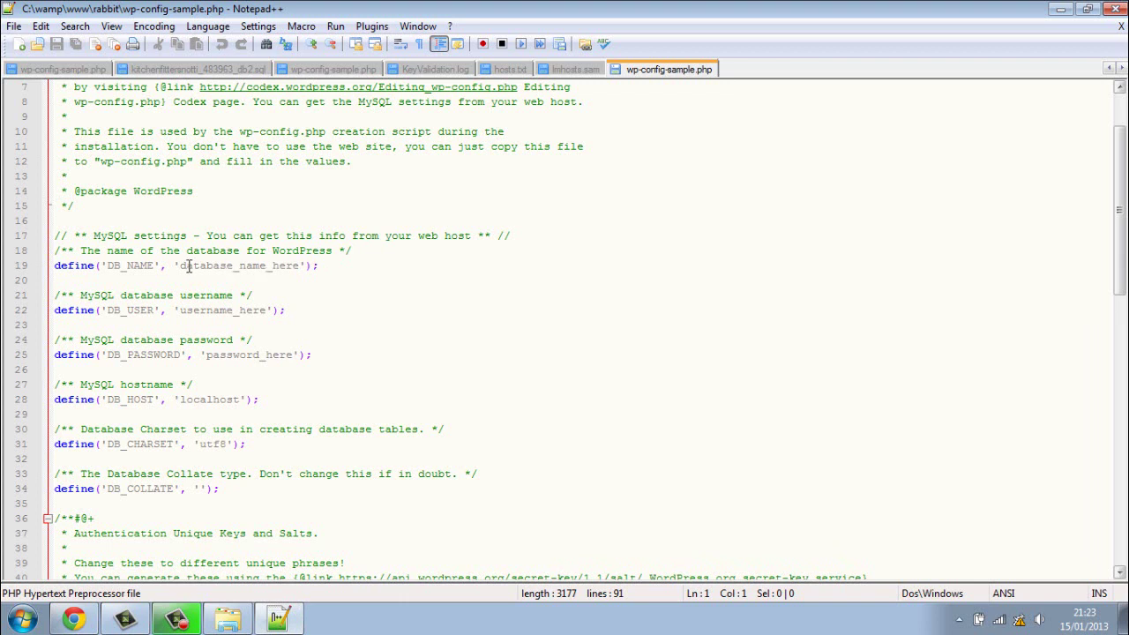
pyautogui.click(297, 266)
pyautogui.moveTo(297, 265); pyautogui.dragTo(180, 272)
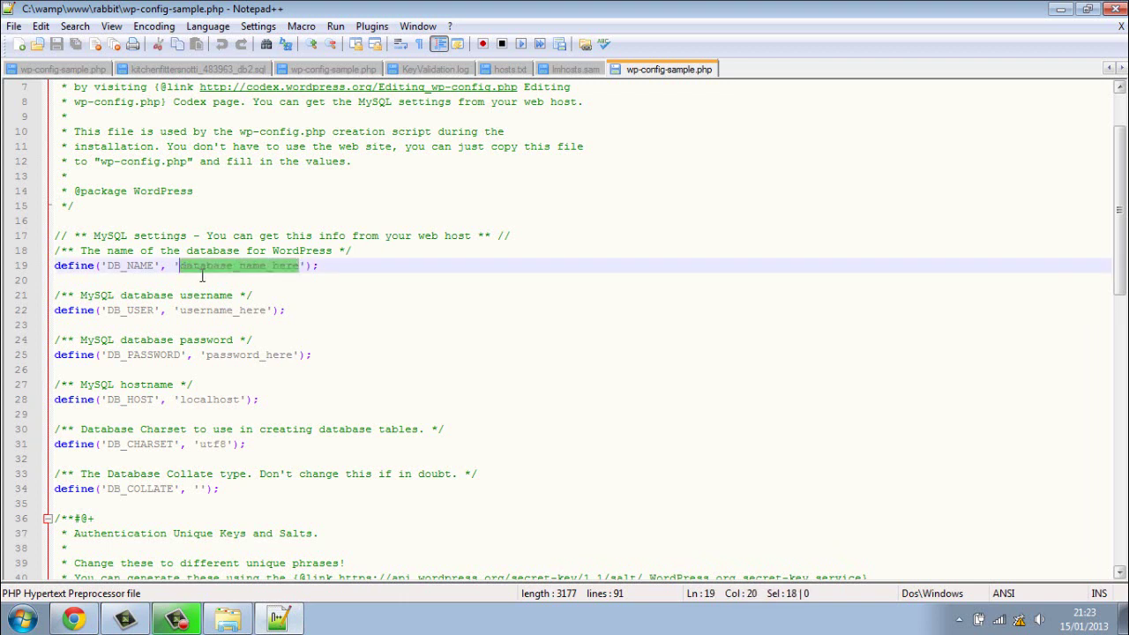
pyautogui.write('rabbi')
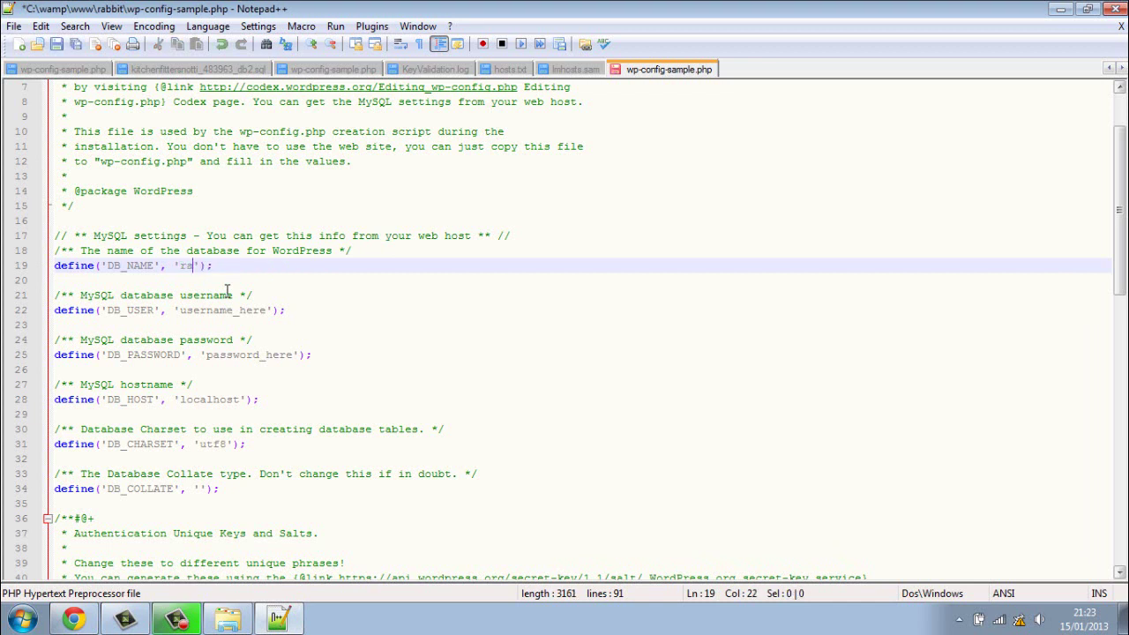
pyautogui.write('t')
pyautogui.click(392, 338)
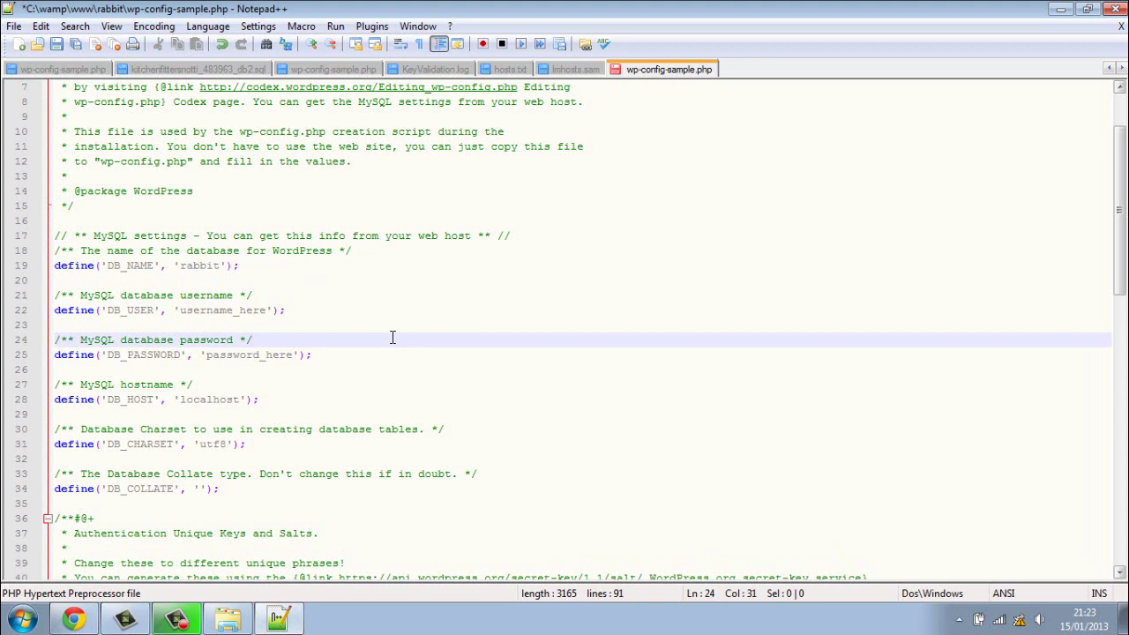
pyautogui.click(268, 310)
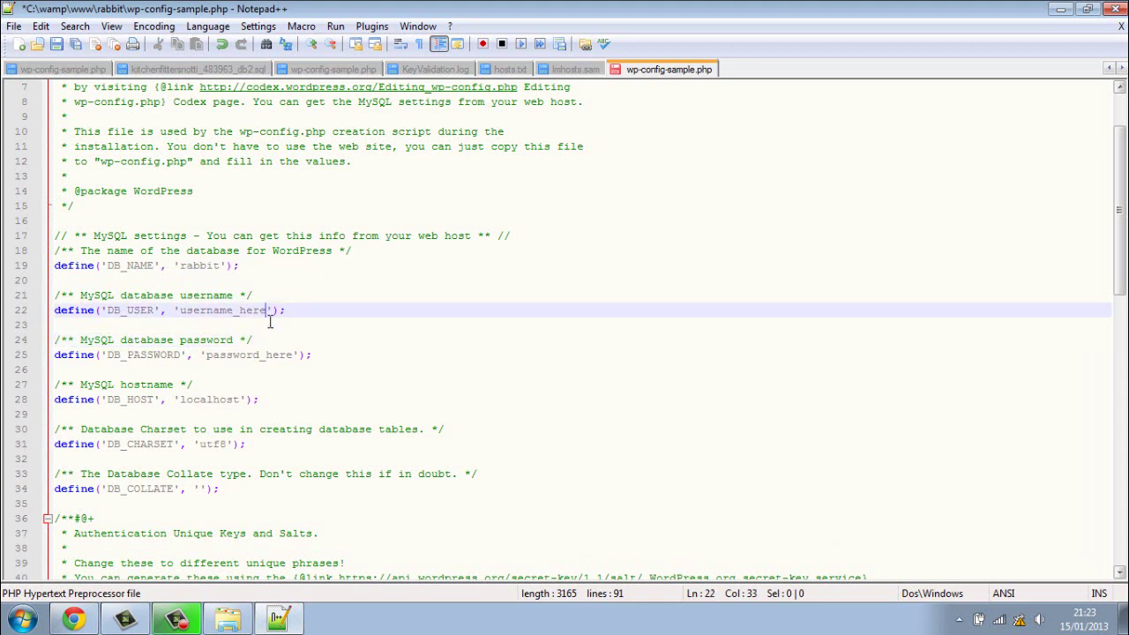
pyautogui.press('BackSpace')
pyautogui.press('BackSpace')
pyautogui.press('BackSpace')
pyautogui.press('BackSpace')
pyautogui.press('BackSpace')
pyautogui.press('BackSpace')
pyautogui.press('BackSpace')
pyautogui.press('BackSpace')
pyautogui.press('BackSpace')
pyautogui.press('BackSpace')
pyautogui.press('BackSpace')
pyautogui.press('BackSpace')
pyautogui.press('BackSpace')
pyautogui.write('root')
pyautogui.moveTo(297, 355); pyautogui.dragTo(206, 355)
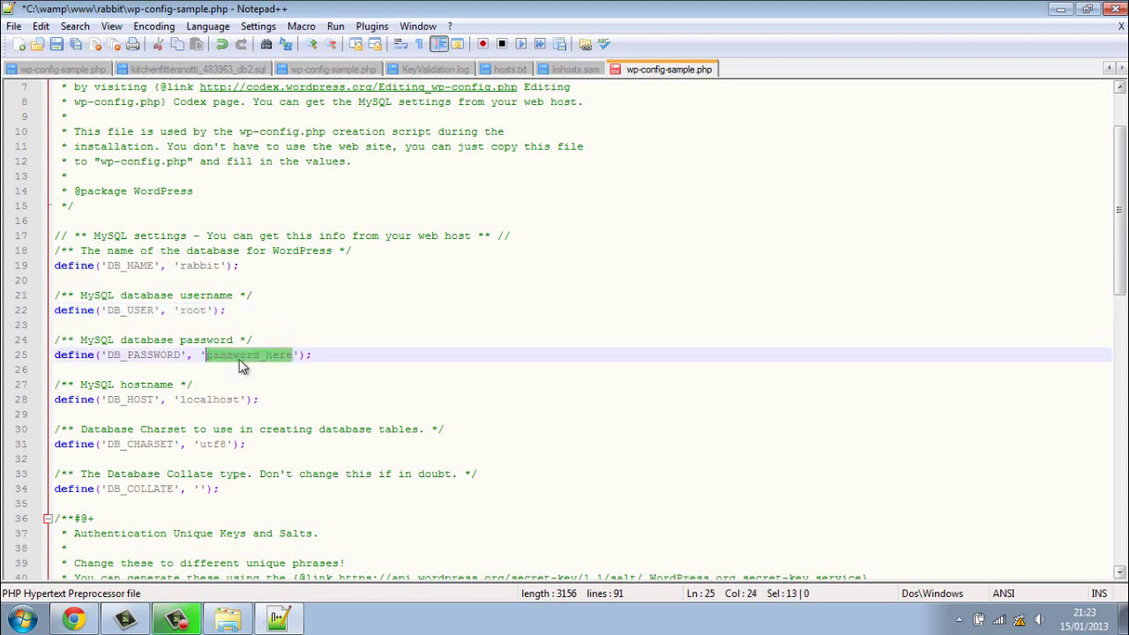
pyautogui.press('BackSpace')
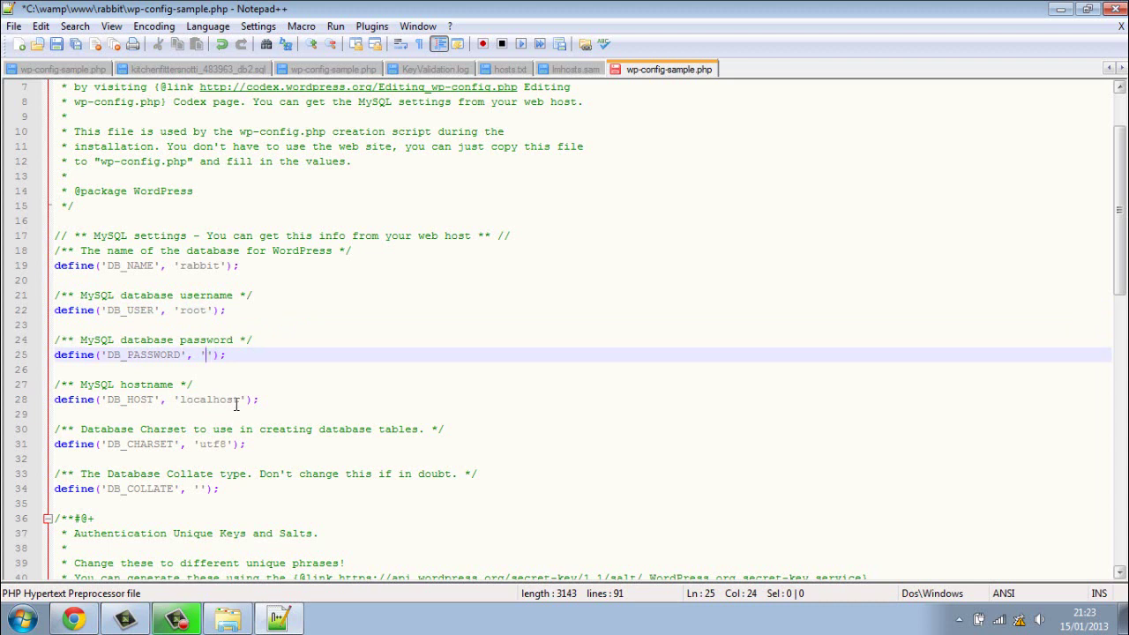
# Step: Save wp-config-sample.php and close Notepad++
pyautogui.click(14, 28)
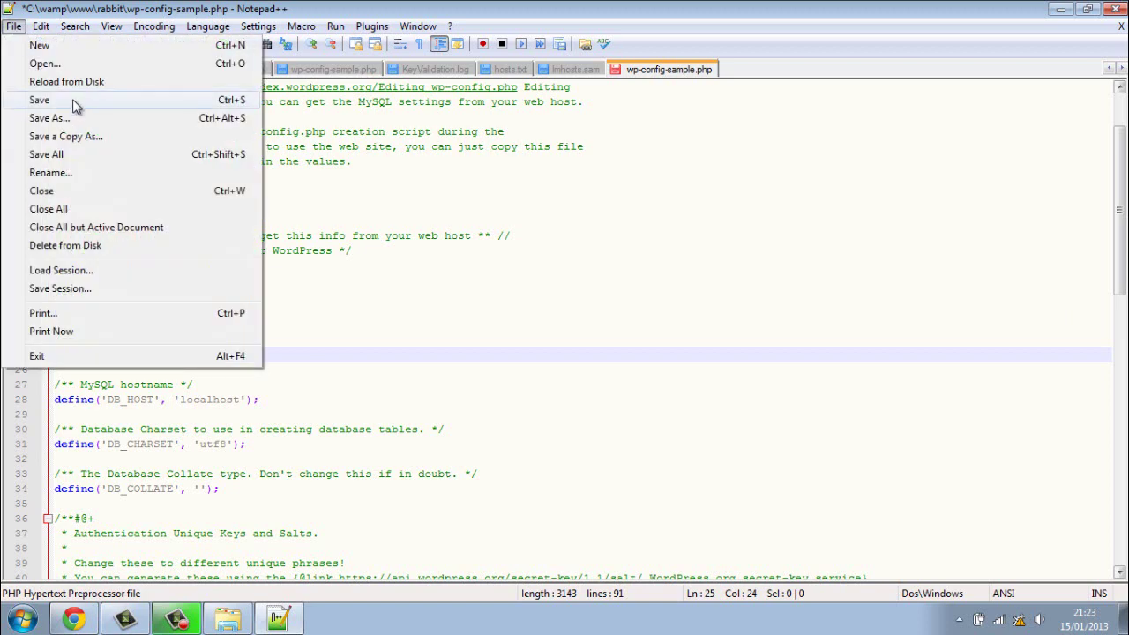
pyautogui.click(75, 104)
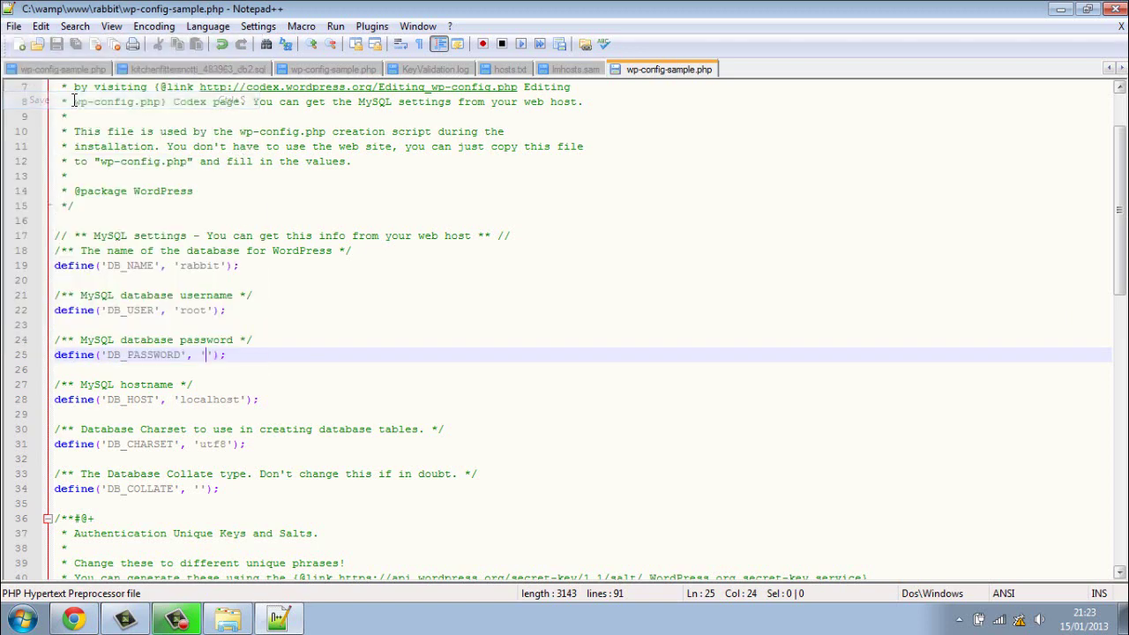
pyautogui.click(1117, 11)
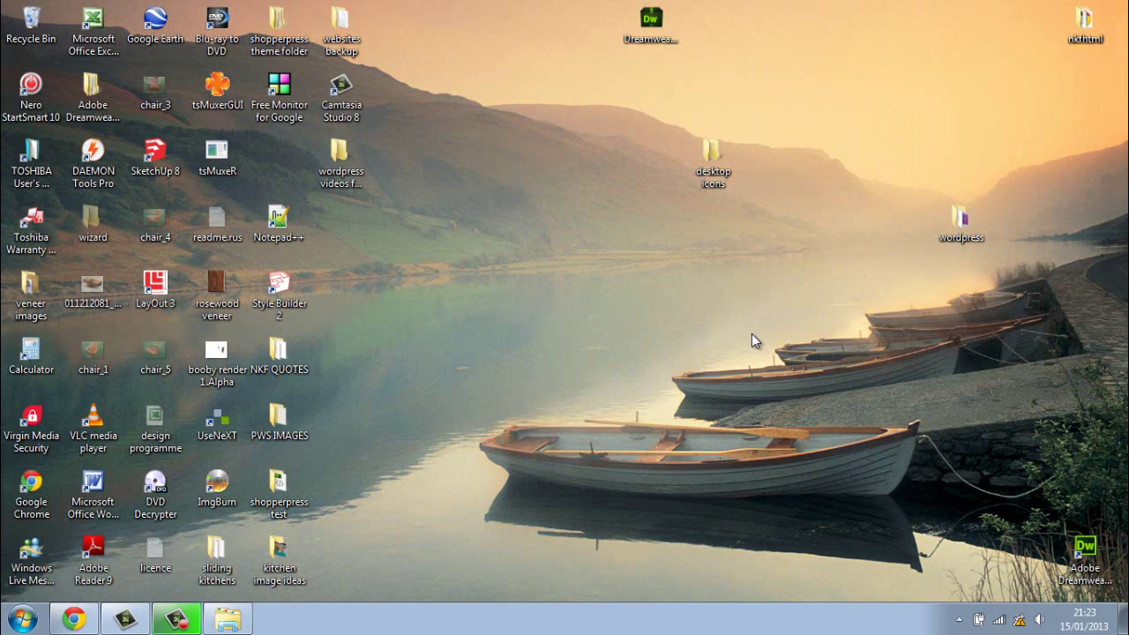
# Step: Rename wp-config-sample to wp-config by removing '-sample', then close the rabbit folder window
pyautogui.click(227, 619)
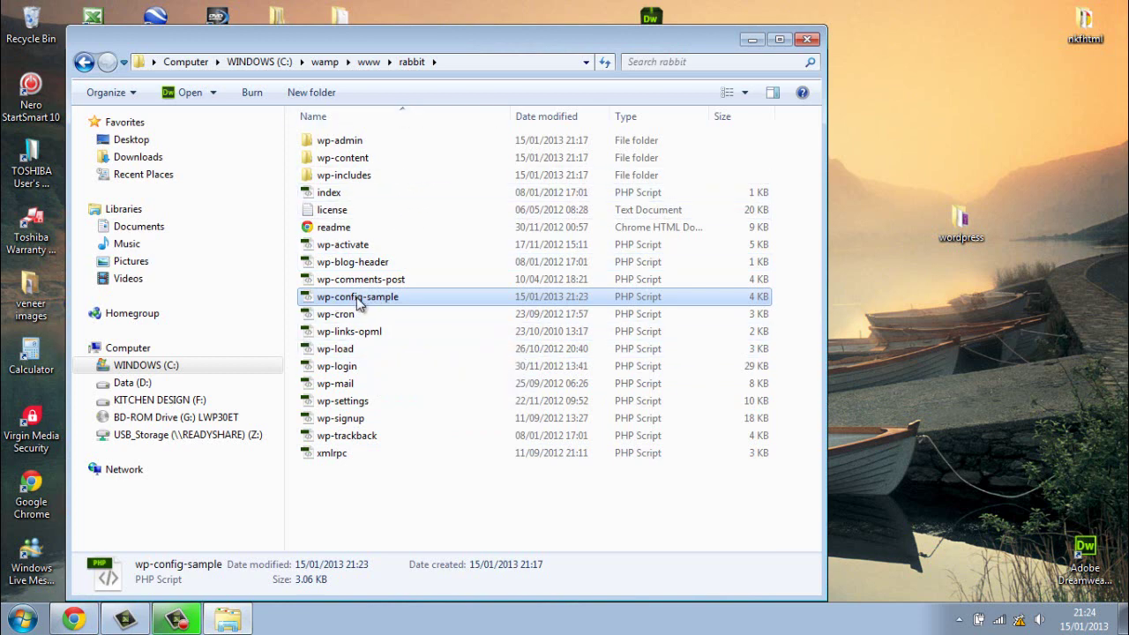
pyautogui.click(379, 490)
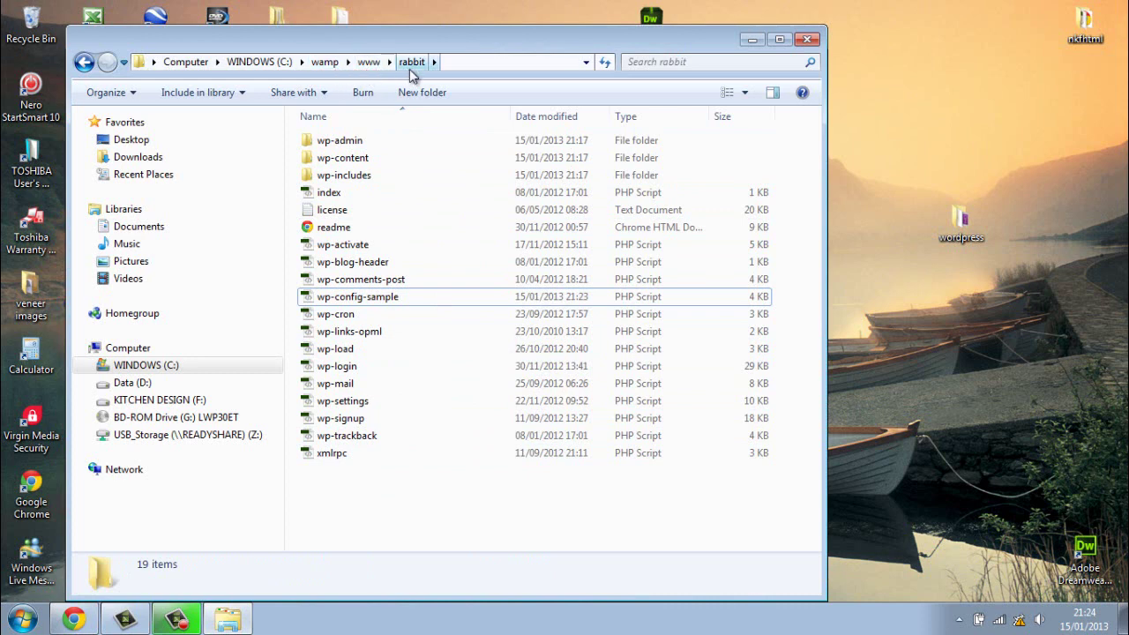
pyautogui.rightClick(385, 298)
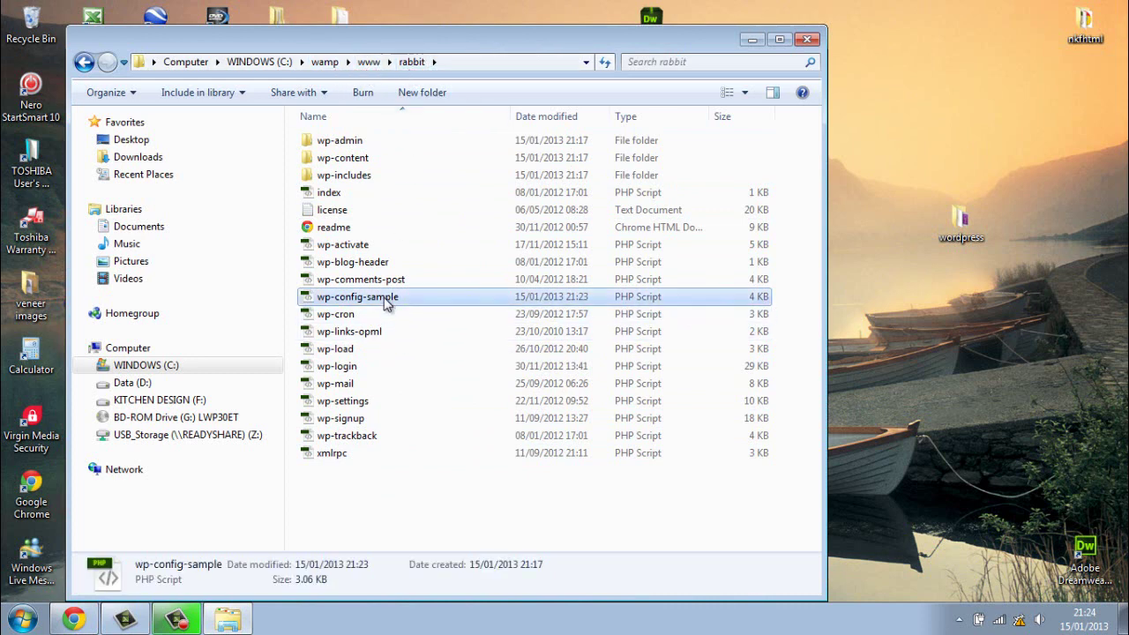
pyautogui.click(431, 566)
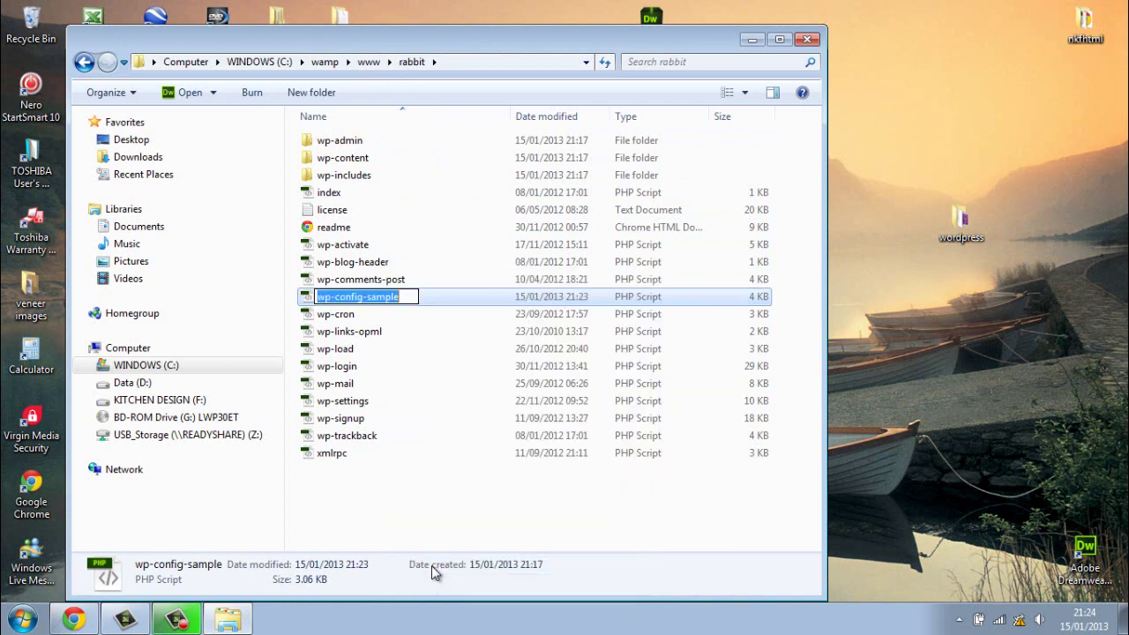
pyautogui.click(413, 296)
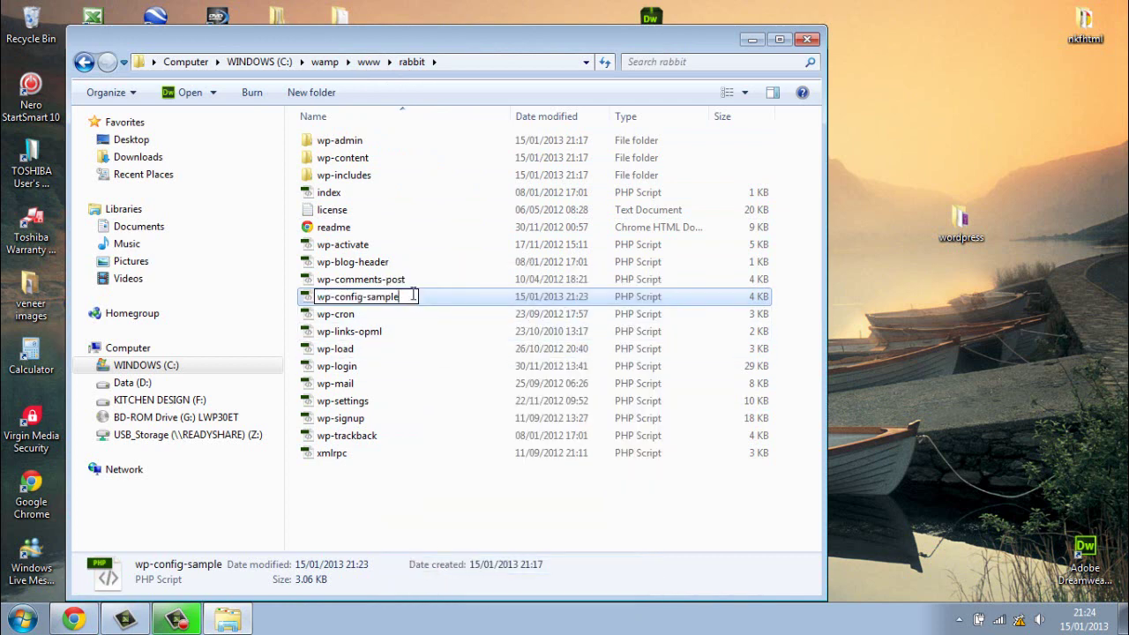
pyautogui.press('BackSpace')
pyautogui.press('BackSpace')
pyautogui.press('BackSpace')
pyautogui.press('BackSpace')
pyautogui.press('BackSpace')
pyautogui.press('BackSpace')
pyautogui.press('BackSpace')
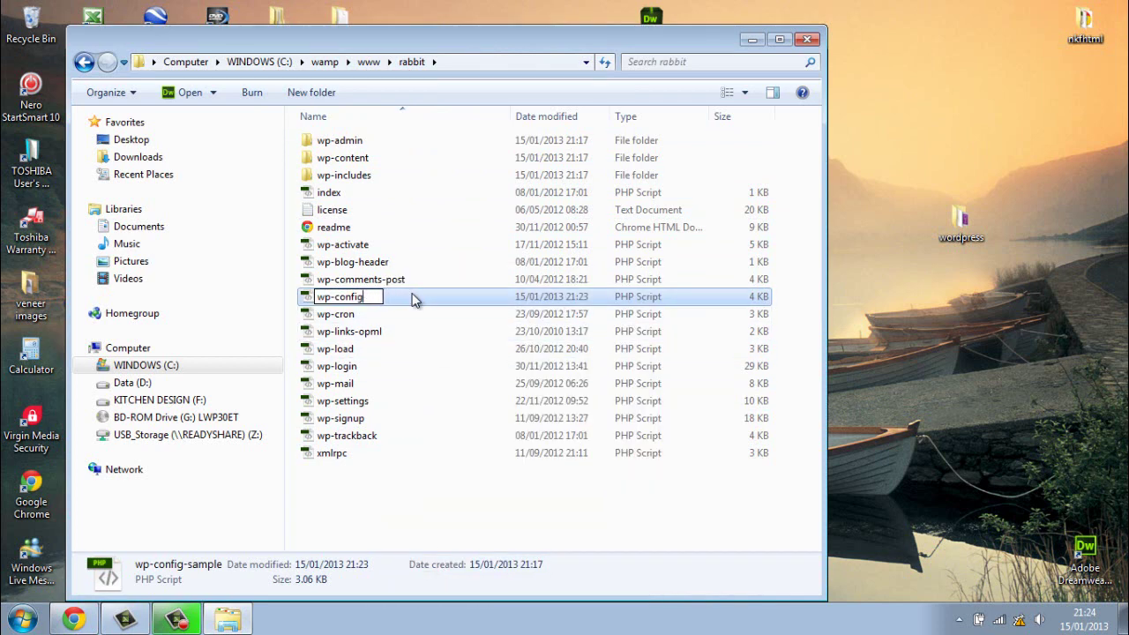
pyautogui.click(396, 491)
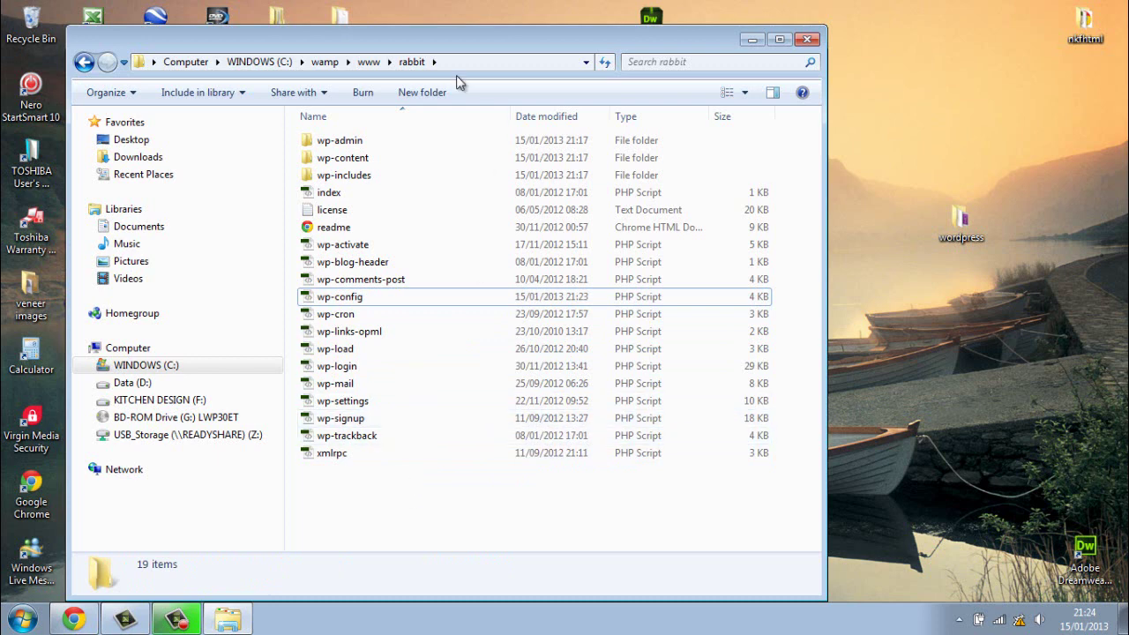
pyautogui.click(808, 40)
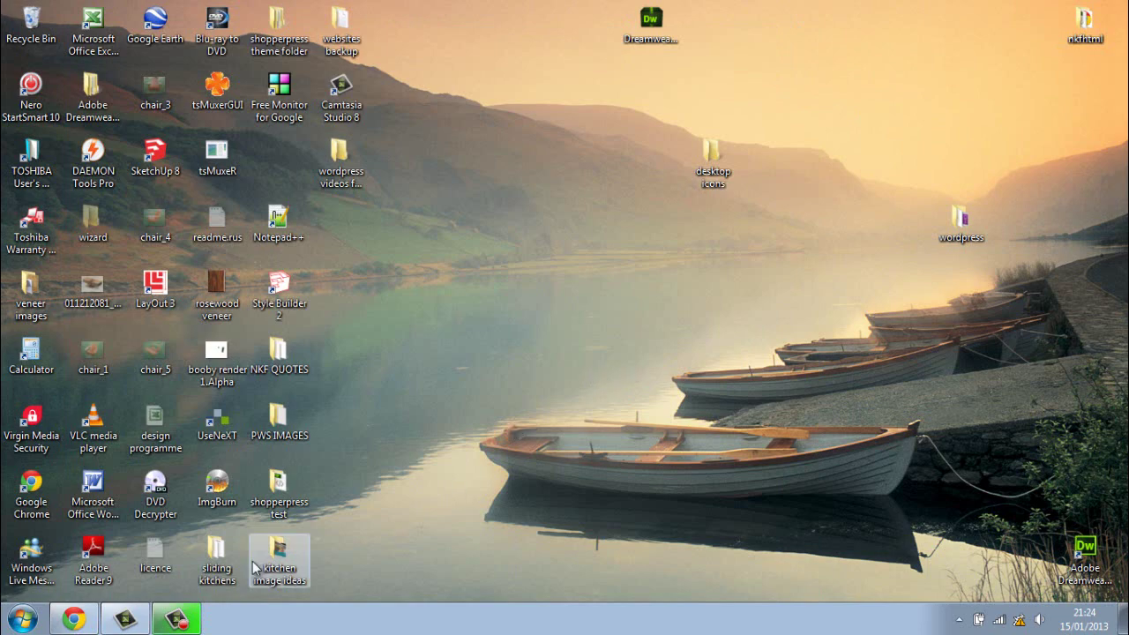
# Step: Close the phpMyAdmin browser window and start a fresh Chrome window
pyautogui.click(74, 626)
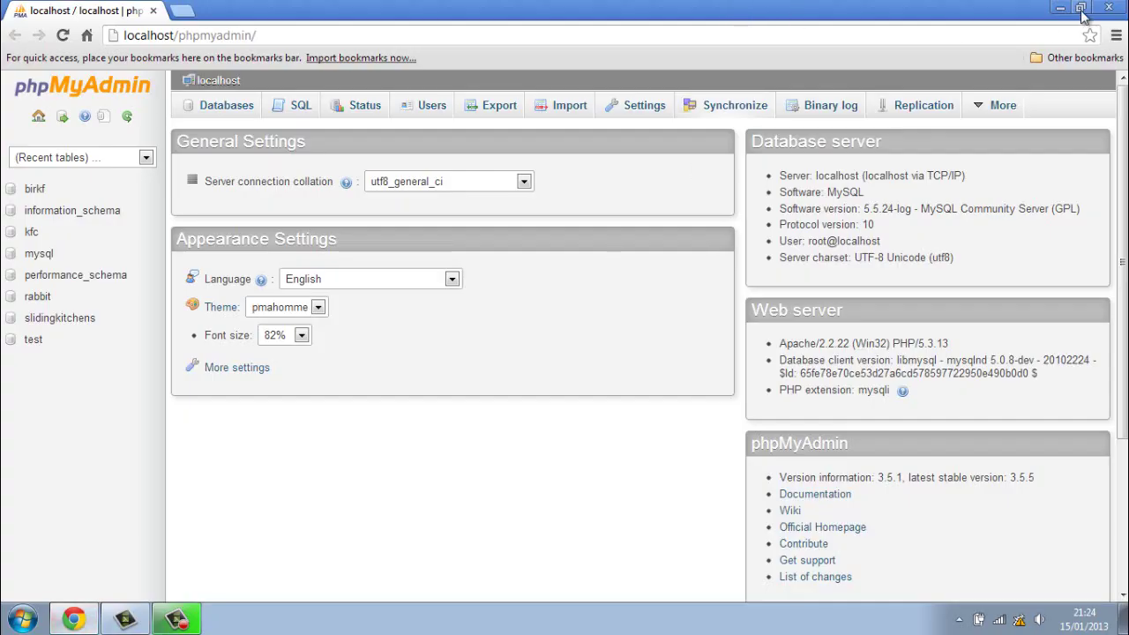
pyautogui.click(1109, 8)
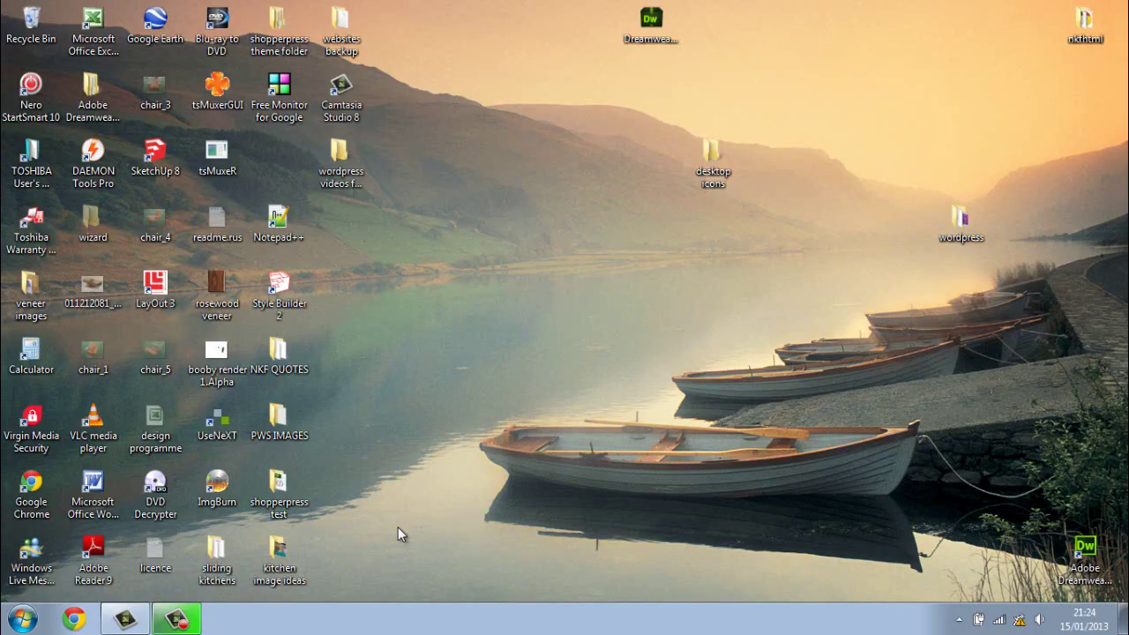
pyautogui.click(74, 620)
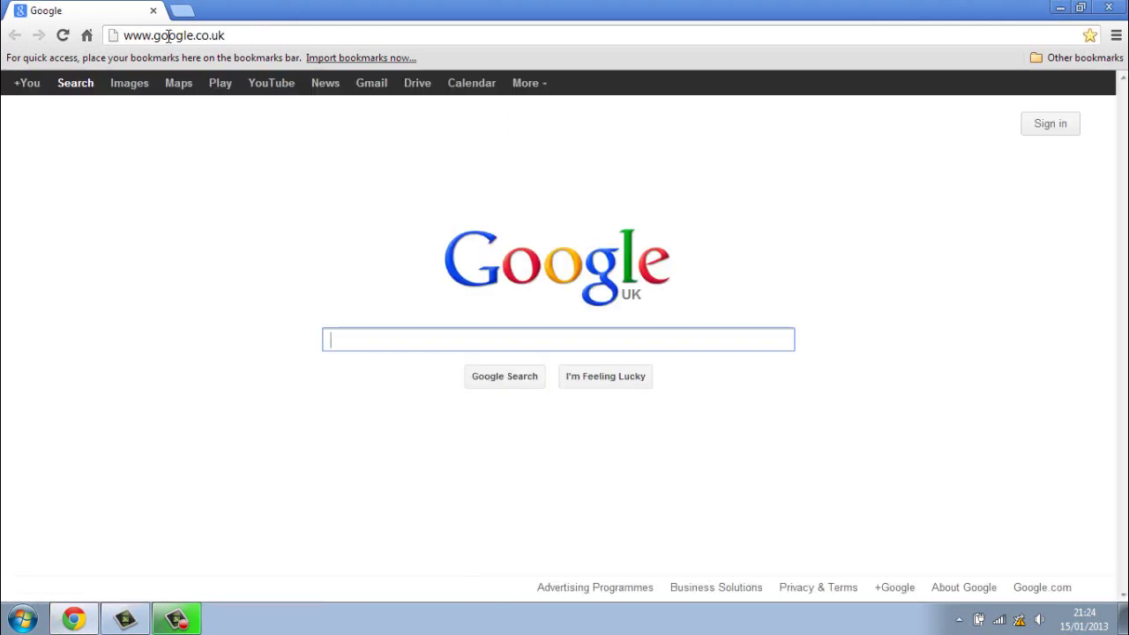
# Step: Load localhost/wp-admin/install.php, which returns 404 Not Found, then minimise Chrome
pyautogui.click(219, 36)
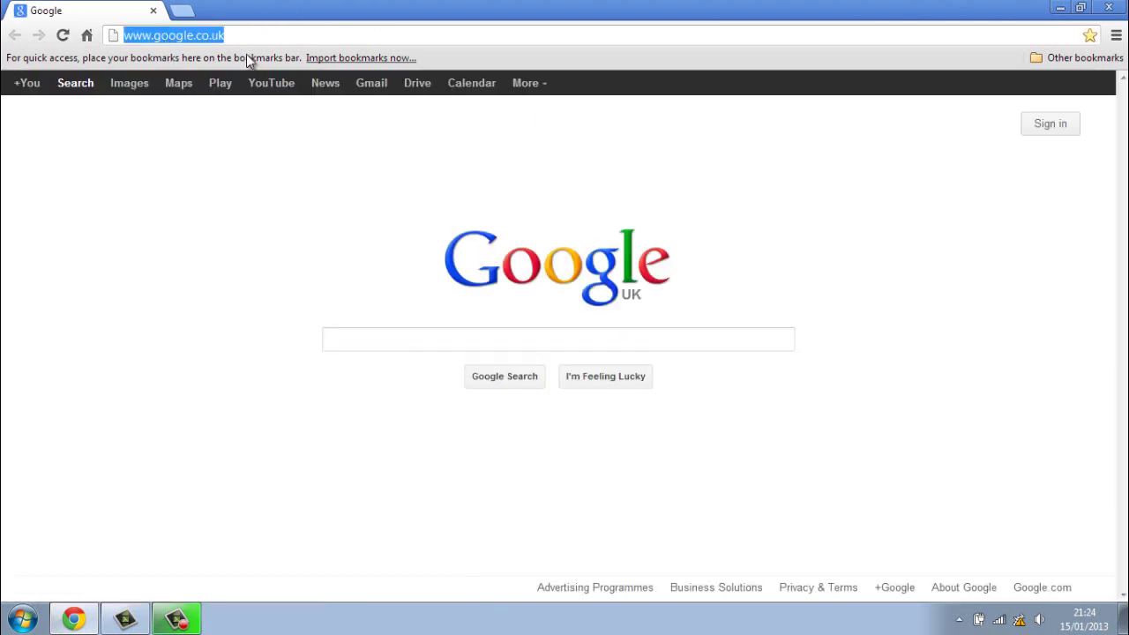
pyautogui.write('loc')
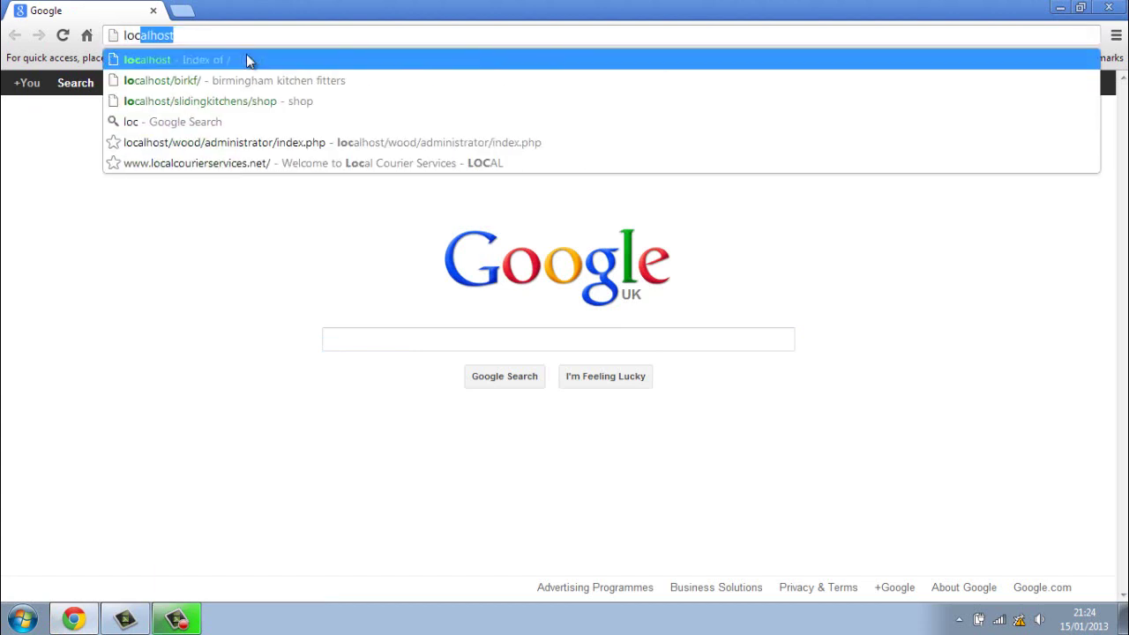
pyautogui.write('alhos')
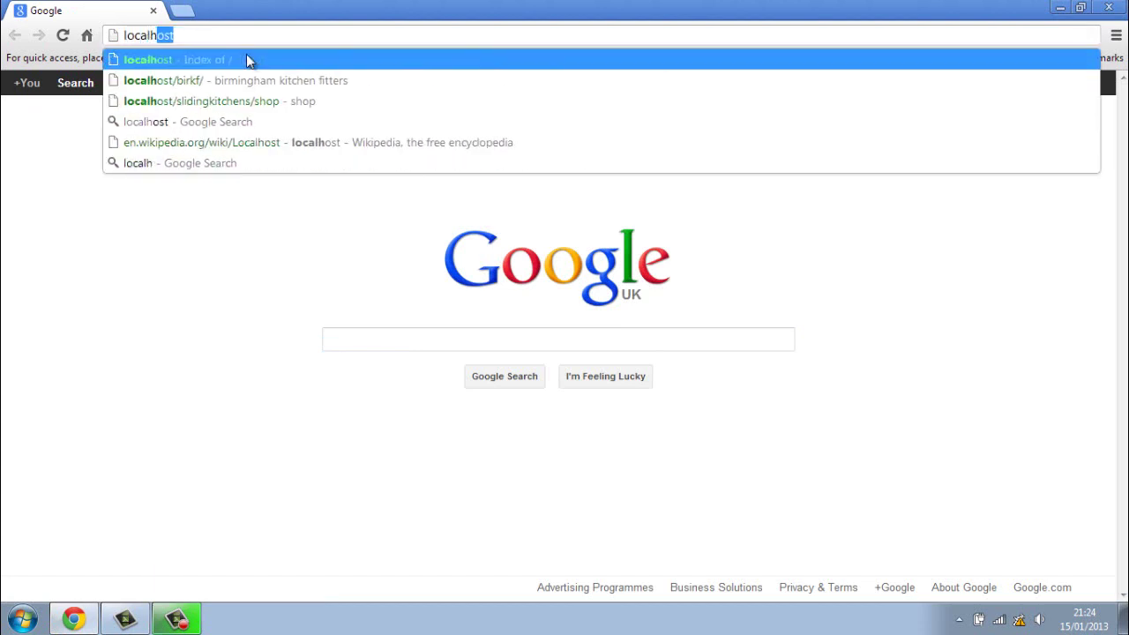
pyautogui.write('t')
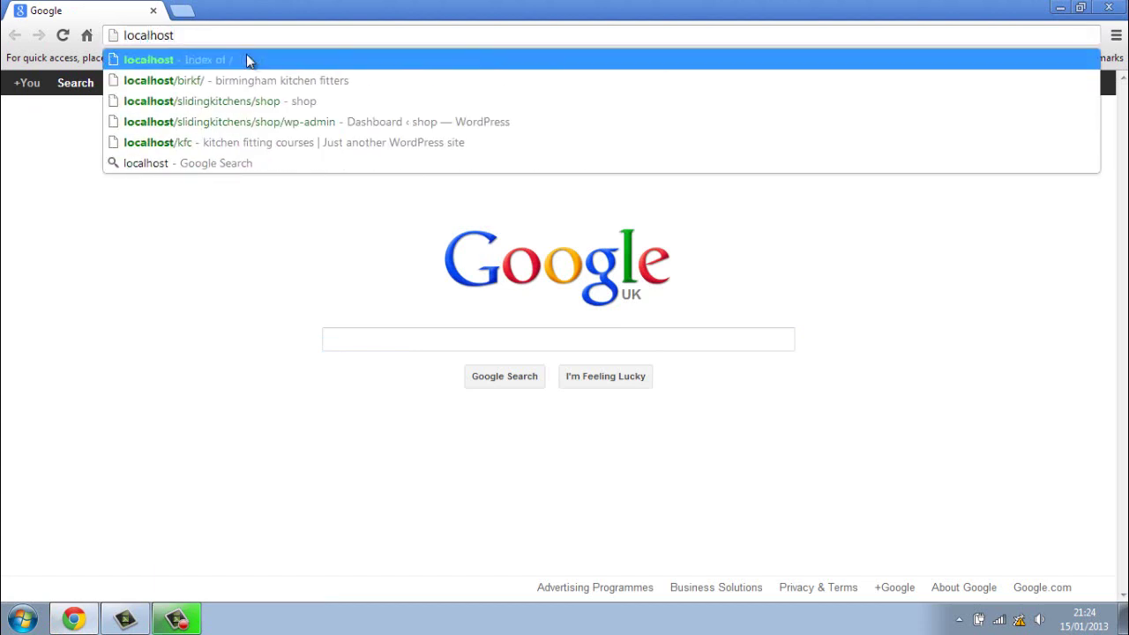
pyautogui.write('/')
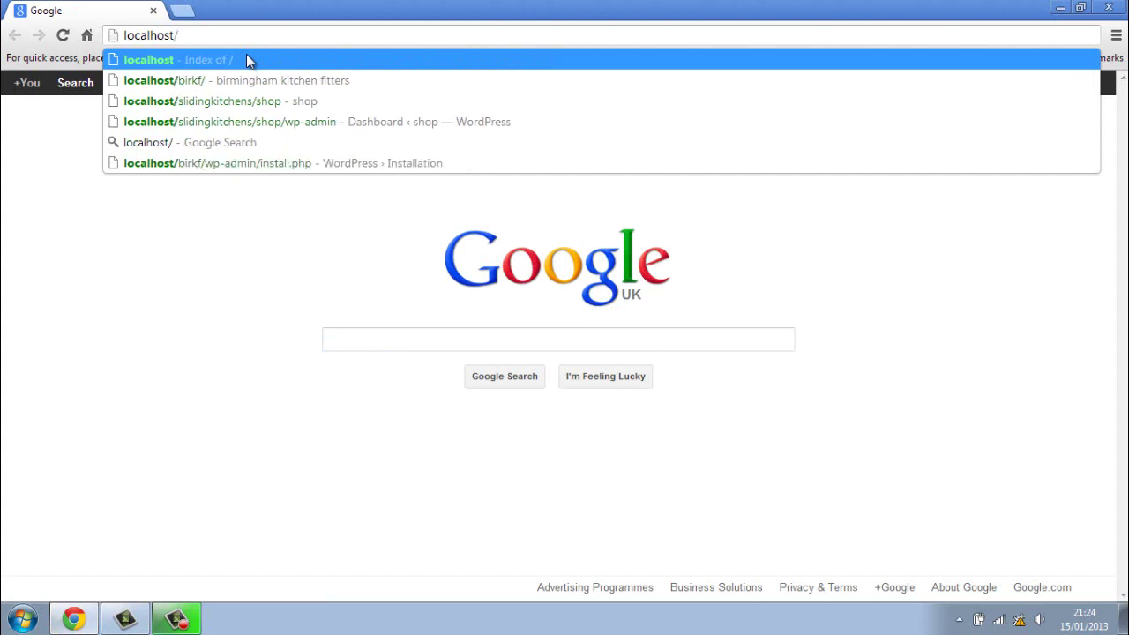
pyautogui.write('wp')
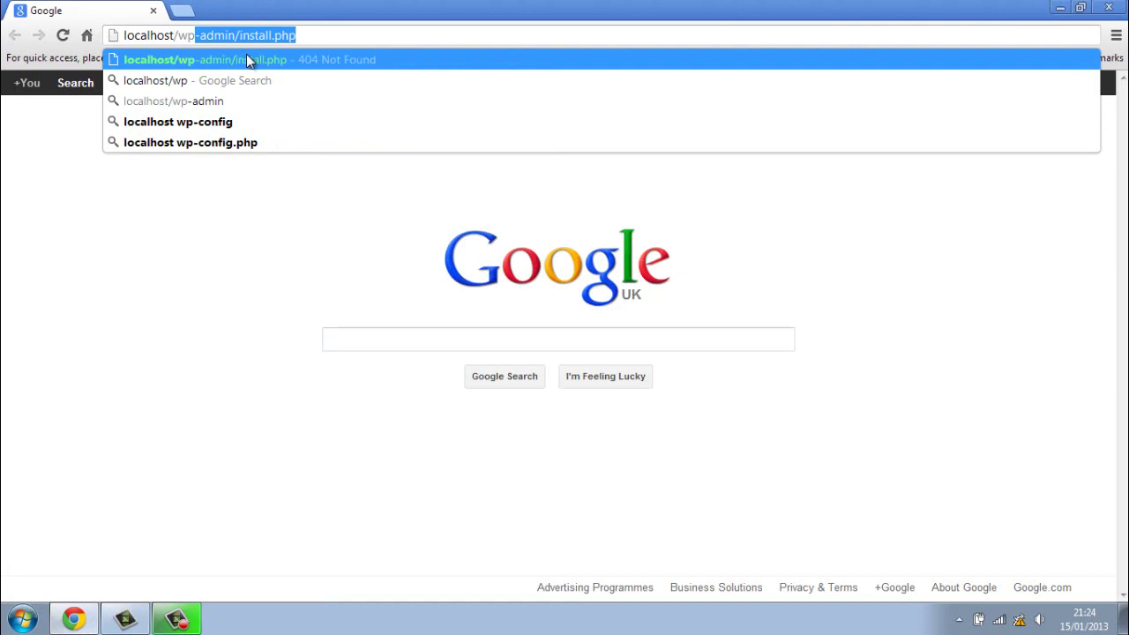
pyautogui.write('-a')
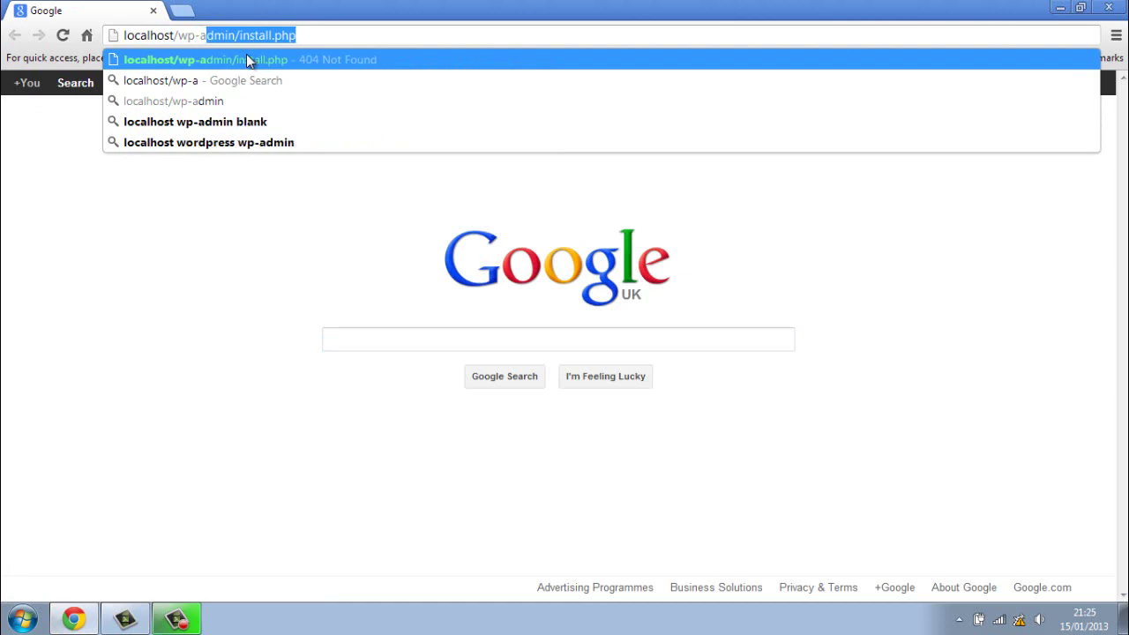
pyautogui.write('dmin')
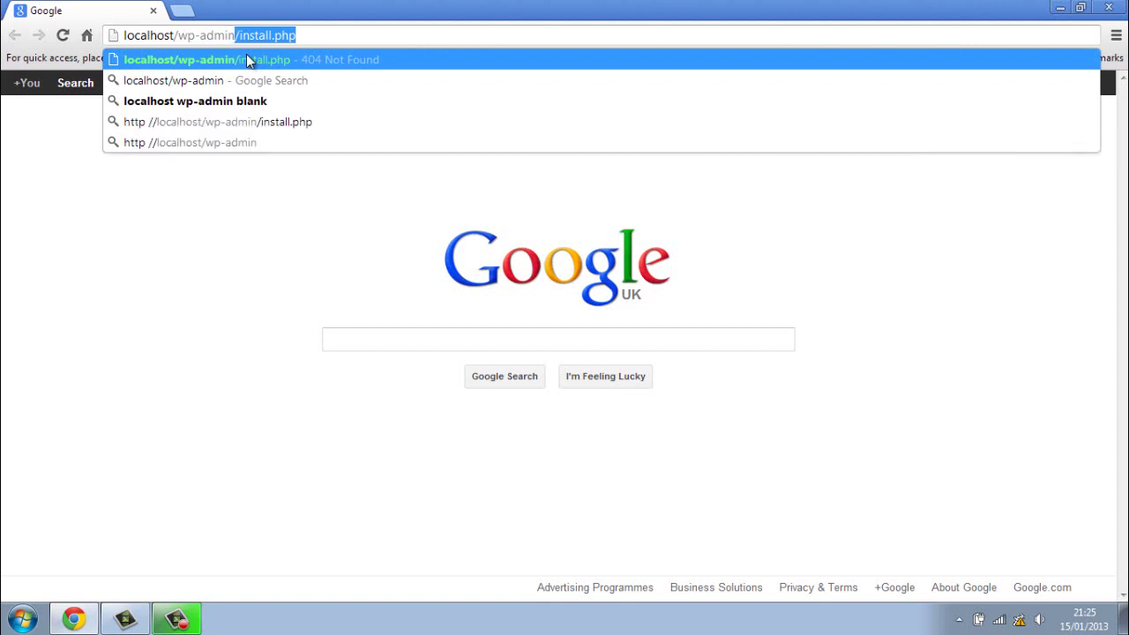
pyautogui.write('/')
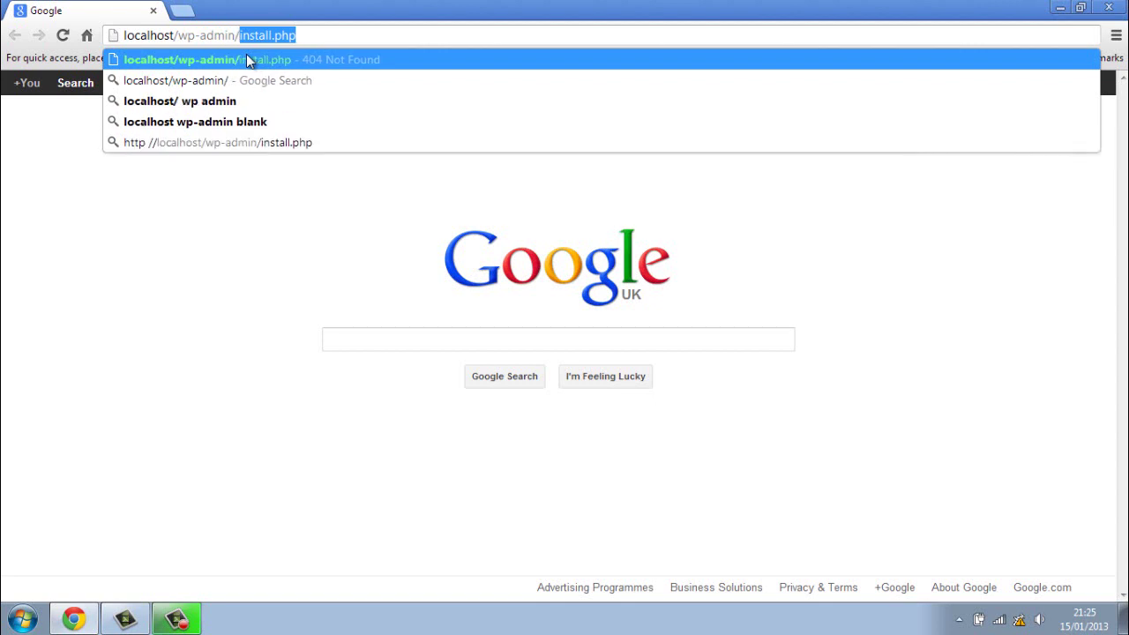
pyautogui.write('install')
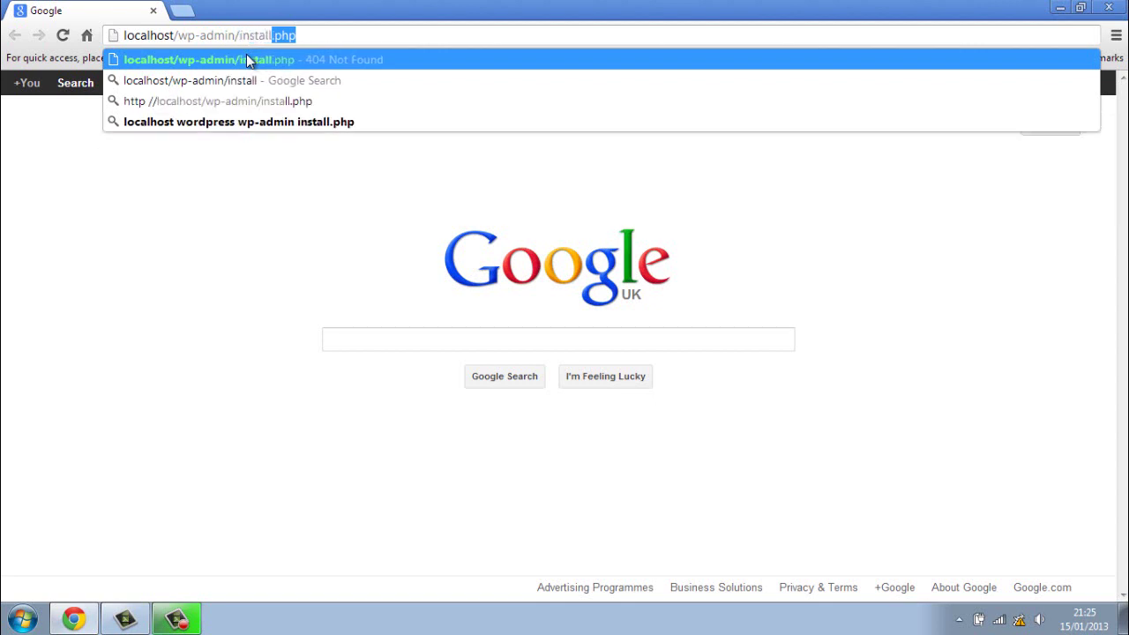
pyautogui.write('.php')
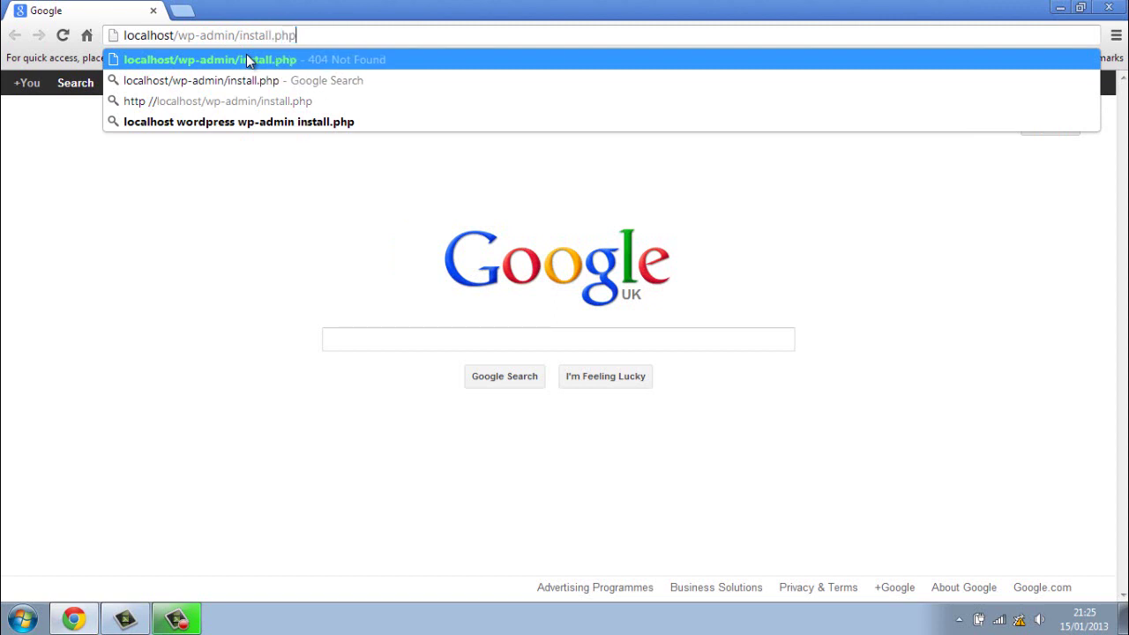
pyautogui.press('Return')
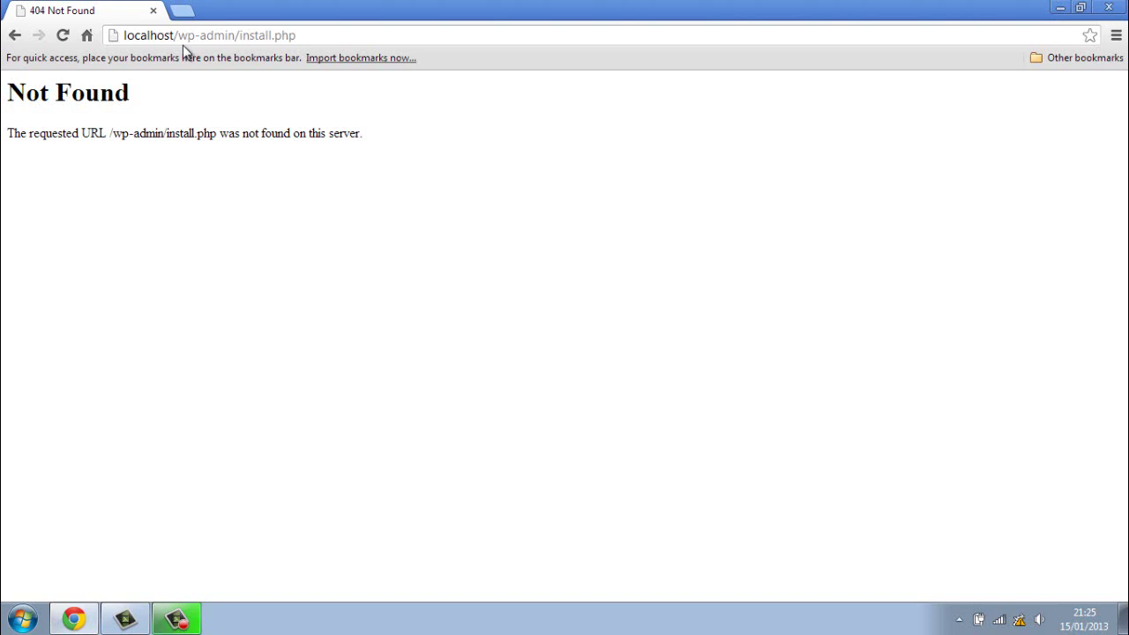
pyautogui.click(1062, 8)
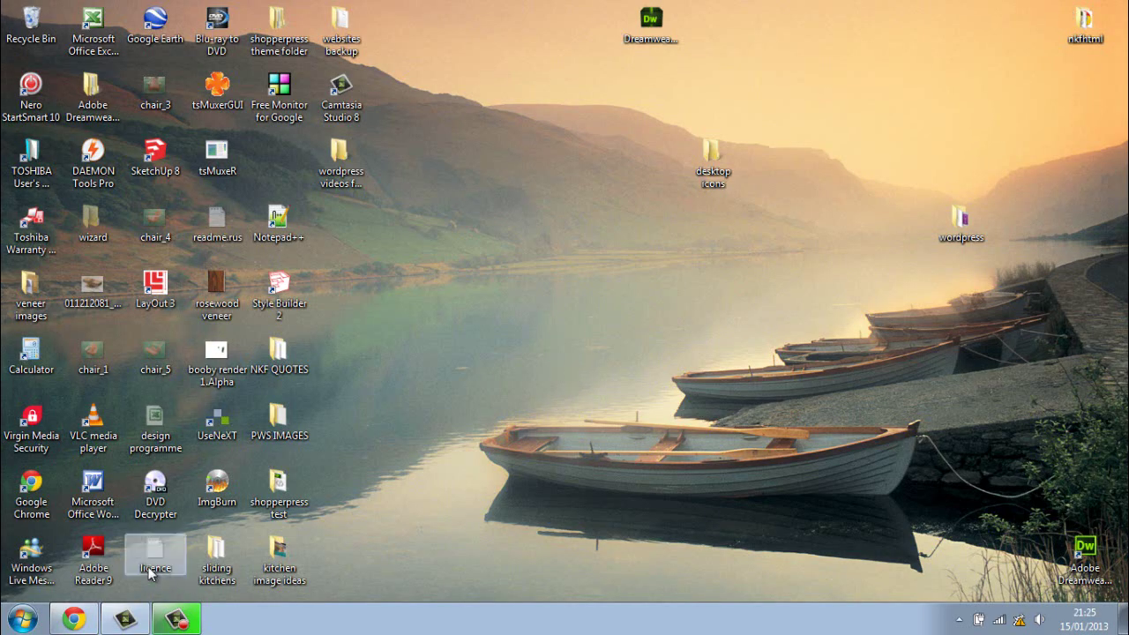
pyautogui.click(23, 619)
pyautogui.click(317, 366)
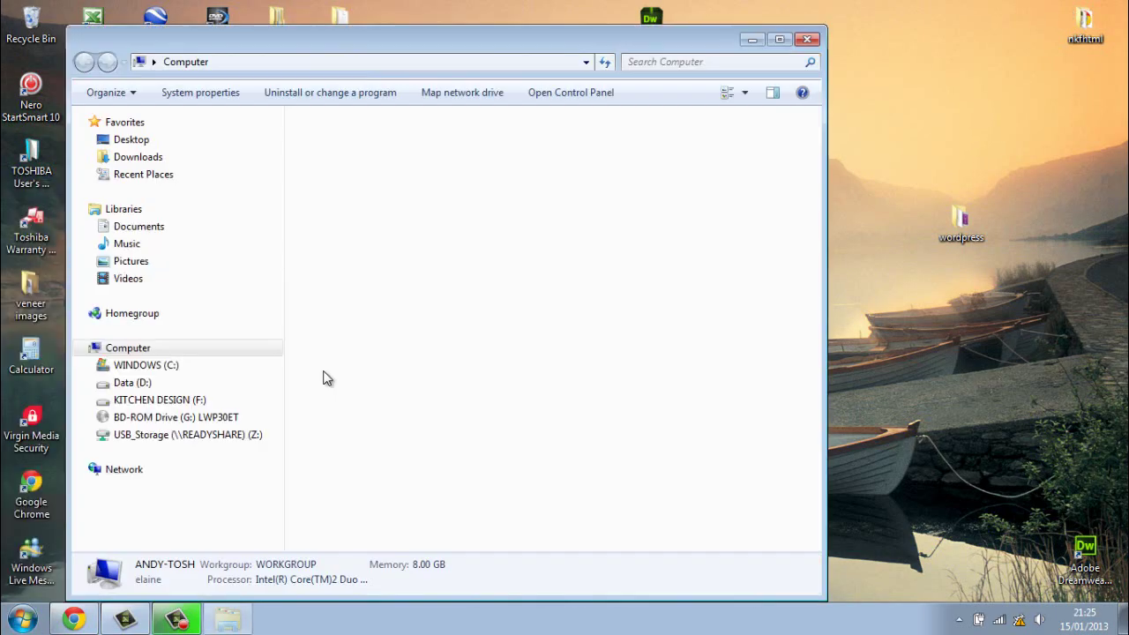
pyautogui.doubleClick(434, 161)
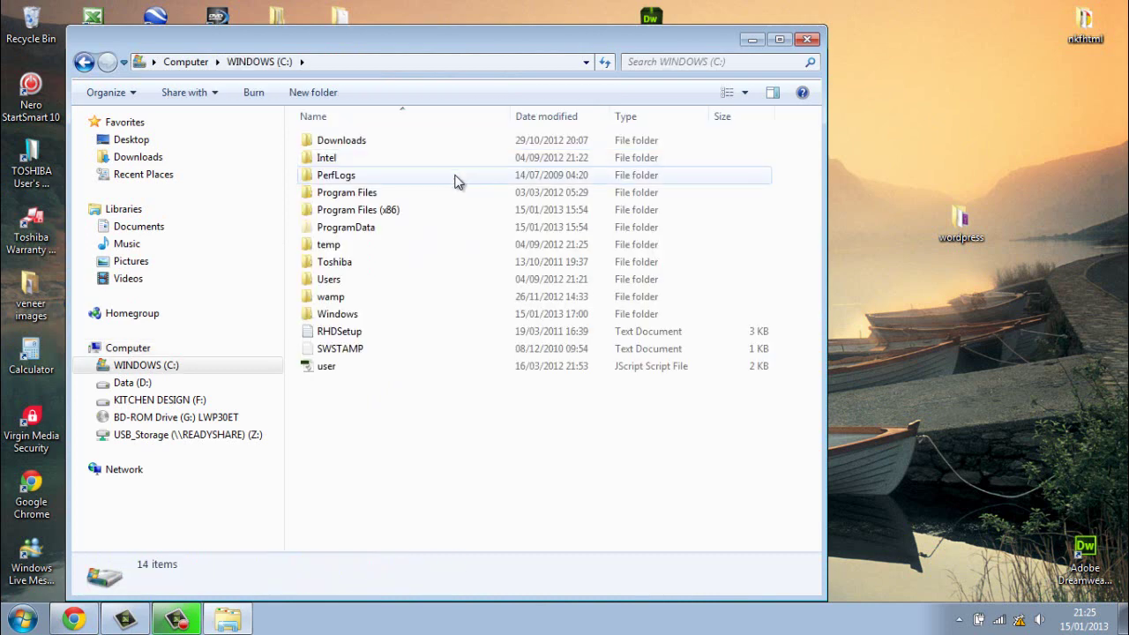
pyautogui.doubleClick(353, 297)
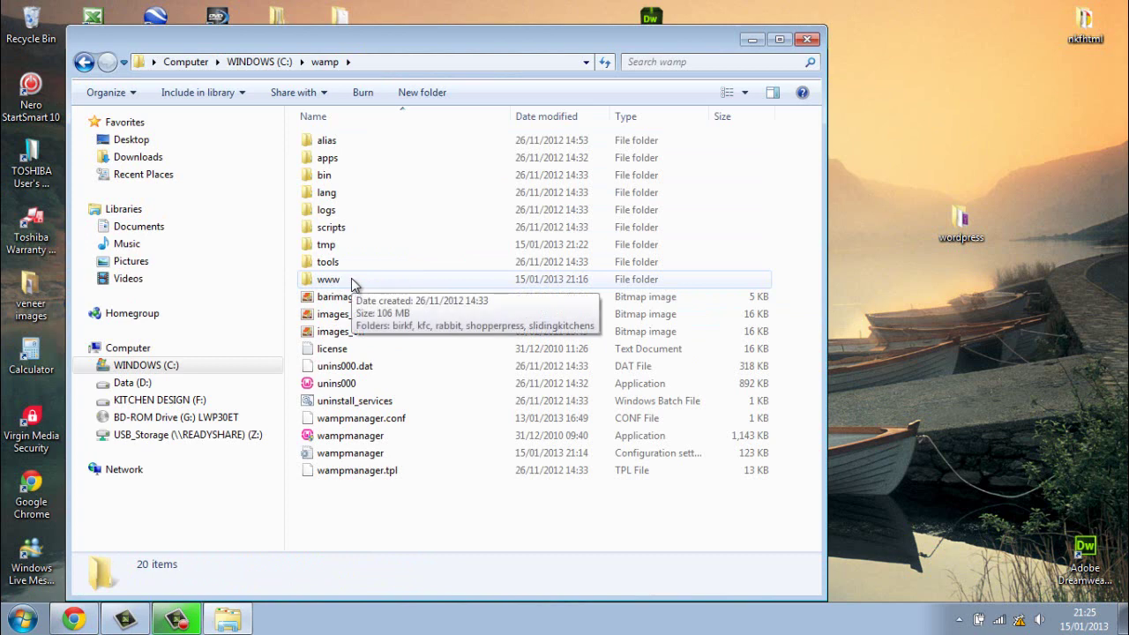
pyautogui.doubleClick(351, 278)
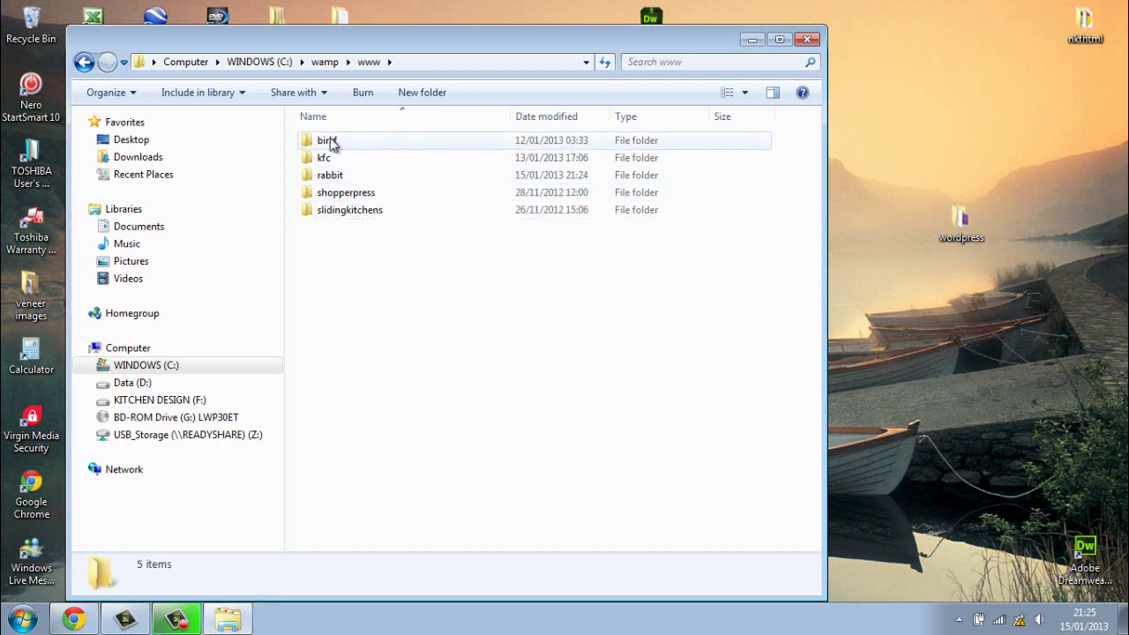
pyautogui.doubleClick(329, 177)
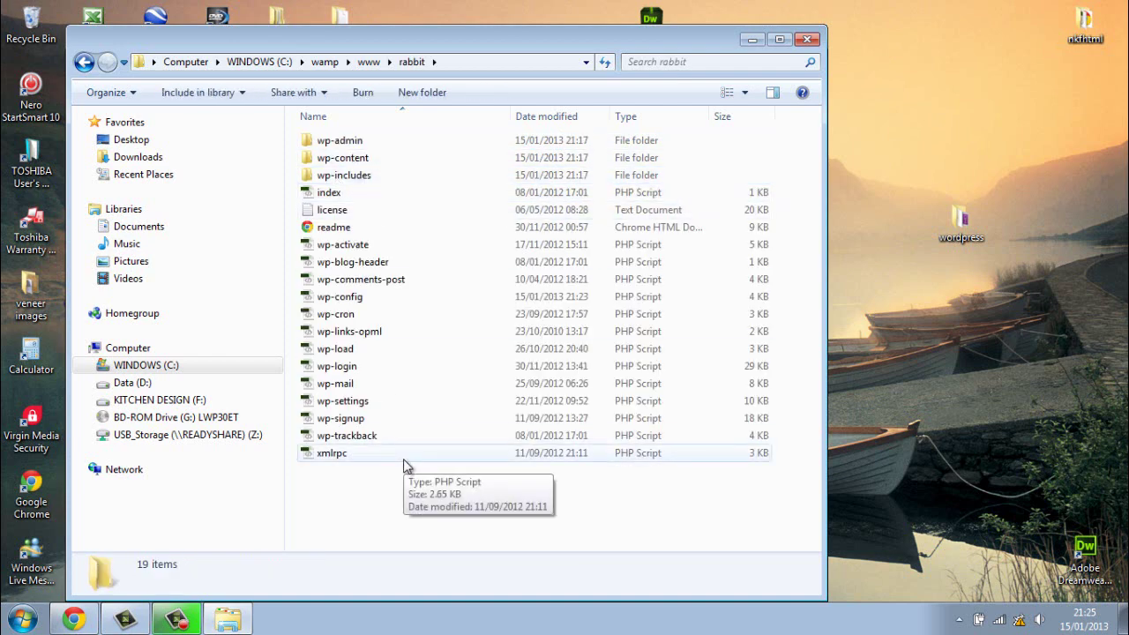
pyautogui.click(86, 65)
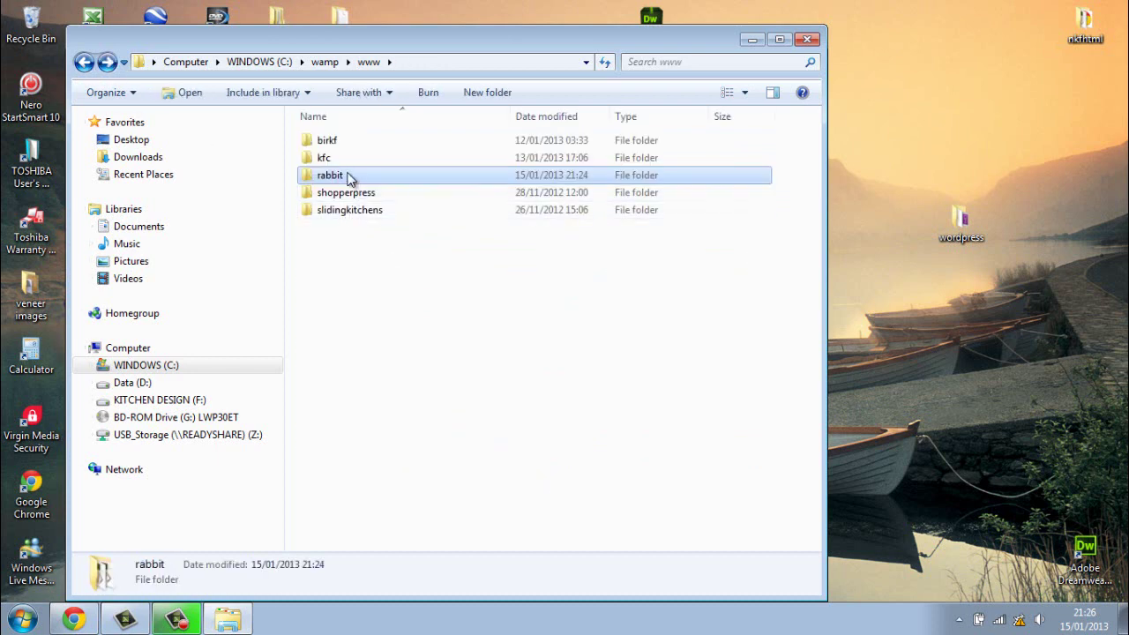
pyautogui.click(808, 41)
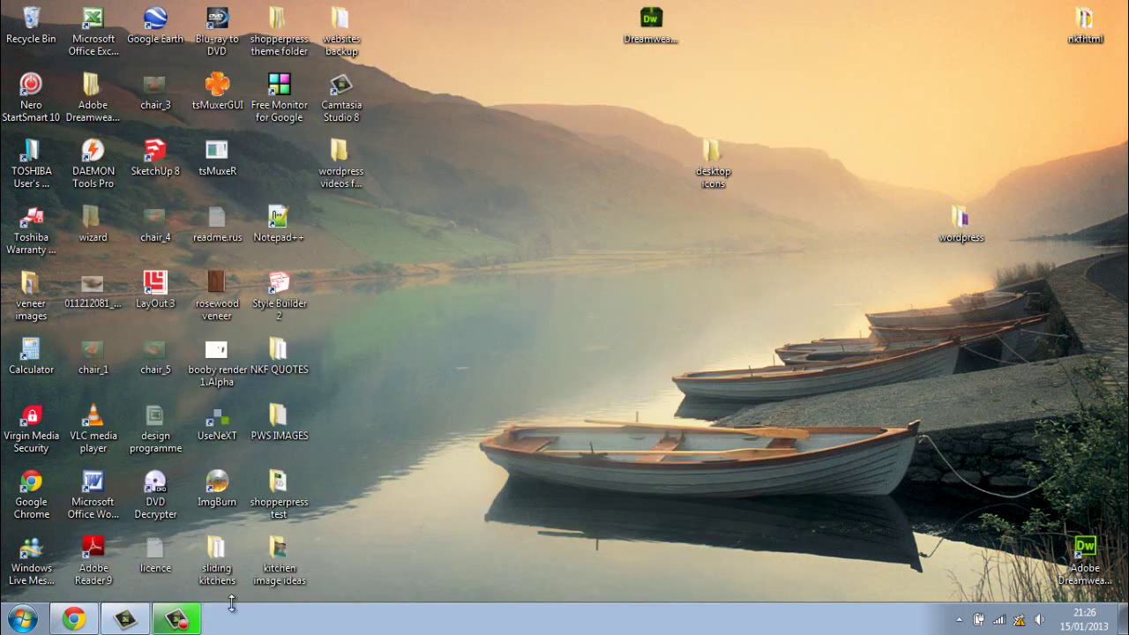
# Step: Insert 'rabbit/' after wp-admin/ in the address and load localhost/wp-admin/rabbit/install.php
pyautogui.click(81, 620)
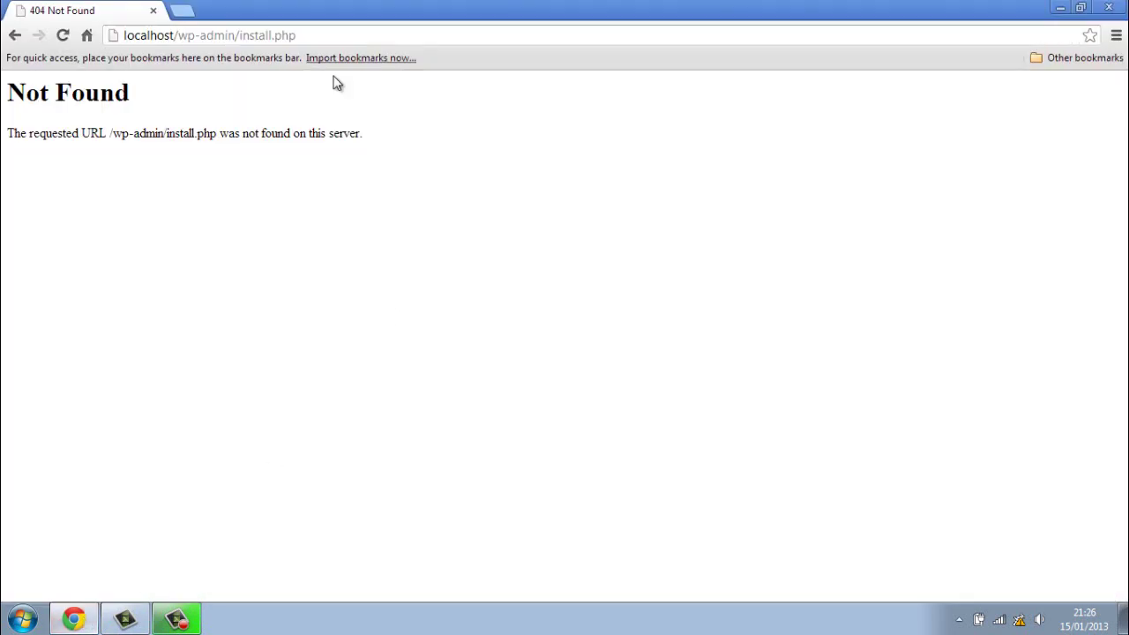
pyautogui.click(241, 39)
pyautogui.click(239, 37)
pyautogui.write('rab')
pyautogui.write('bit')
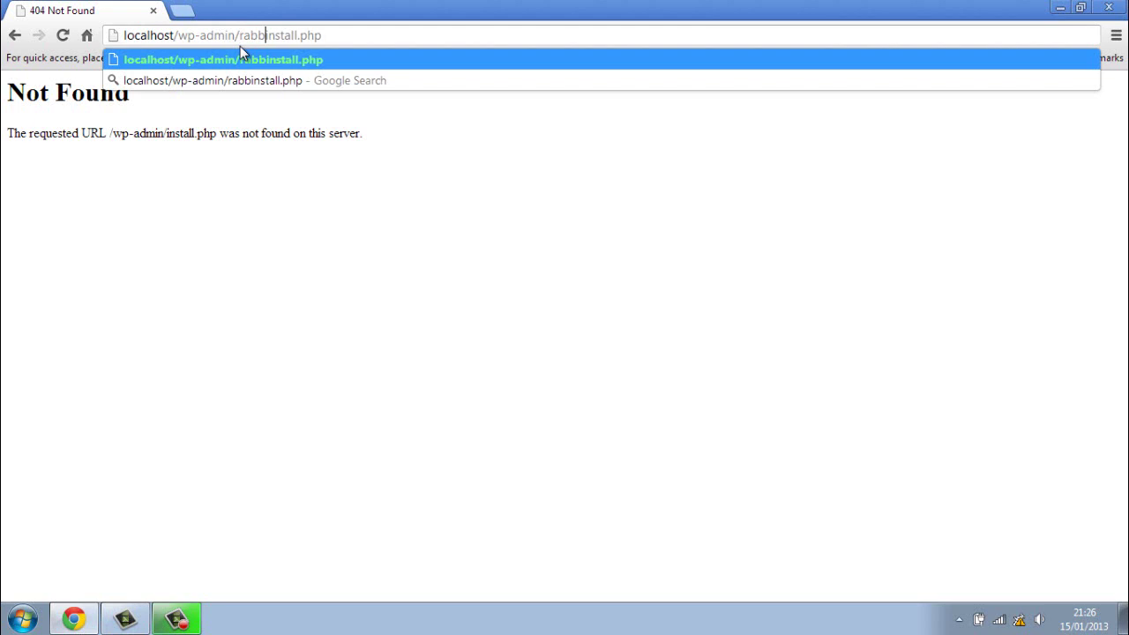
pyautogui.write('/i')
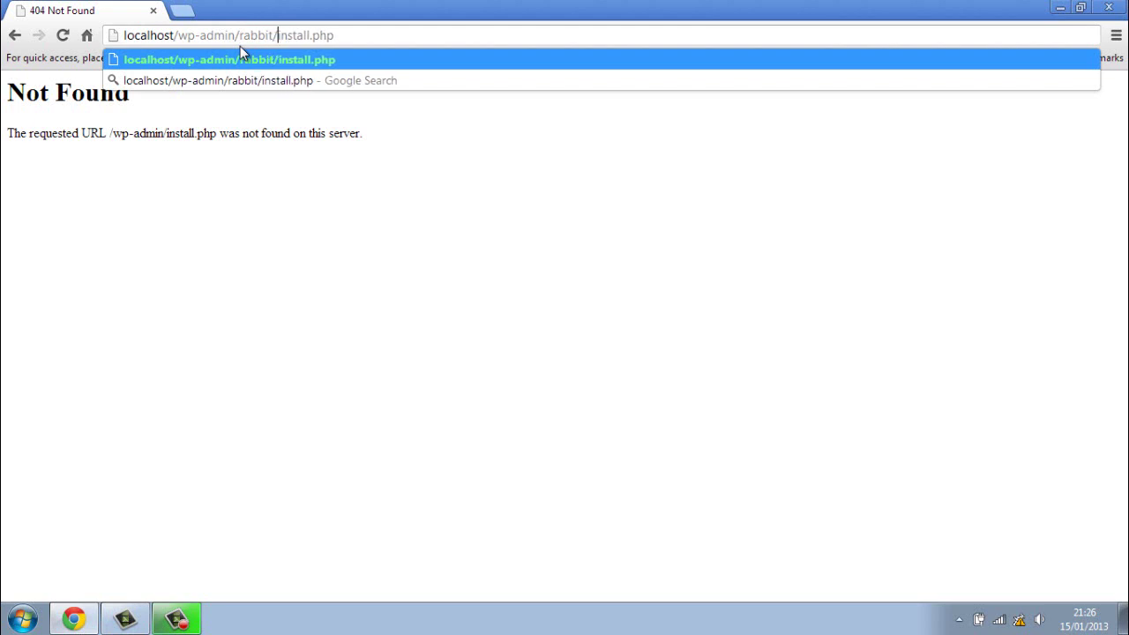
pyautogui.press('Return')
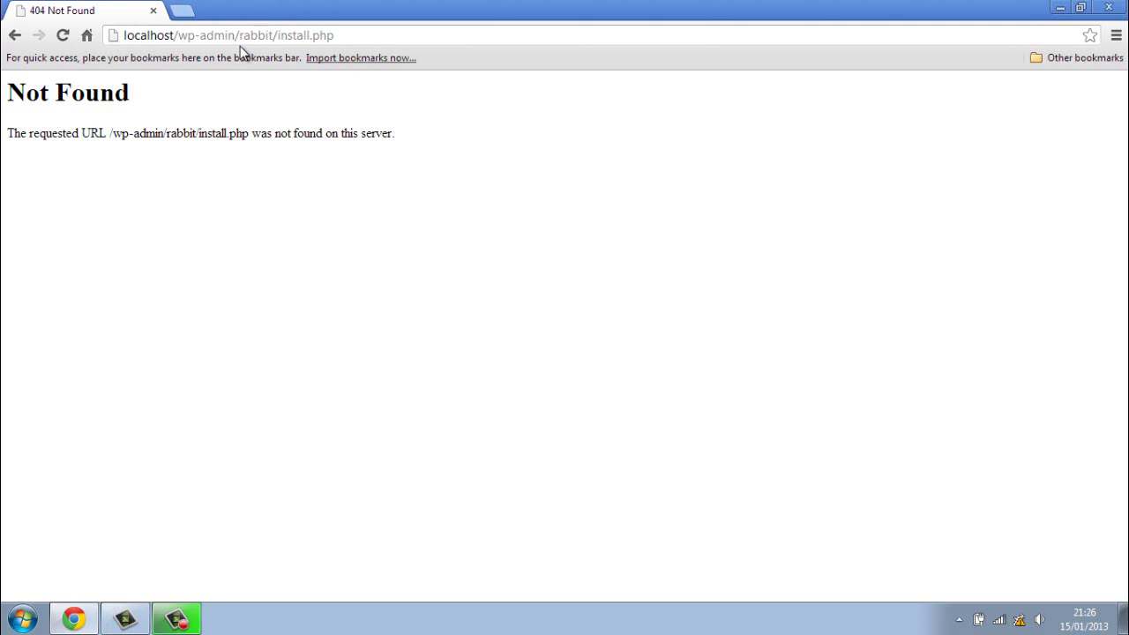
pyautogui.click(123, 39)
pyautogui.write('http')
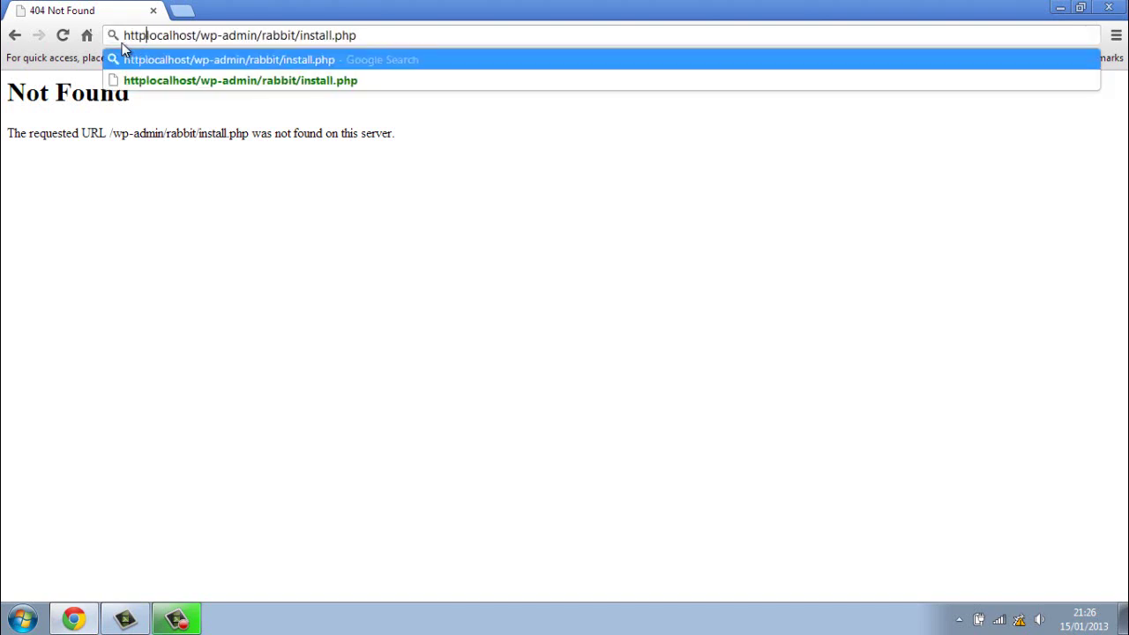
pyautogui.write(';')
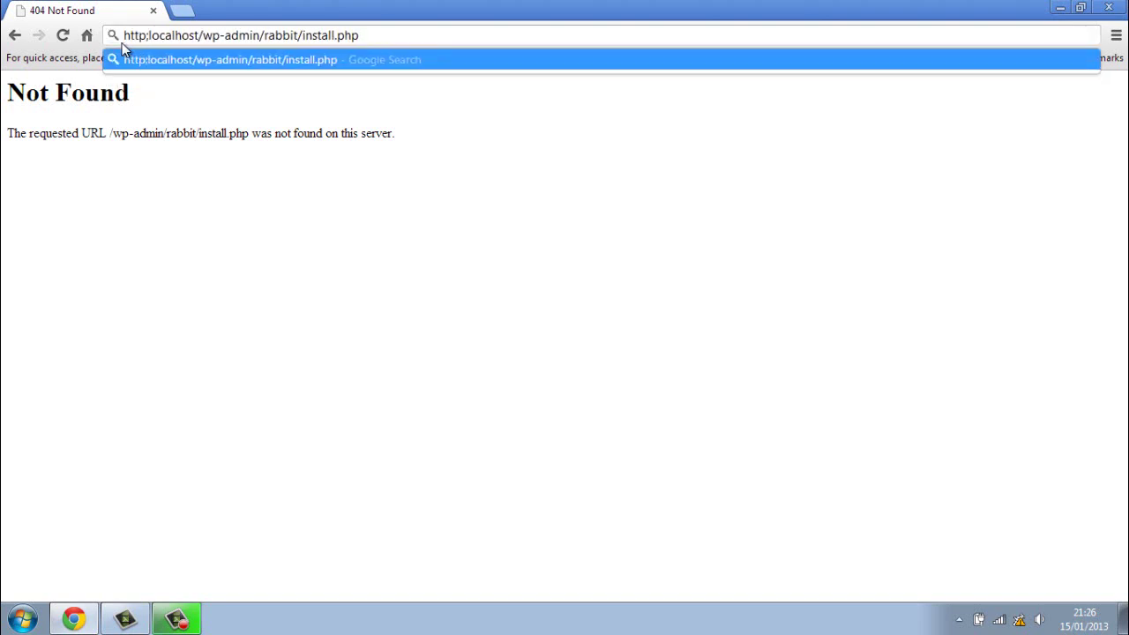
pyautogui.press('BackSpace')
pyautogui.write('://')
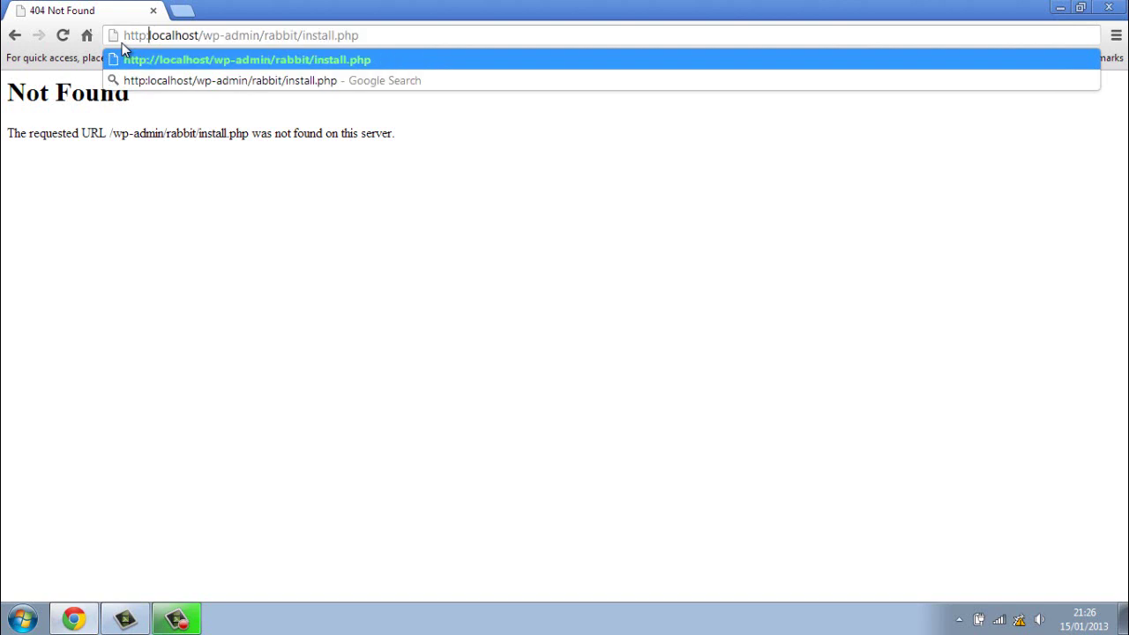
pyautogui.press('Return')
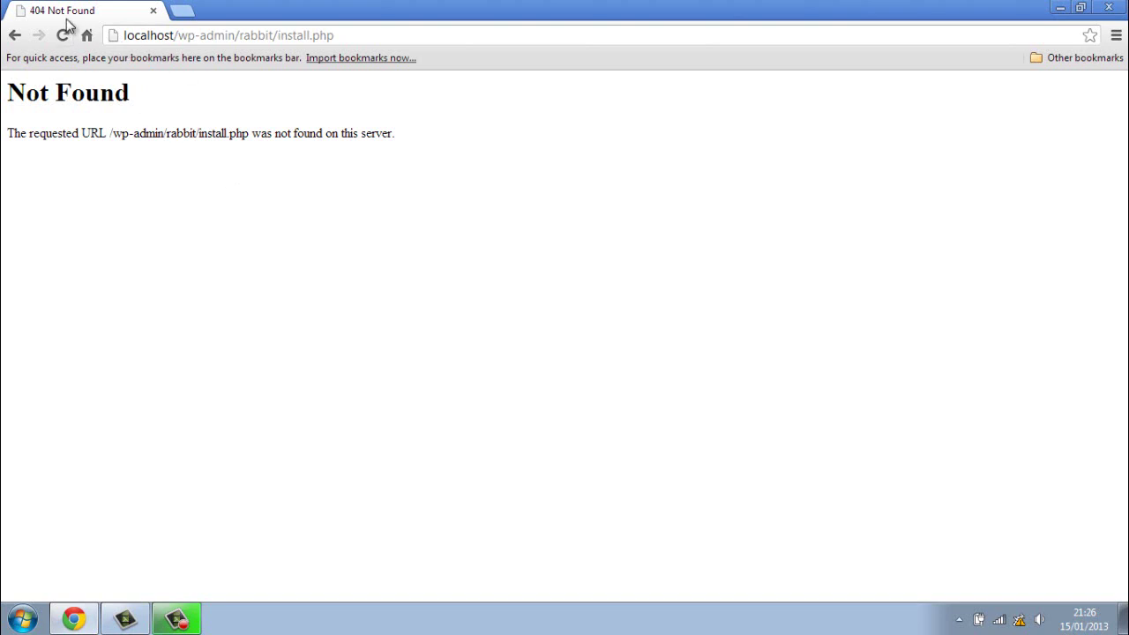
pyautogui.click(1060, 7)
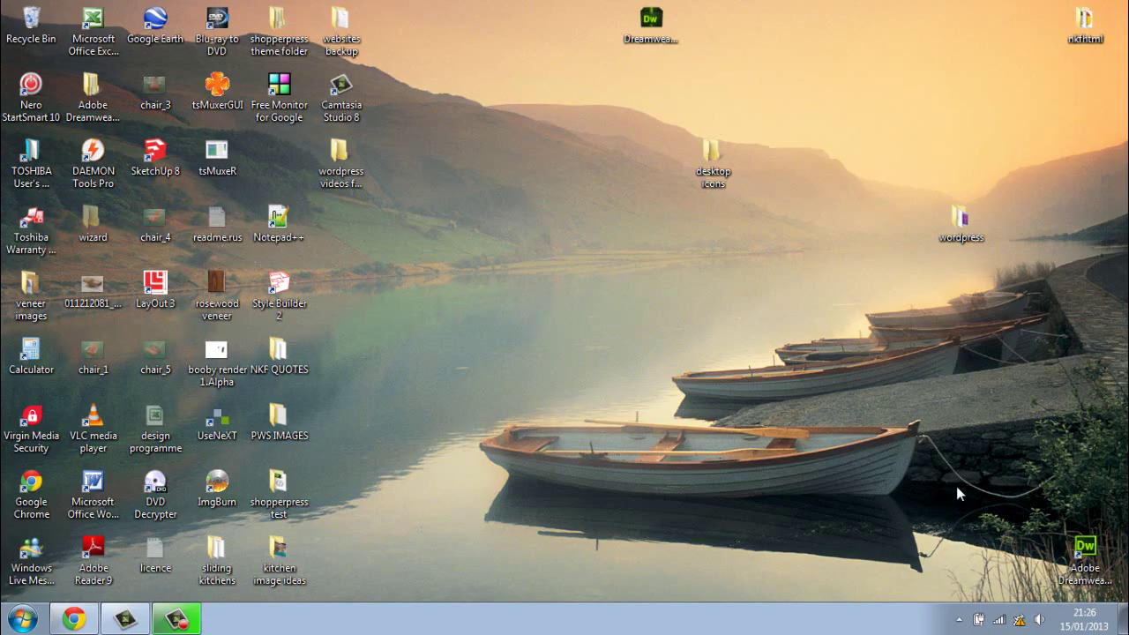
# Step: Put the WampServer local server offline, then back online, from the tray menu
pyautogui.click(960, 620)
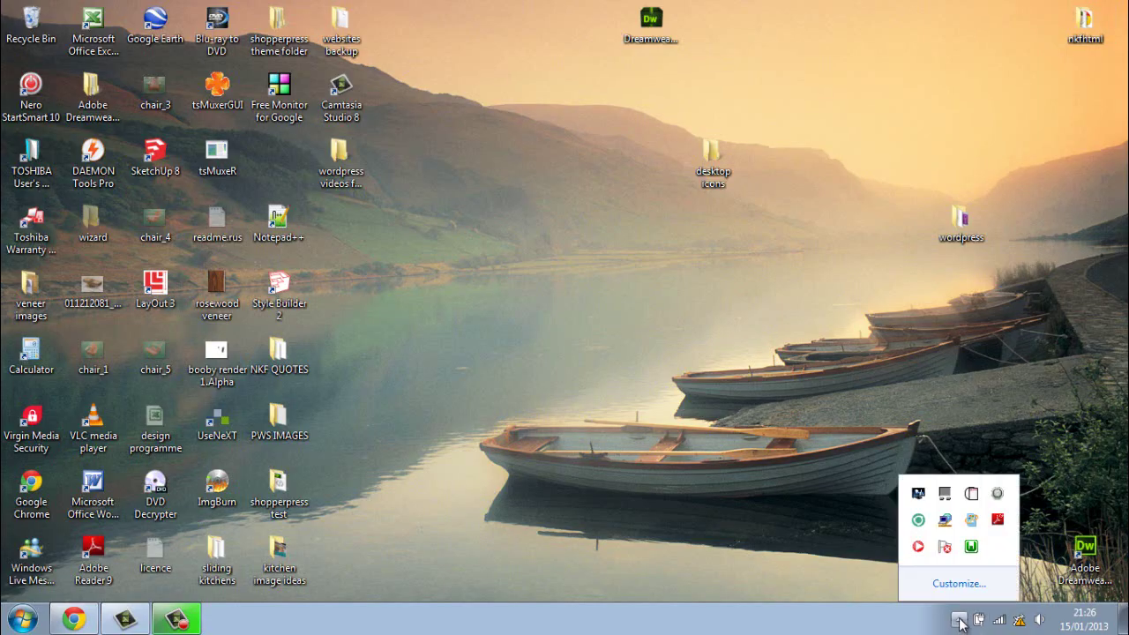
pyautogui.click(971, 548)
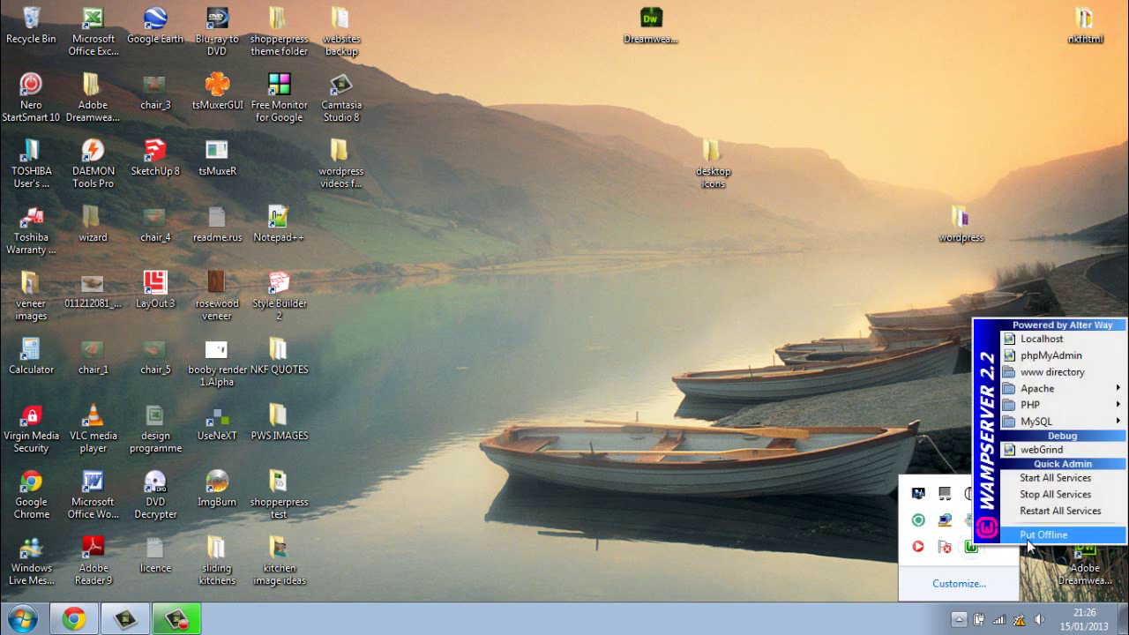
pyautogui.click(1036, 538)
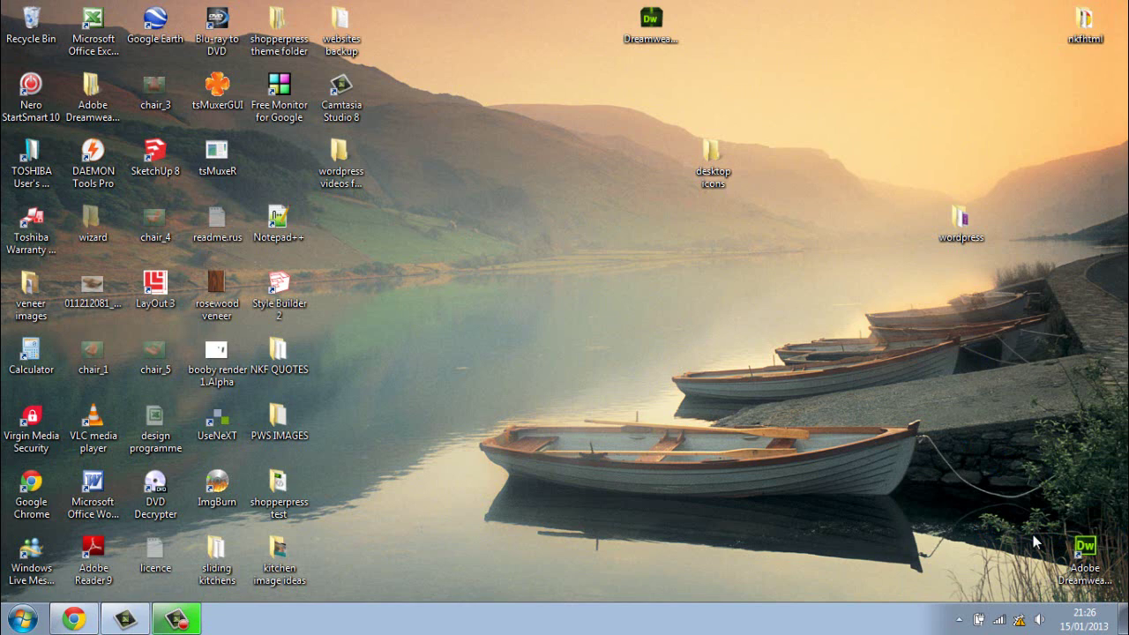
pyautogui.click(959, 620)
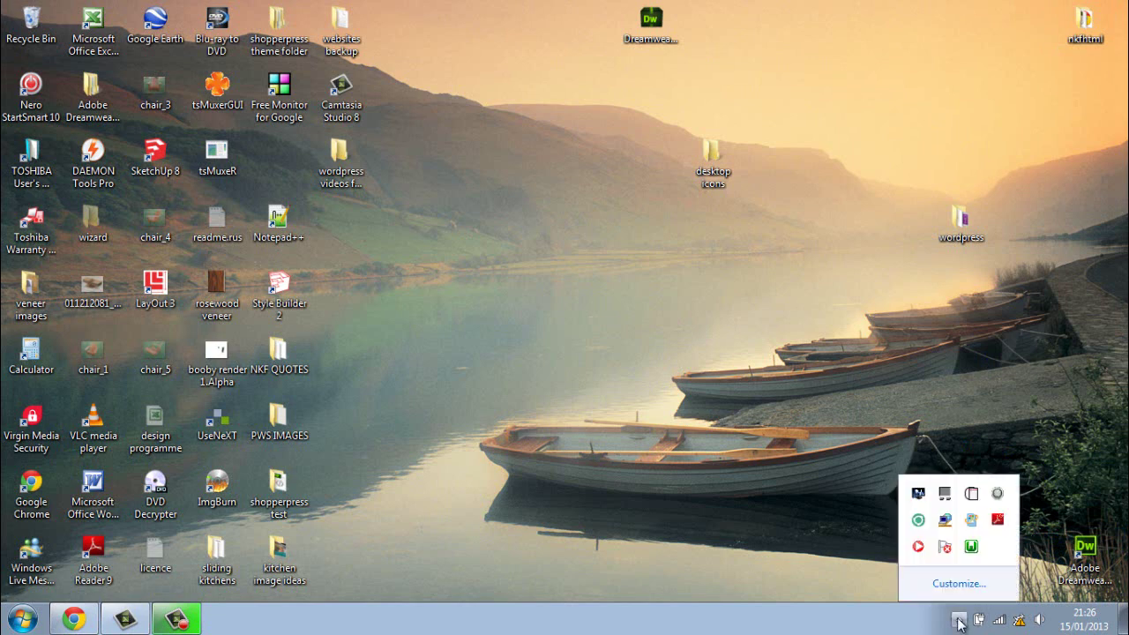
pyautogui.click(972, 547)
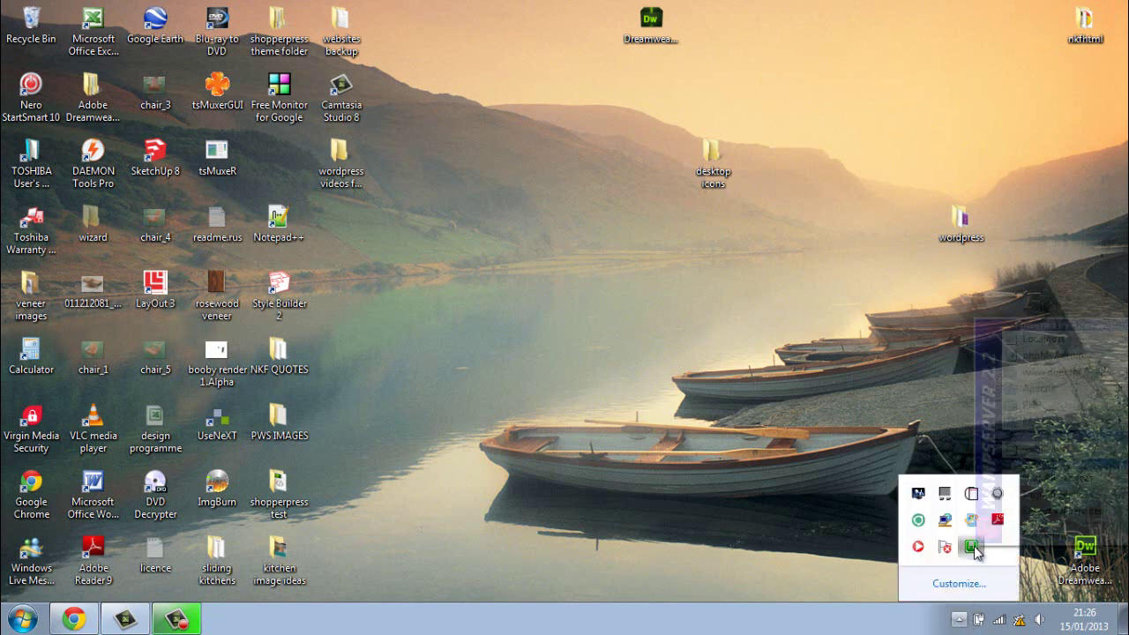
pyautogui.click(1039, 536)
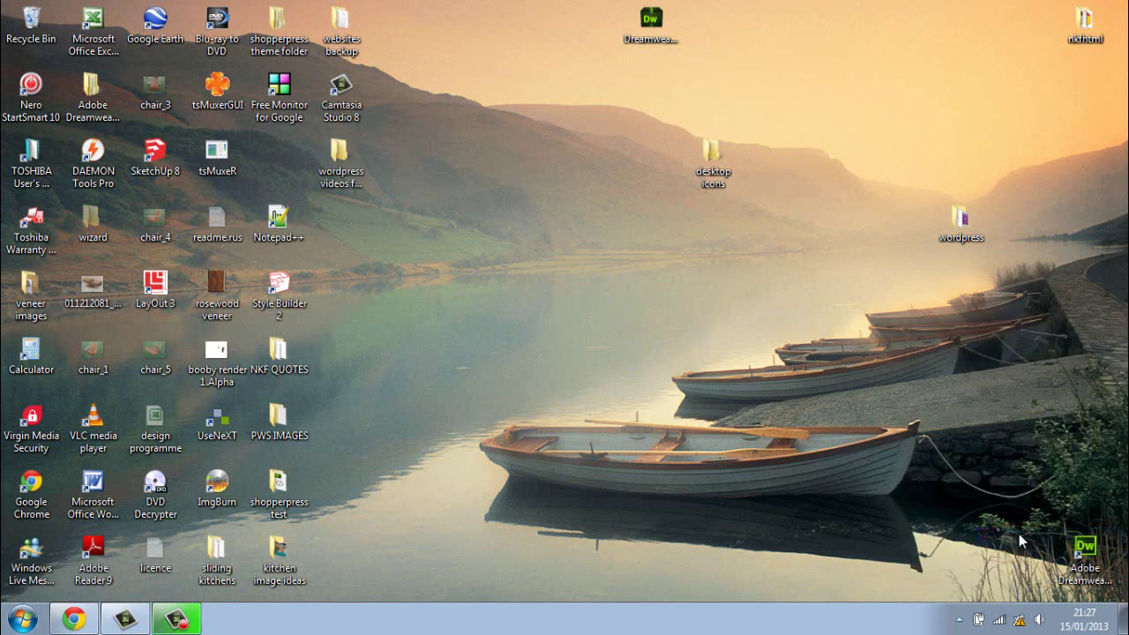
# Step: Restart all WampServer services
pyautogui.click(960, 618)
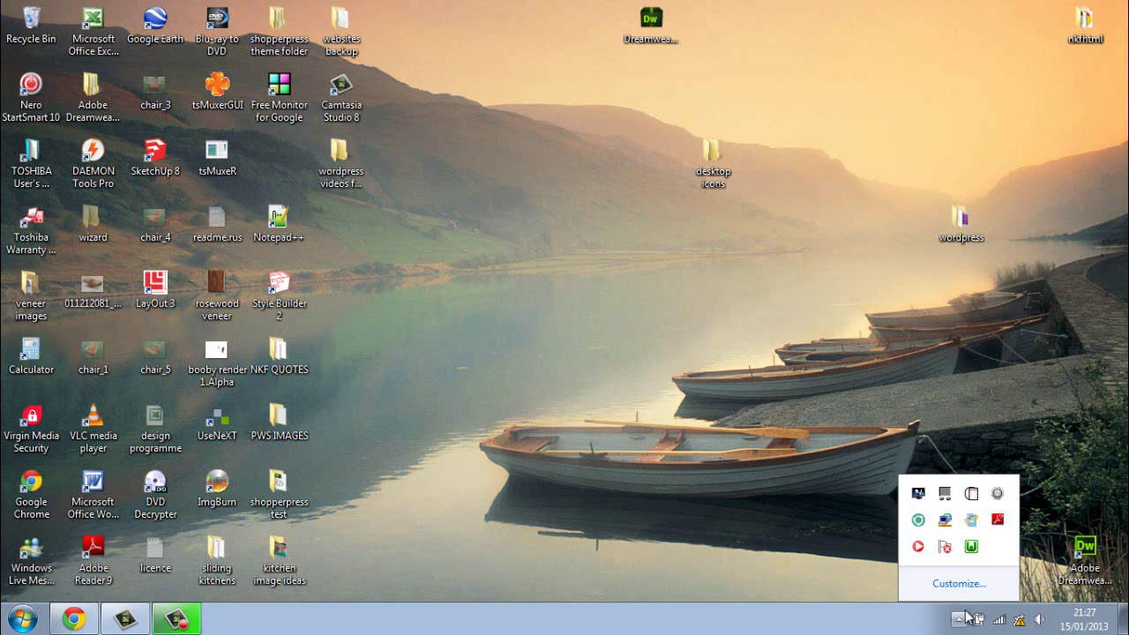
pyautogui.click(971, 547)
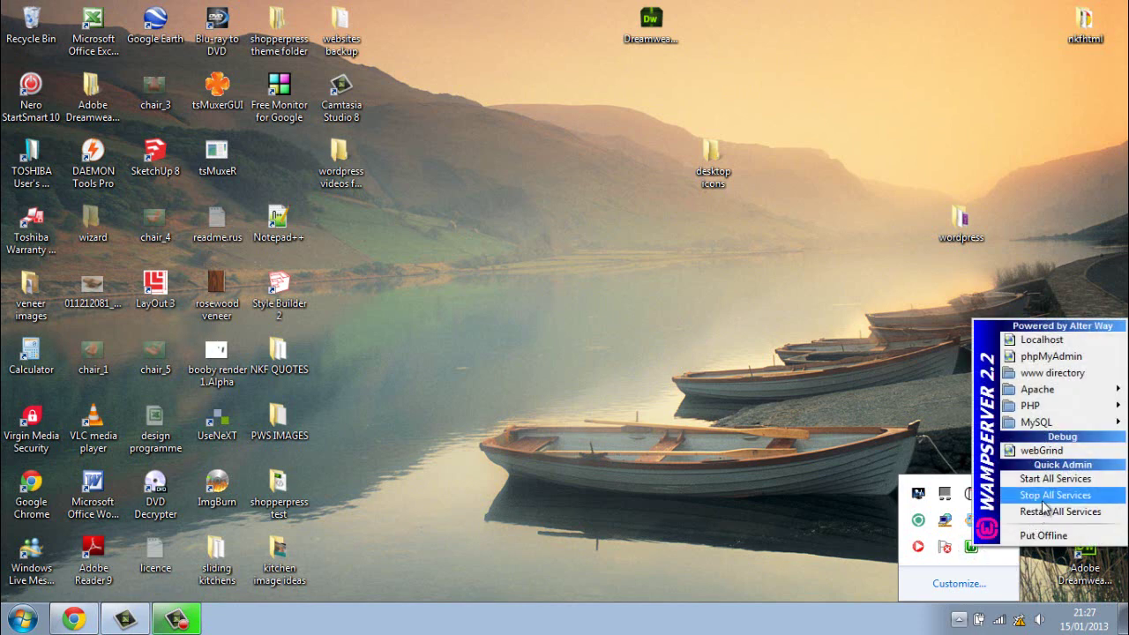
pyautogui.click(1045, 513)
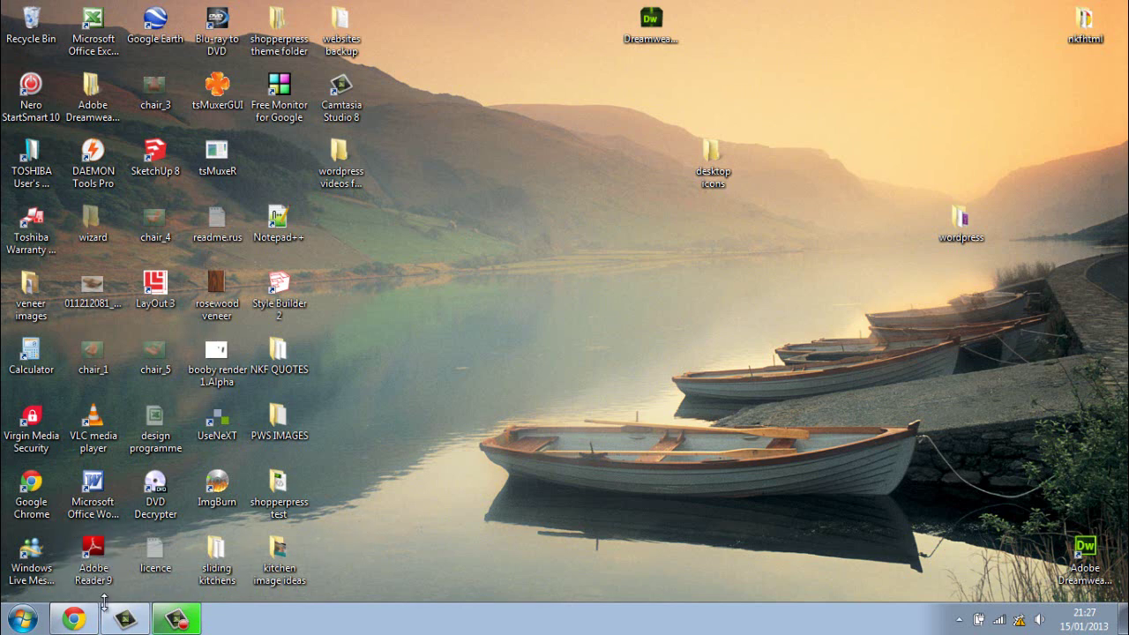
# Step: Reload the Not Found page in Chrome twice, then close the browser
pyautogui.click(78, 621)
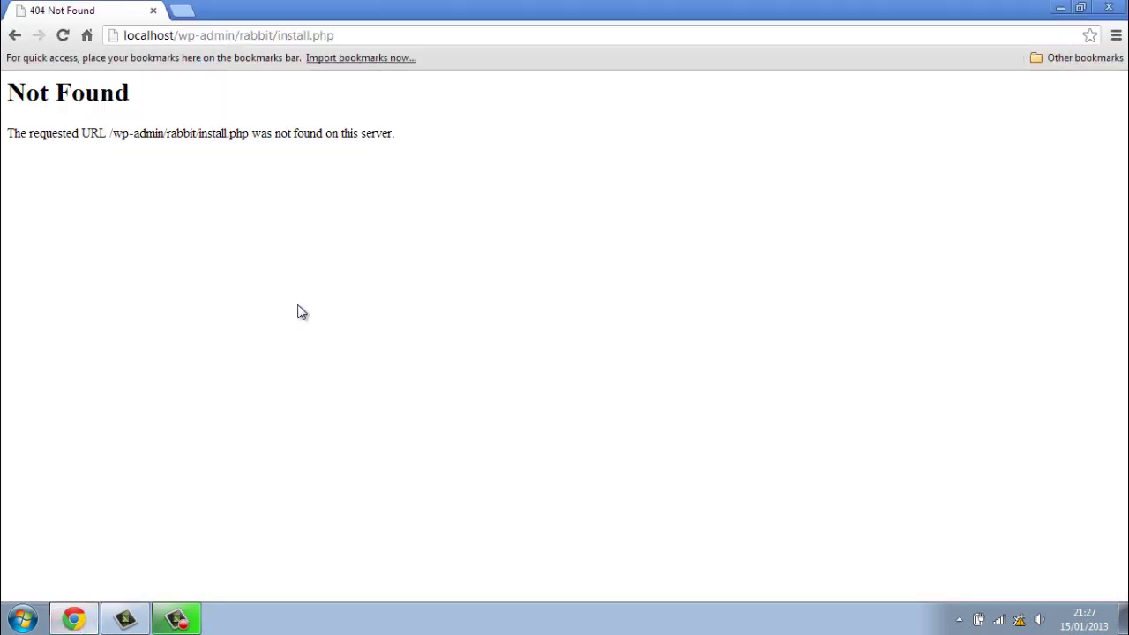
pyautogui.click(68, 41)
pyautogui.click(64, 36)
pyautogui.click(1102, 7)
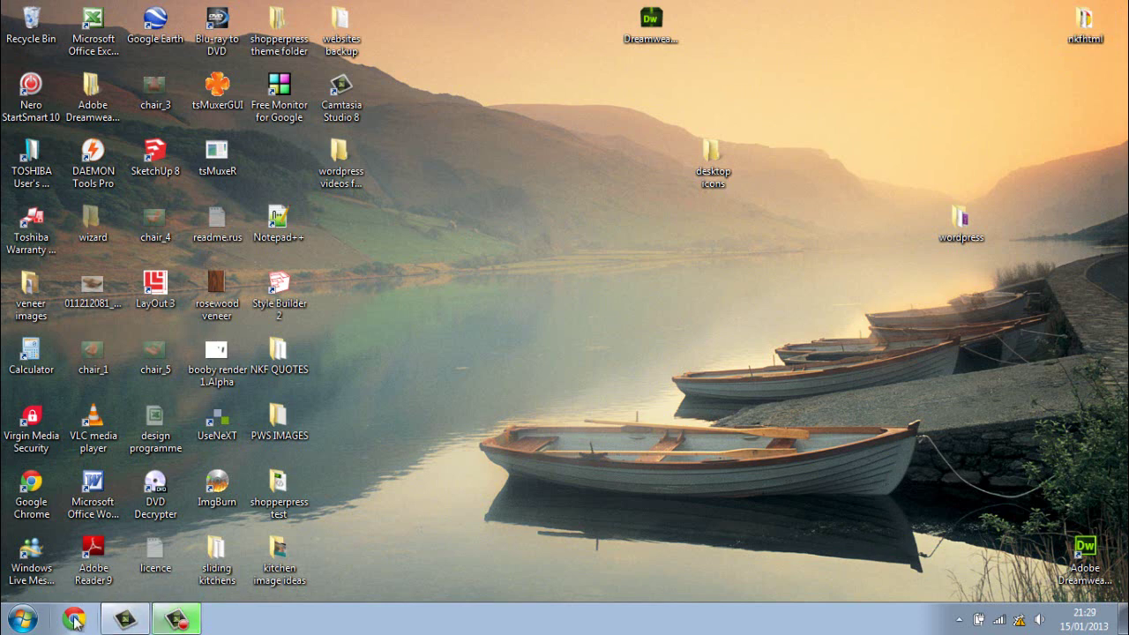
# Step: Load localhost/rabbit/wp-admin/install.php in a fresh Chrome window
pyautogui.click(75, 620)
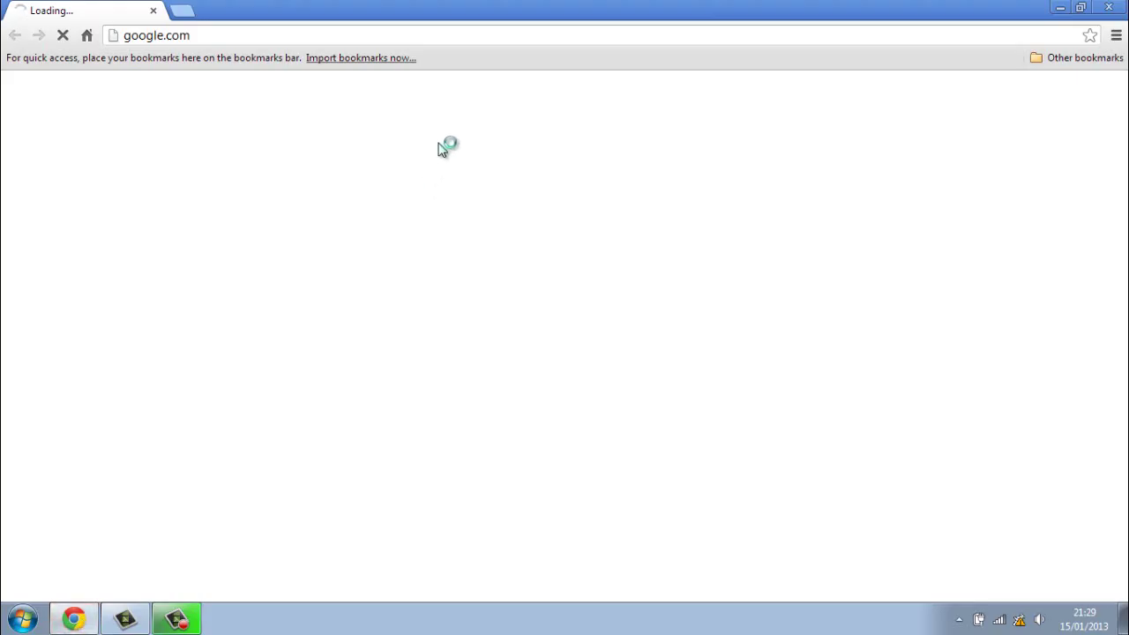
pyautogui.click(183, 35)
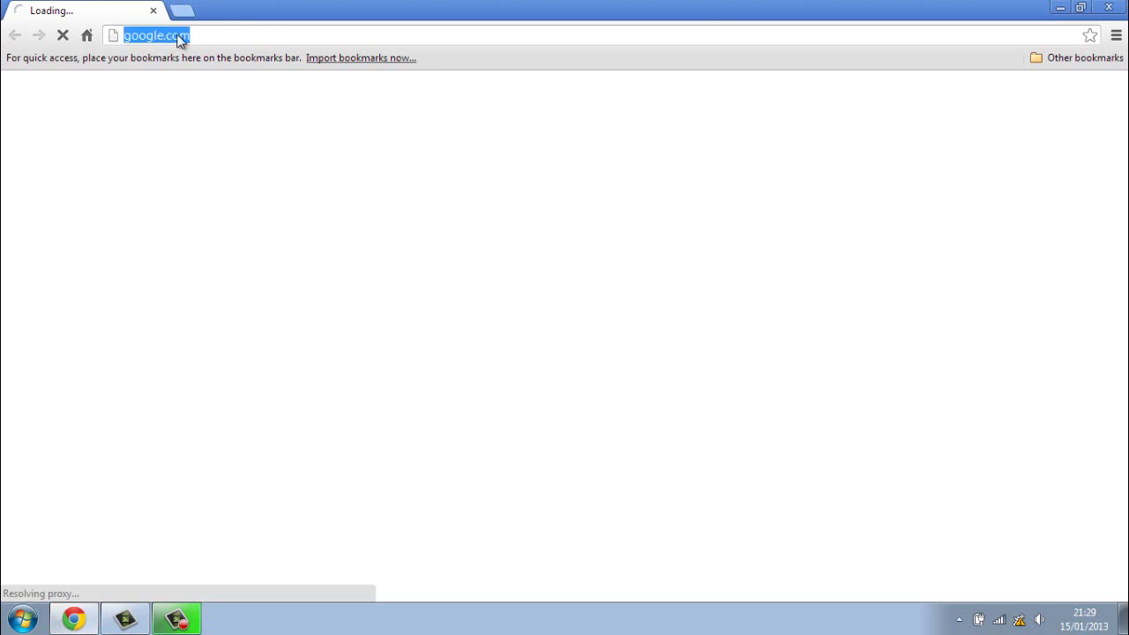
pyautogui.write('local')
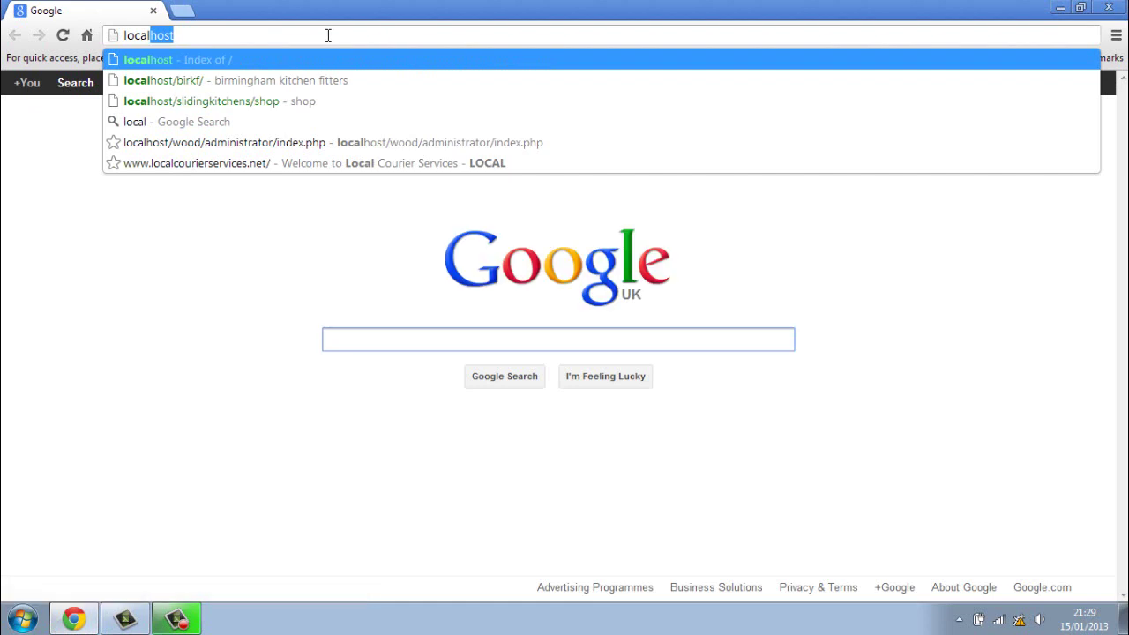
pyautogui.write('/')
pyautogui.press('BackSpace')
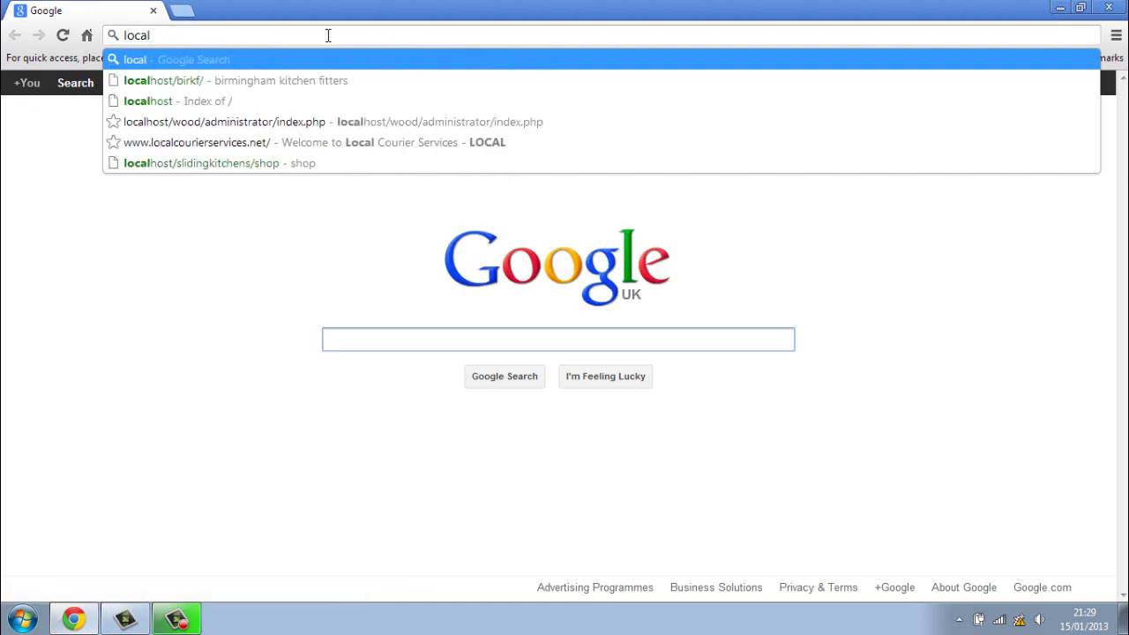
pyautogui.write('host')
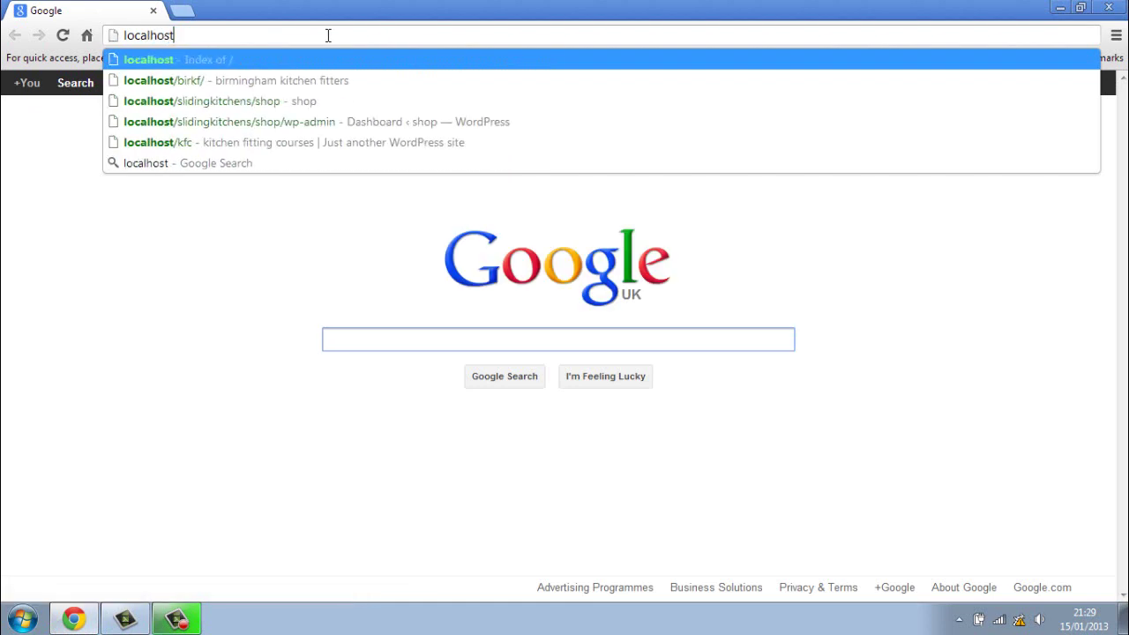
pyautogui.write('/')
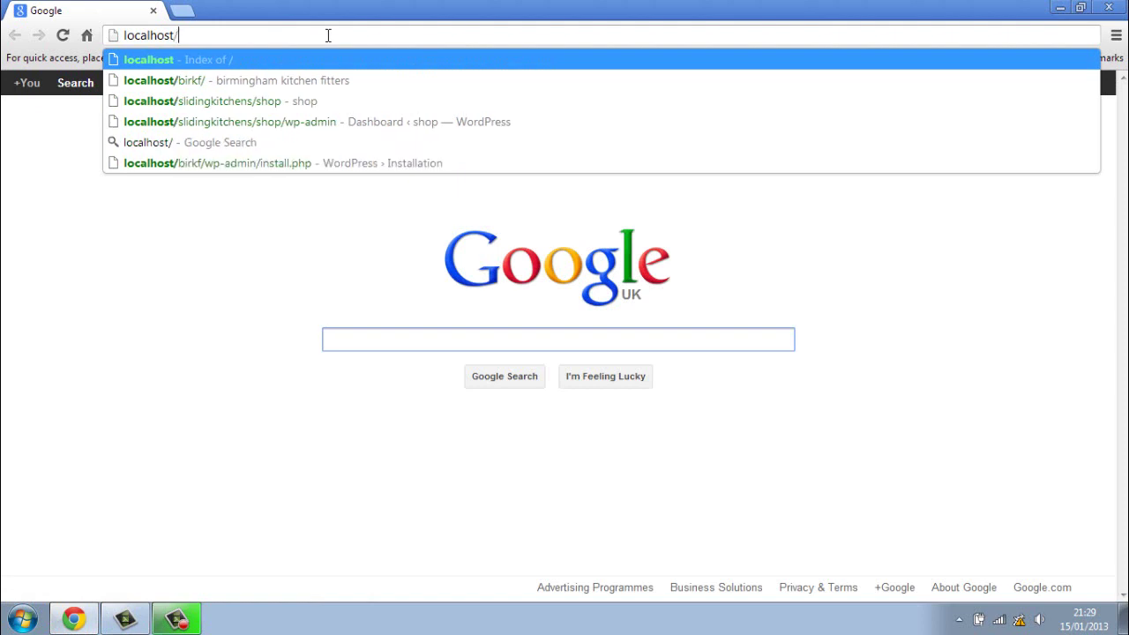
pyautogui.write('rabbi')
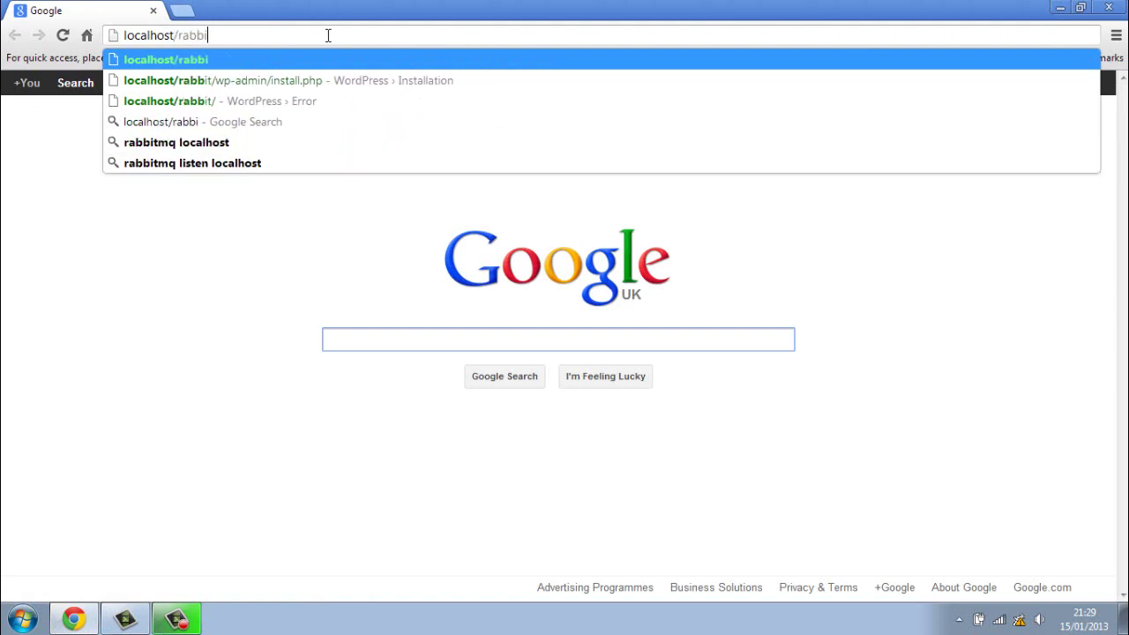
pyautogui.write('t/')
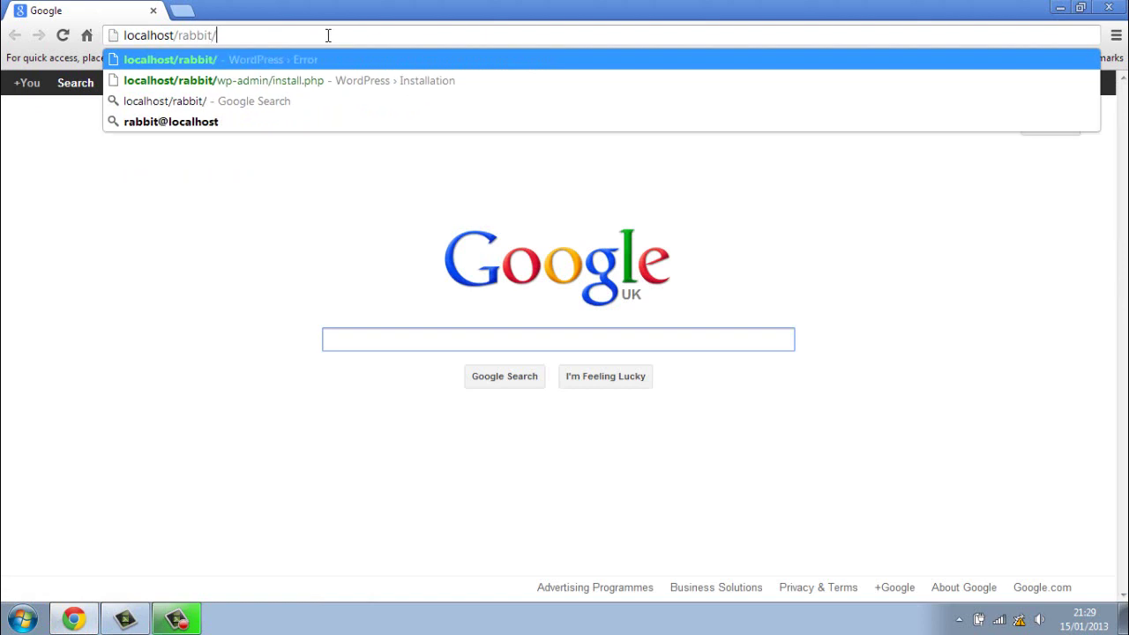
pyautogui.write('wp-a')
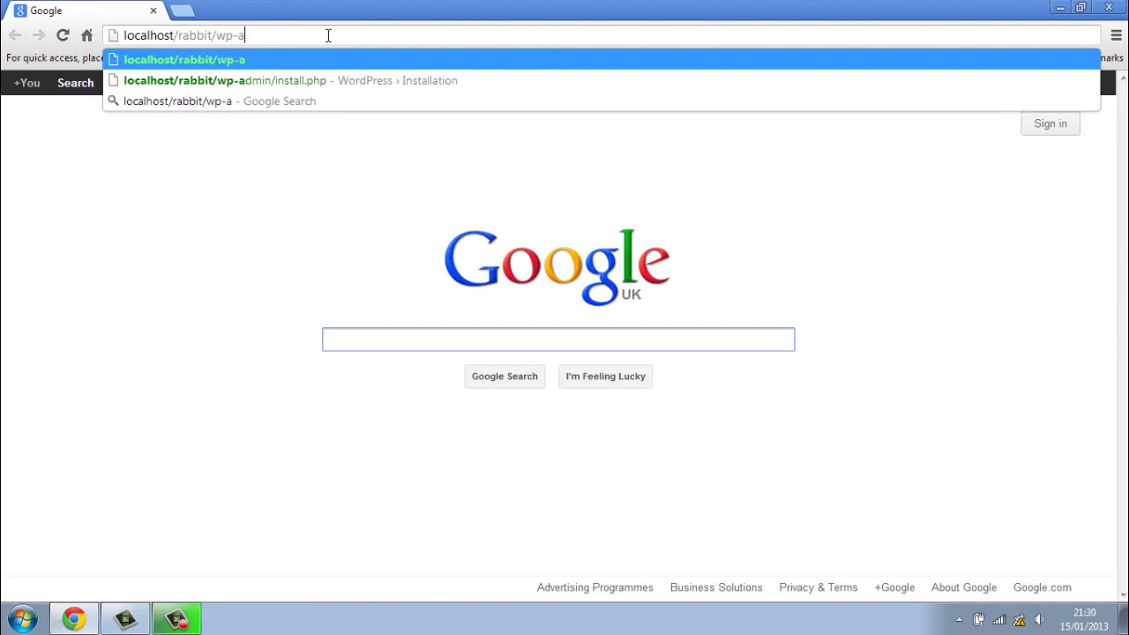
pyautogui.write('dmin')
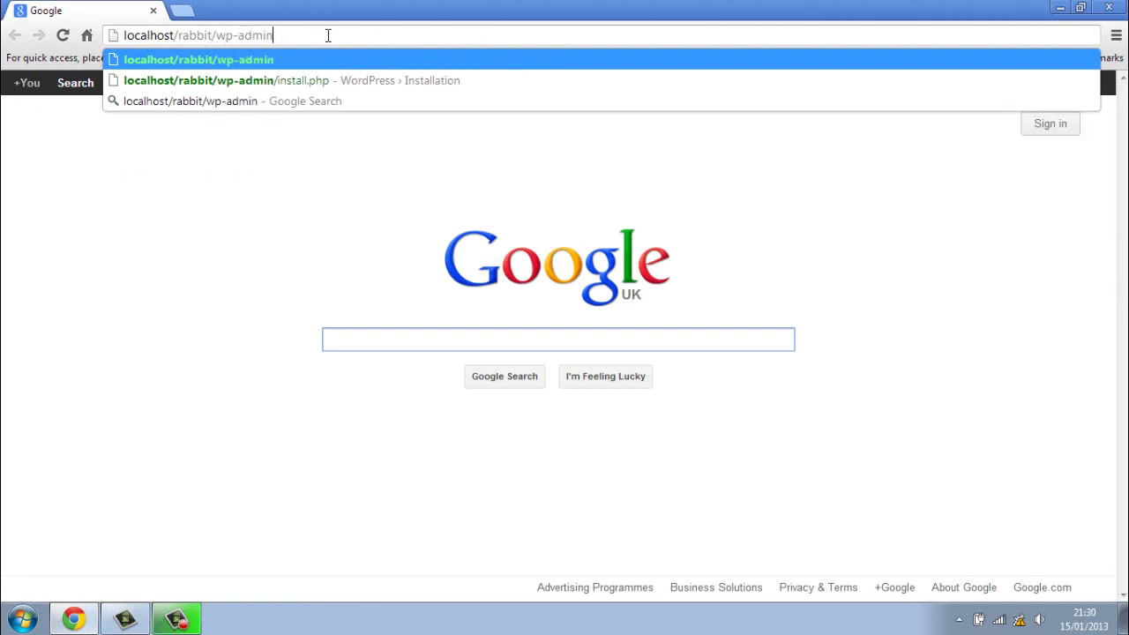
pyautogui.write('/')
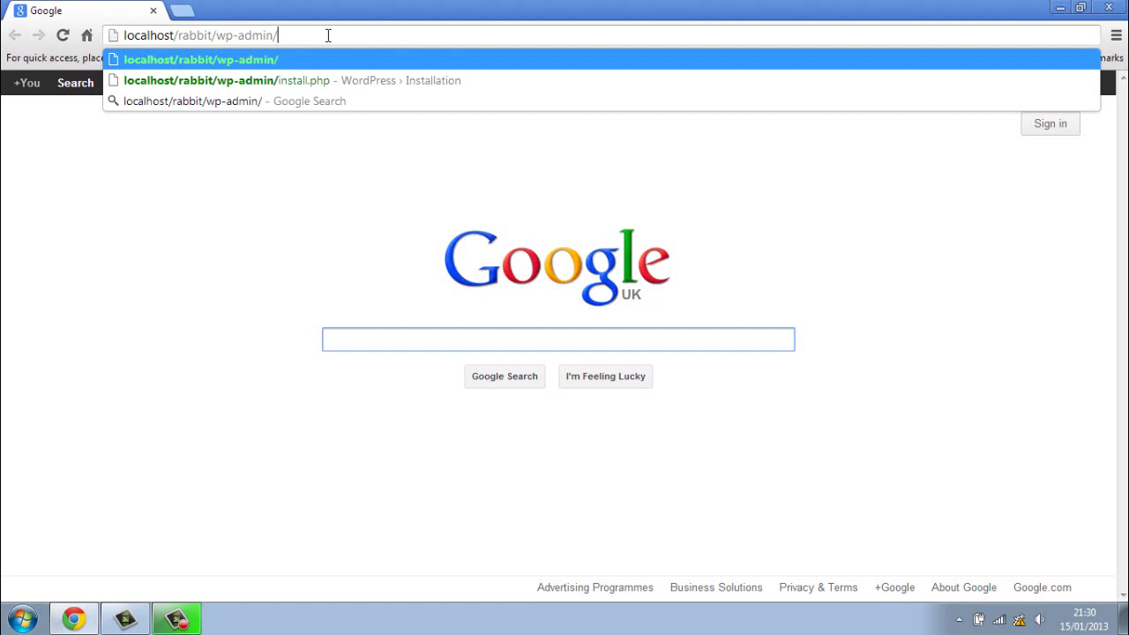
pyautogui.write('inst')
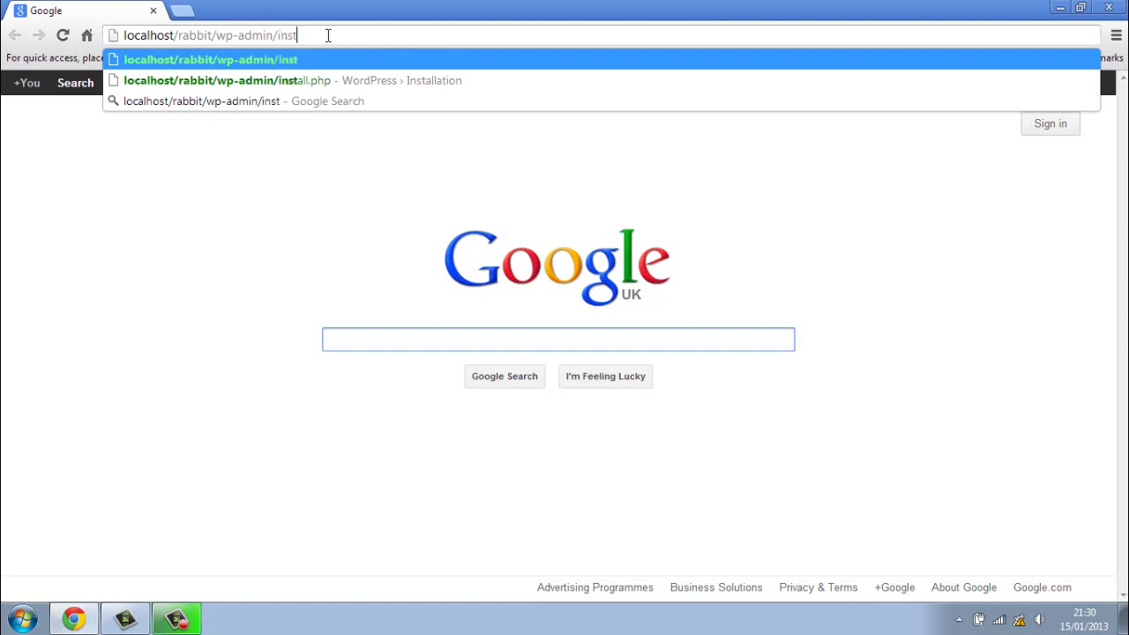
pyautogui.write('all')
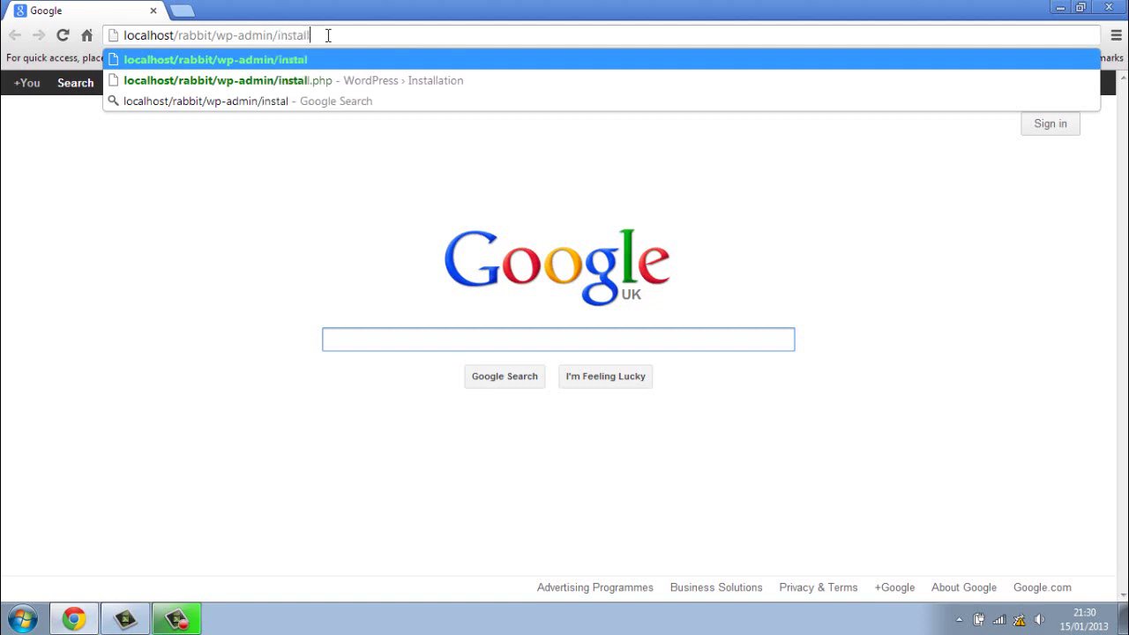
pyautogui.write('.php')
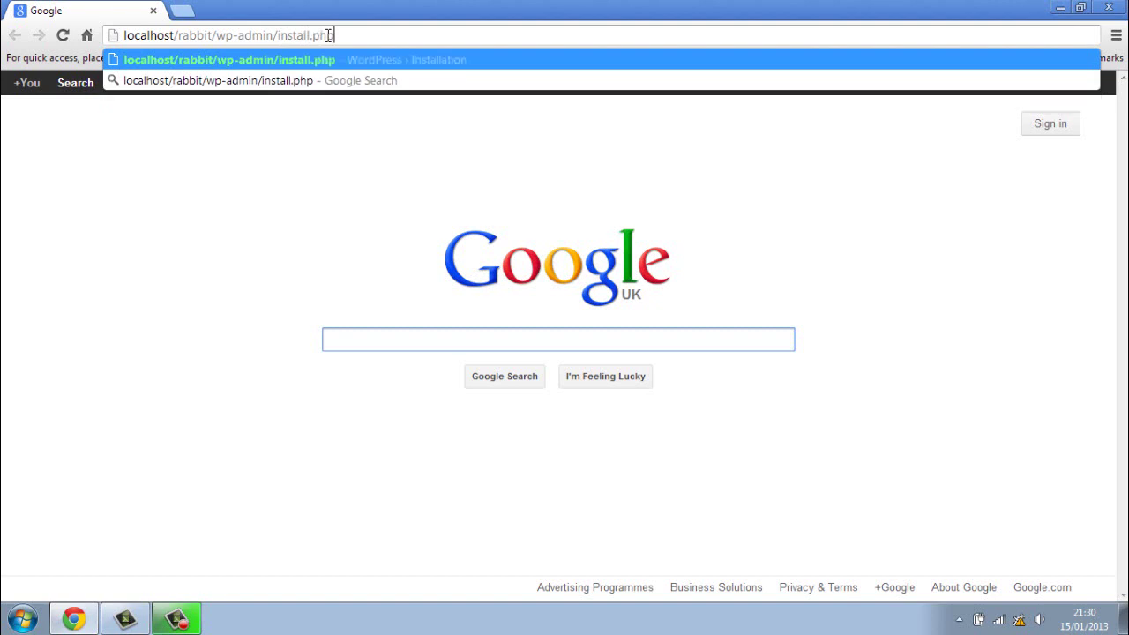
pyautogui.press('Return')
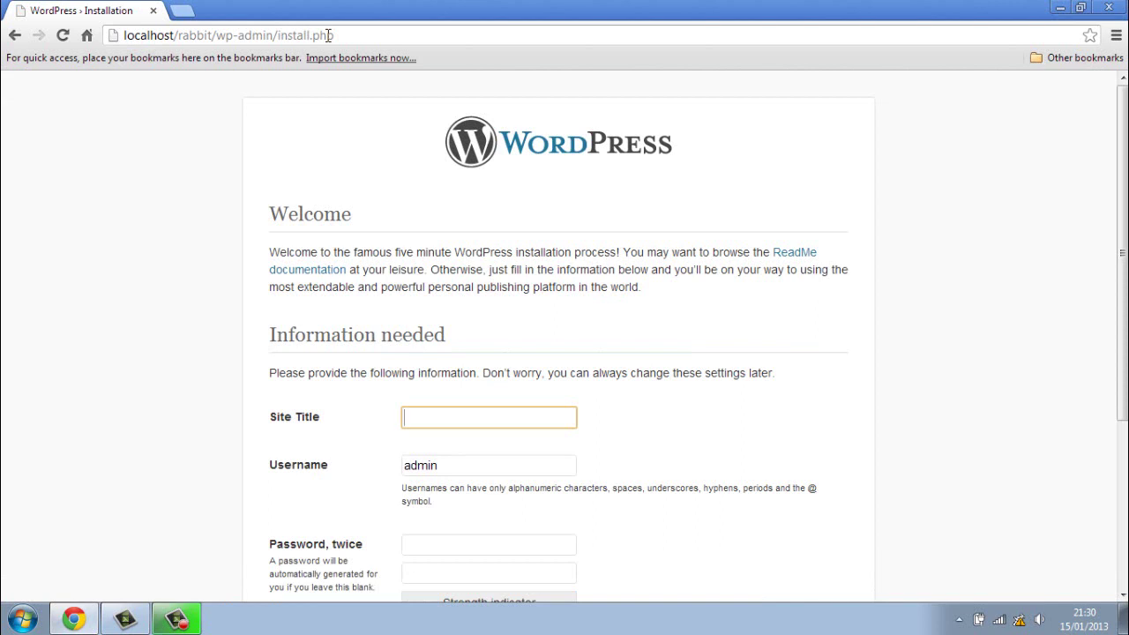
pyautogui.click(891, 314)
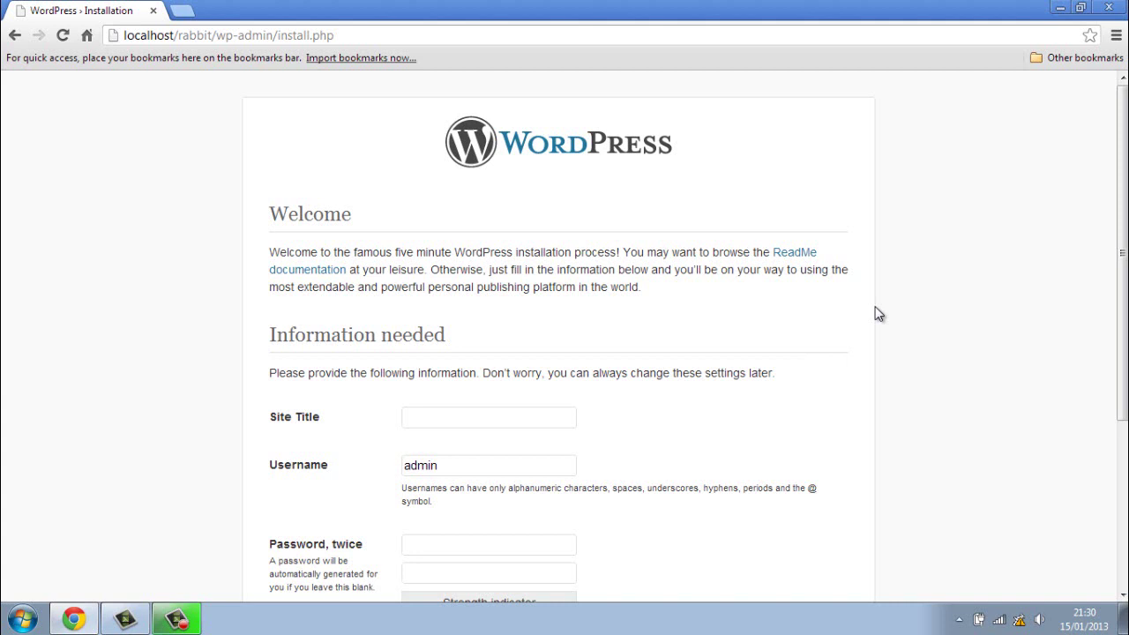
pyautogui.scroll(-2, 878, 314)
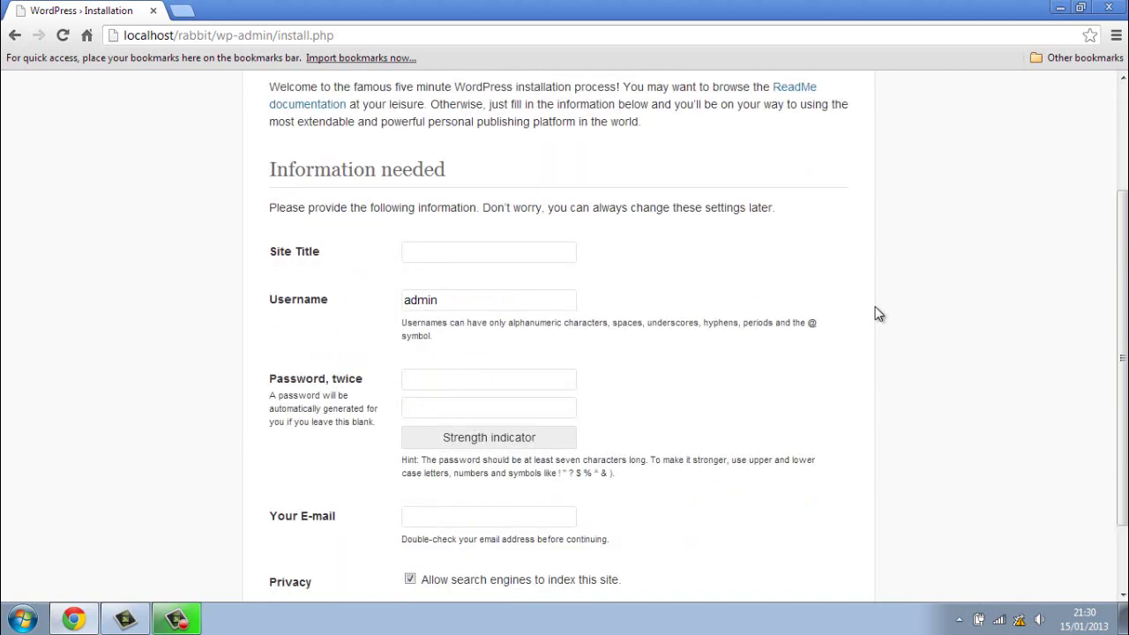
pyautogui.scroll(2, 878, 314)
pyautogui.scroll(-1, 878, 314)
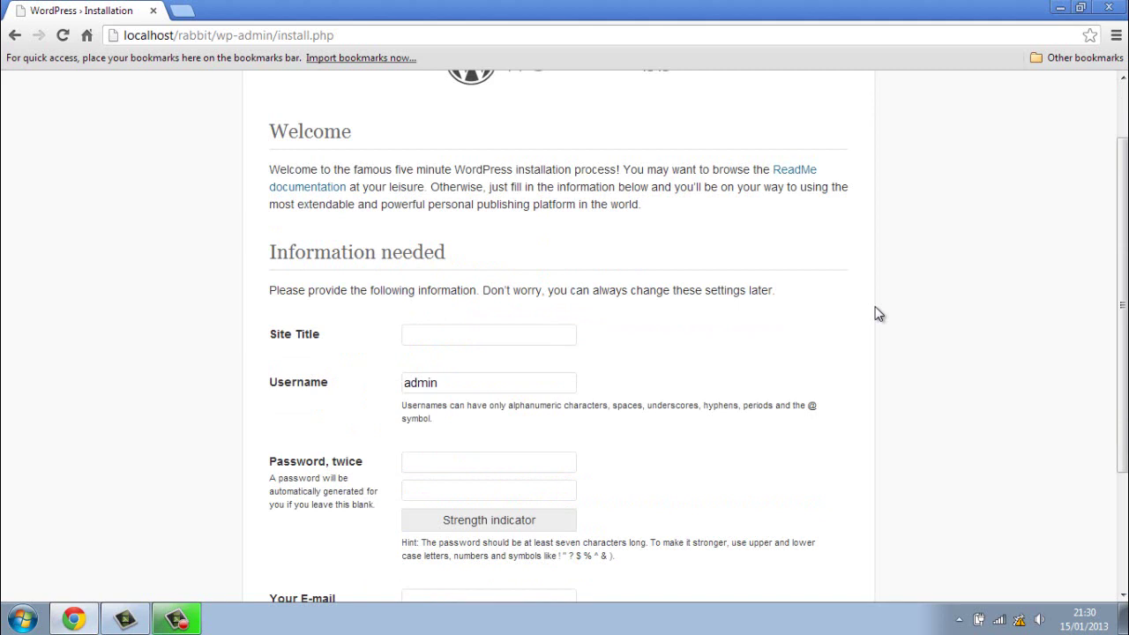
pyautogui.scroll(-1, 877, 314)
pyautogui.scroll(2, 877, 314)
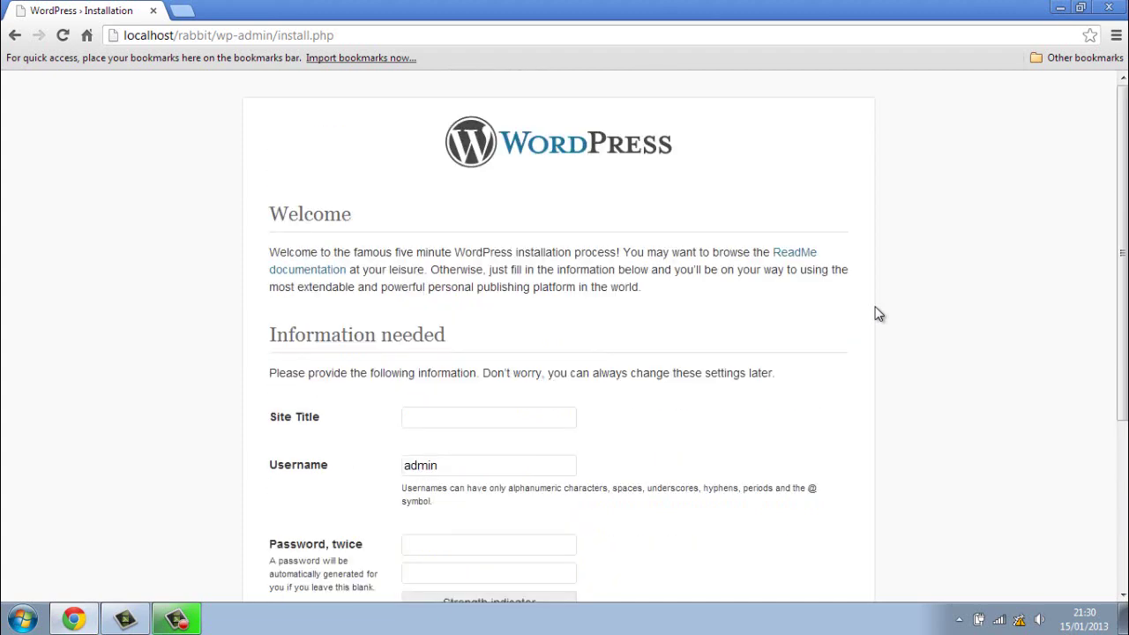
pyautogui.scroll(-2, 878, 314)
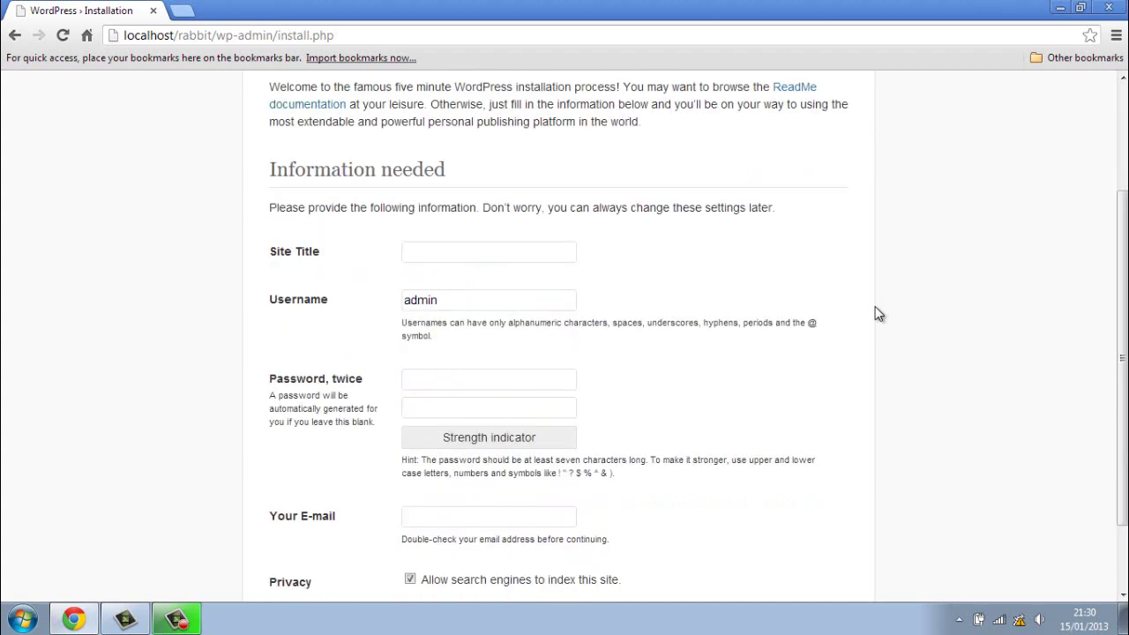
# Step: Enter 'rabbit' as the site title and 'kitchen' as the admin username
pyautogui.click(506, 254)
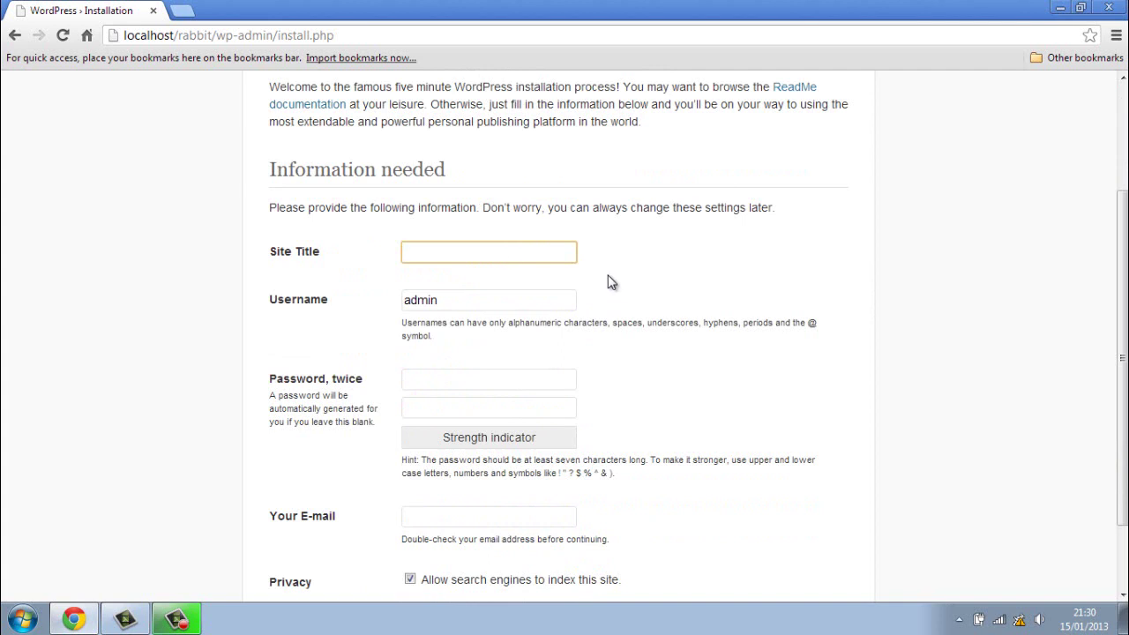
pyautogui.write('rabbit')
pyautogui.click(668, 255)
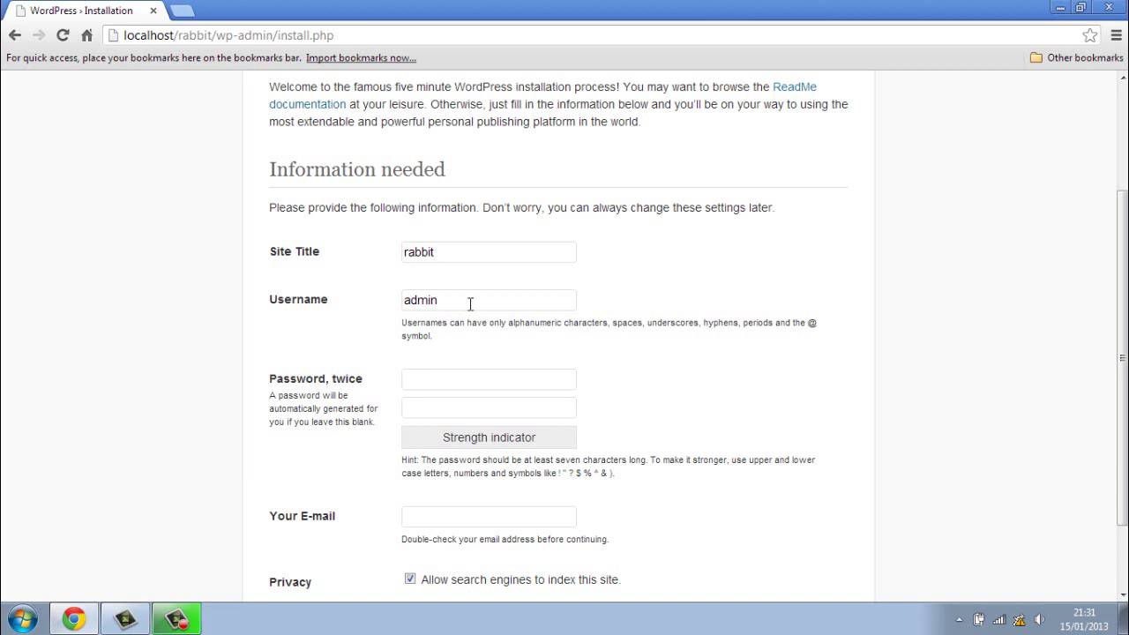
pyautogui.moveTo(471, 303); pyautogui.dragTo(397, 302)
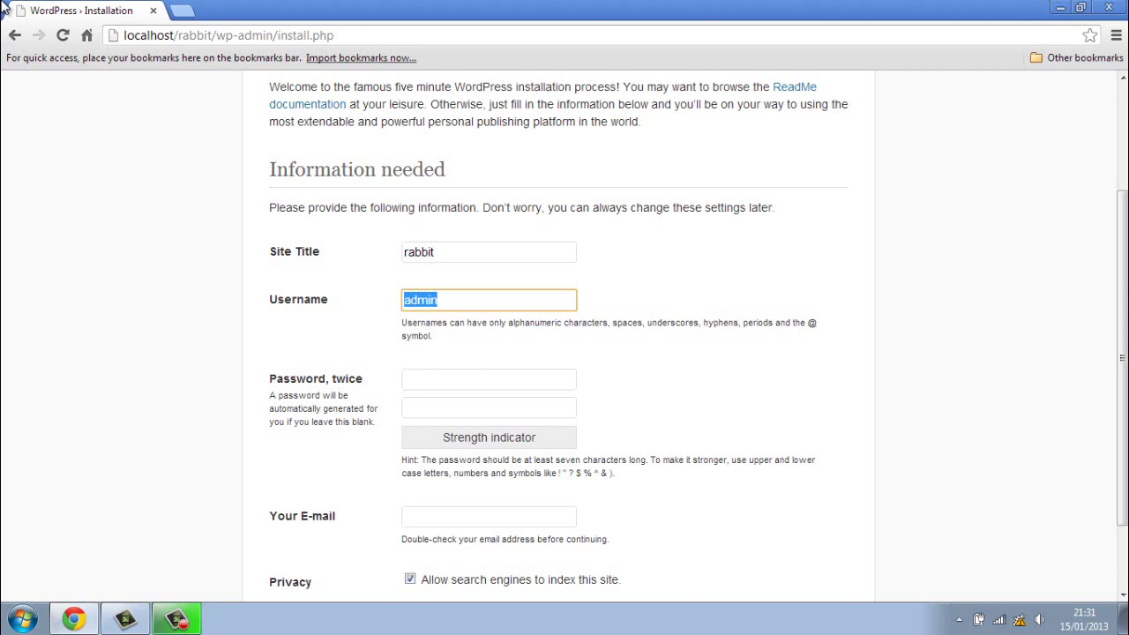
pyautogui.write('kitchen')
# Step: Enter and confirm the admin password, choose the suggested e-mail, and install WordPress
pyautogui.click(428, 378)
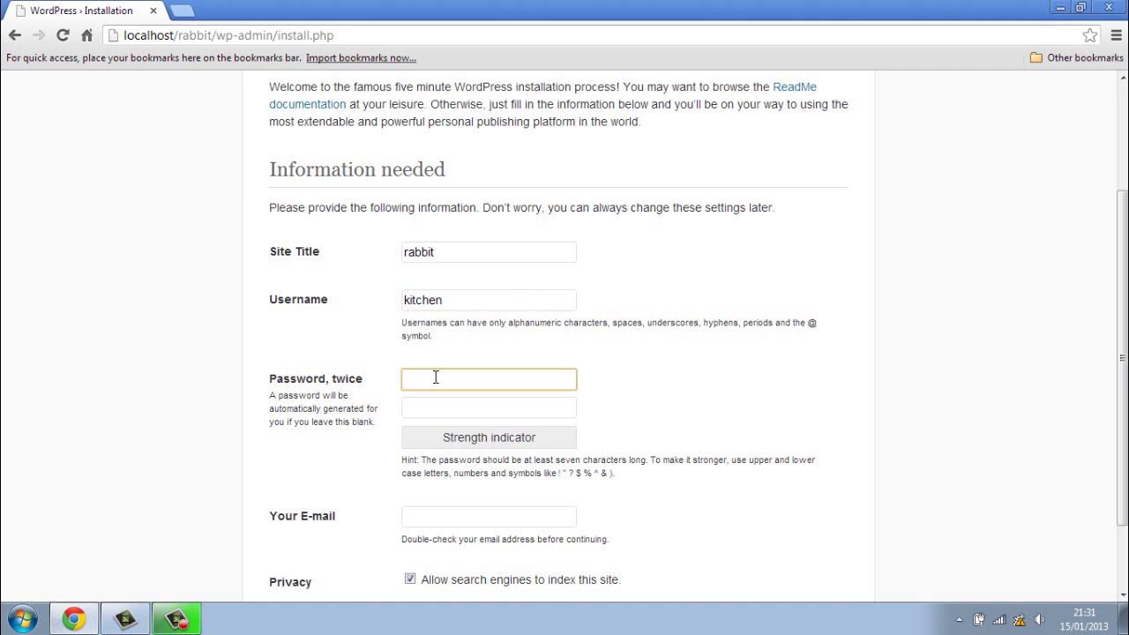
pyautogui.write('•••••••')
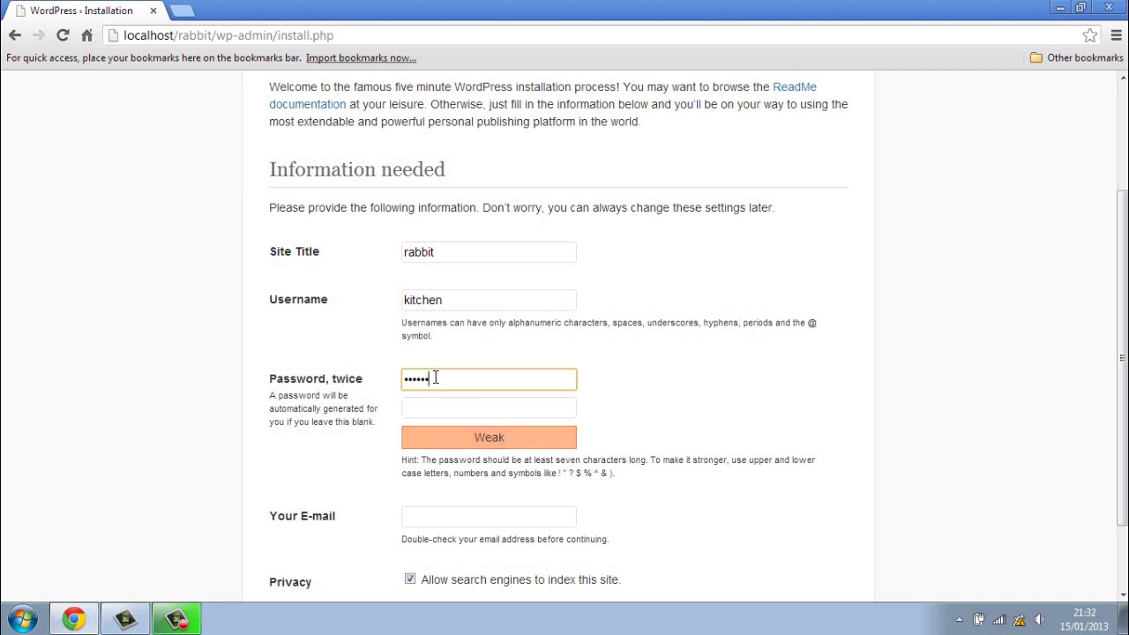
pyautogui.click(432, 404)
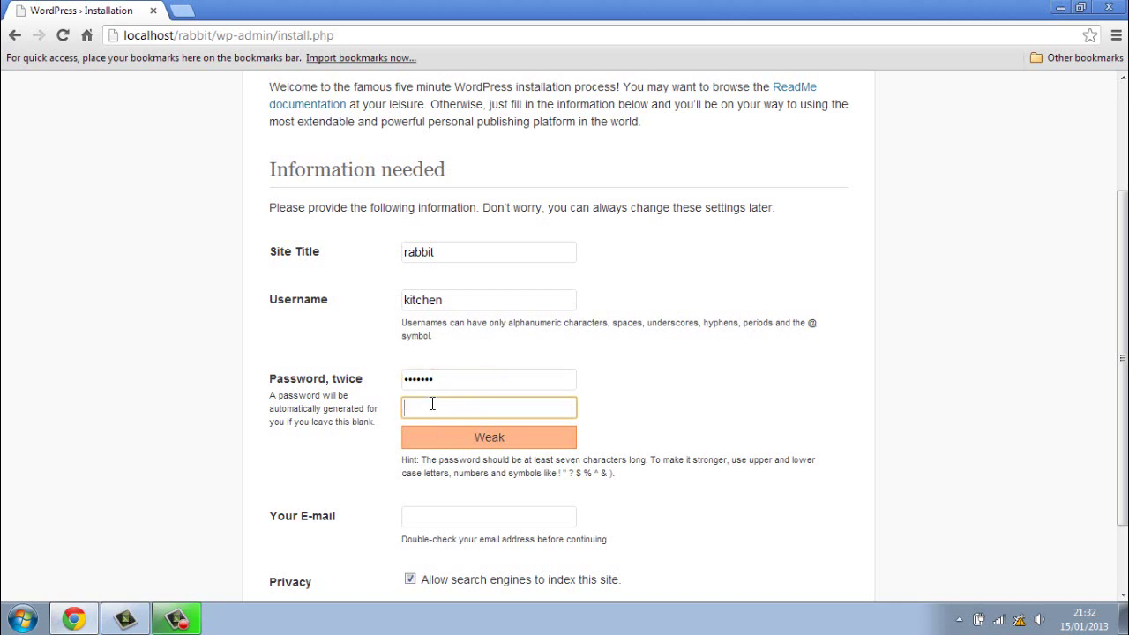
pyautogui.write('•••••••')
pyautogui.scroll(-2, 432, 405)
pyautogui.click(435, 434)
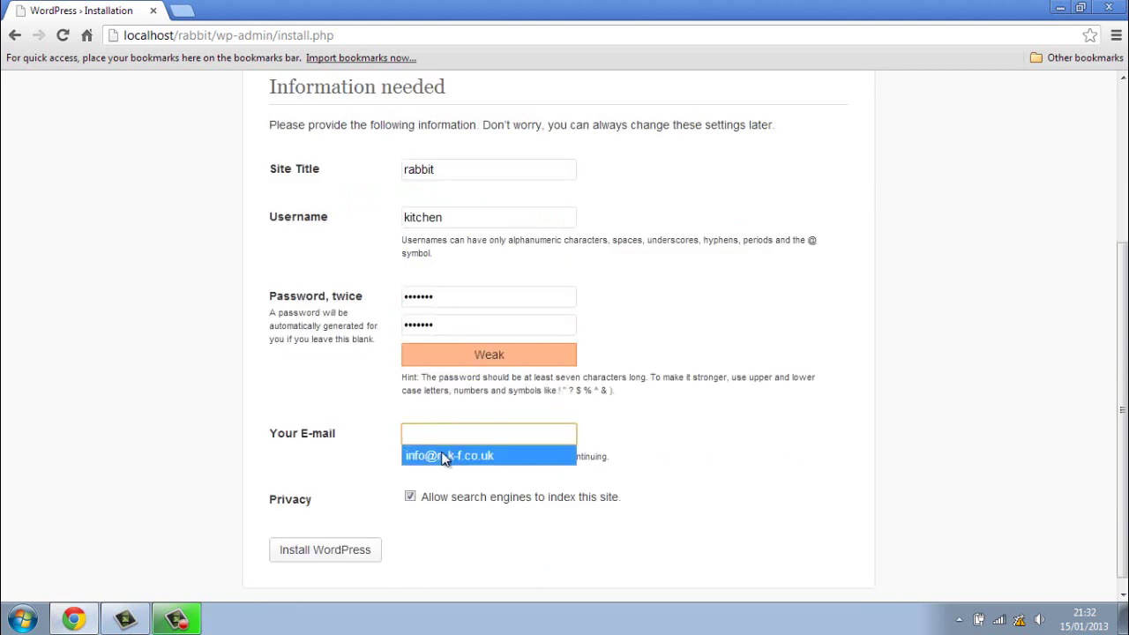
pyautogui.click(446, 456)
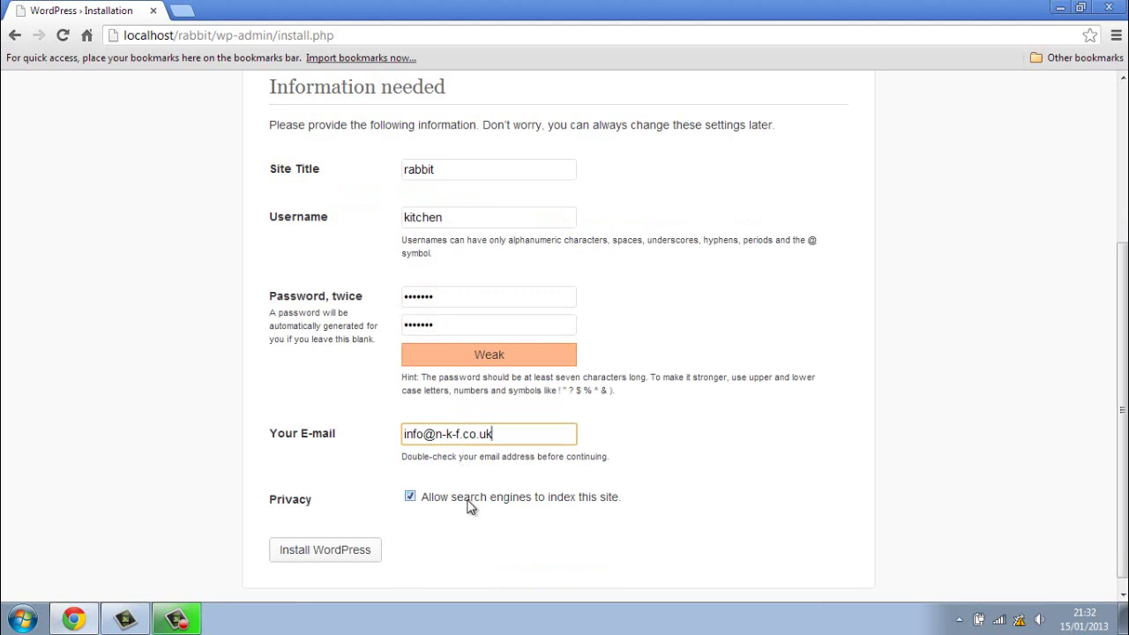
pyautogui.scroll(-1, 470, 505)
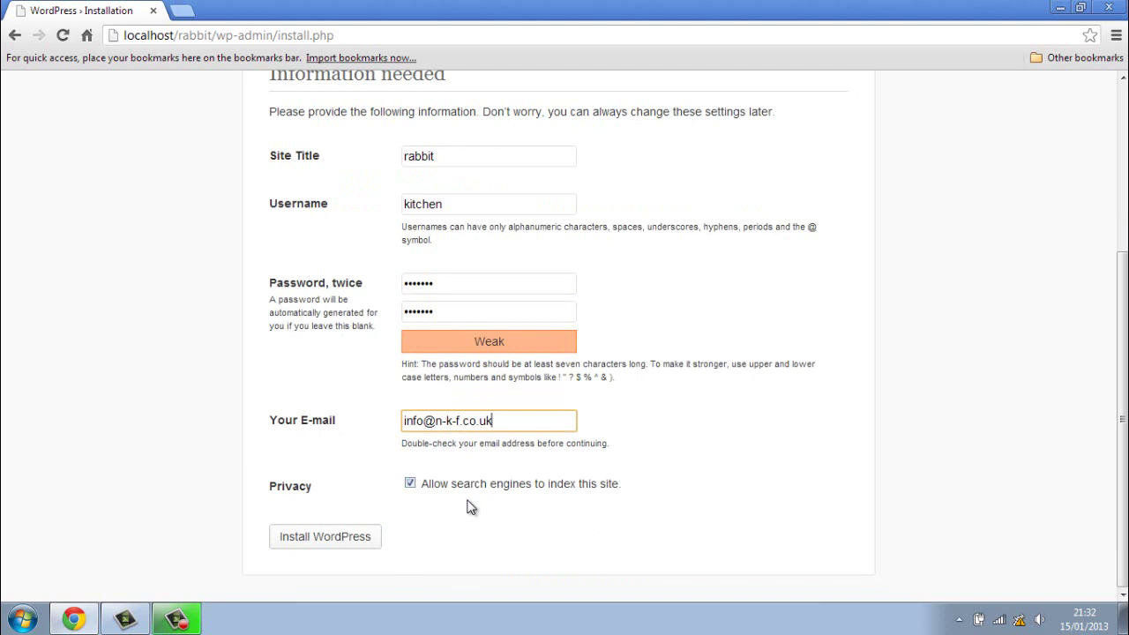
pyautogui.click(367, 539)
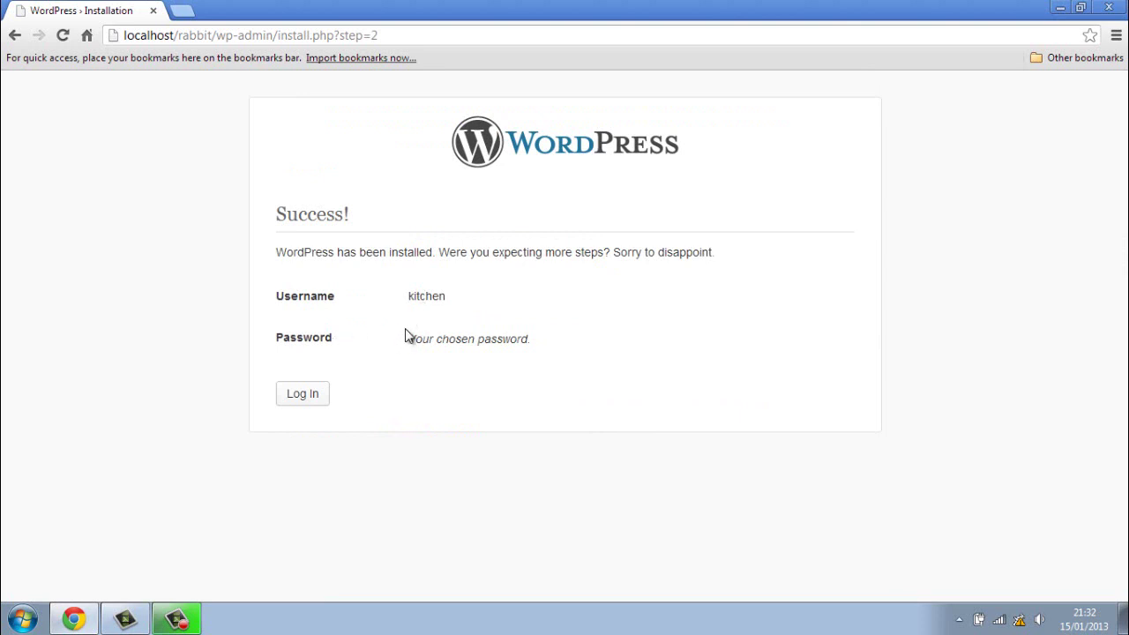
# Step: Log in at wp-login.php as 'kitchen' with the new admin password
pyautogui.click(322, 402)
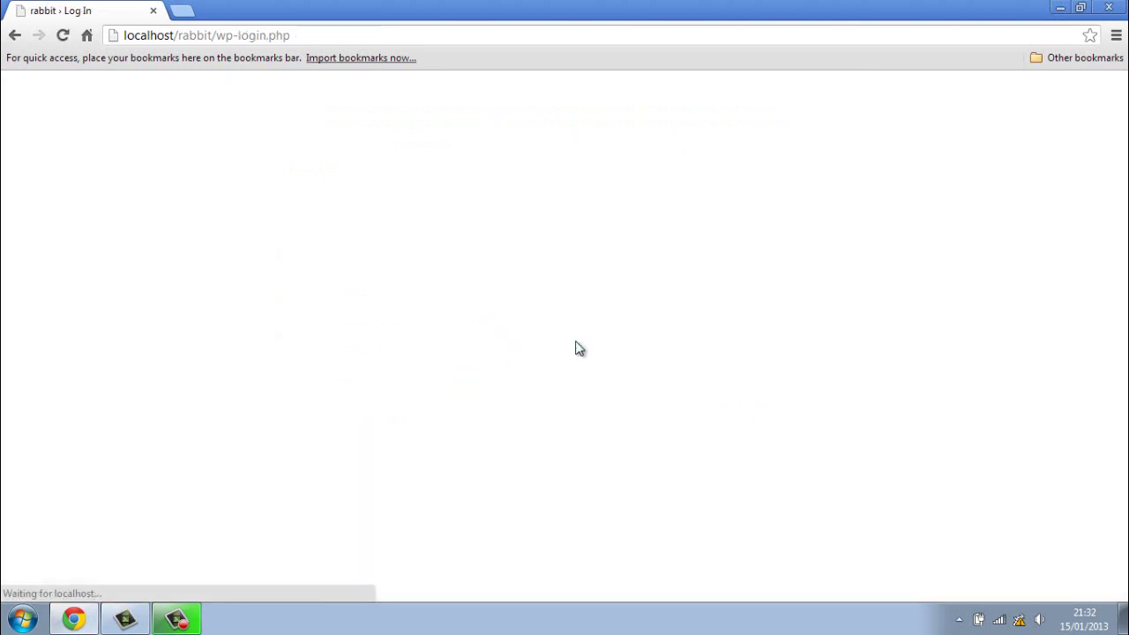
pyautogui.click(562, 284)
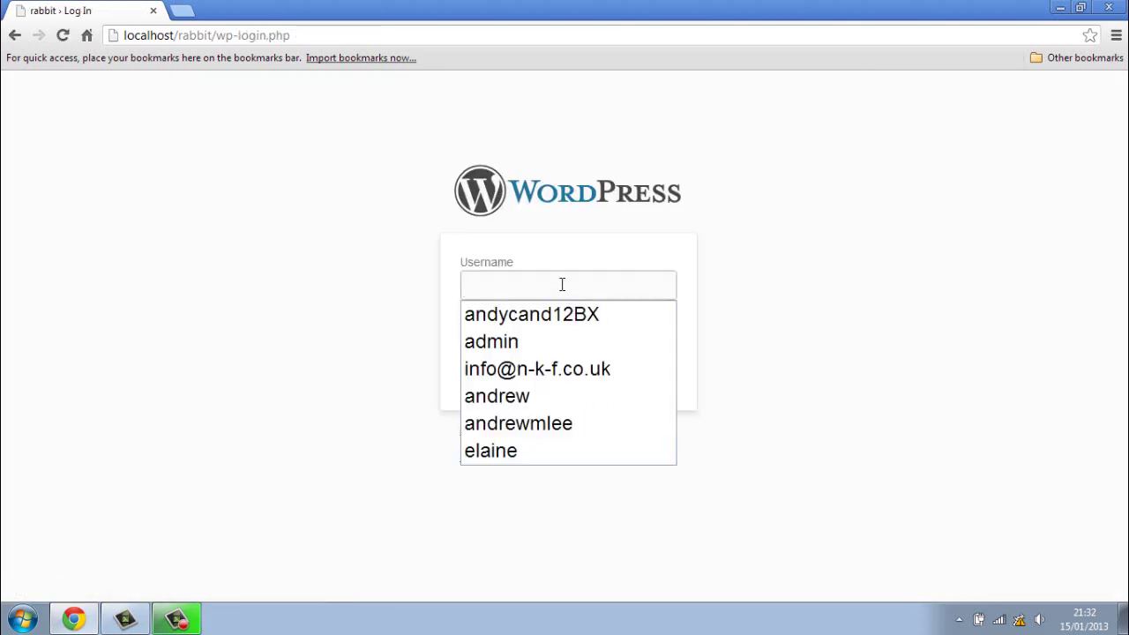
pyautogui.write('kitchen')
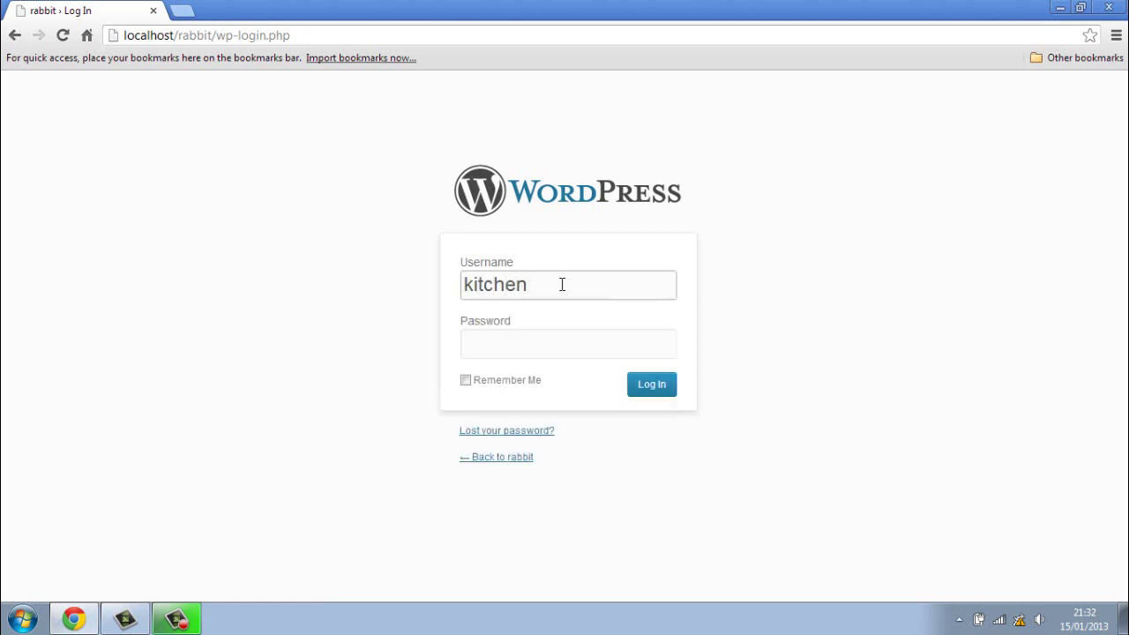
pyautogui.click(543, 347)
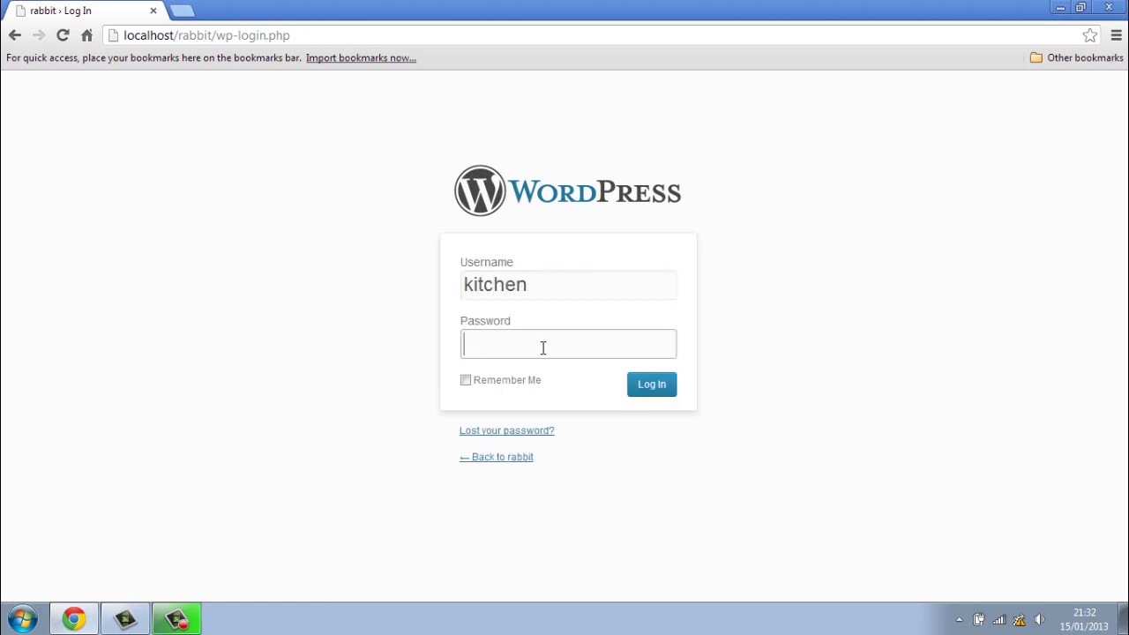
pyautogui.write('•••••••')
pyautogui.click(650, 389)
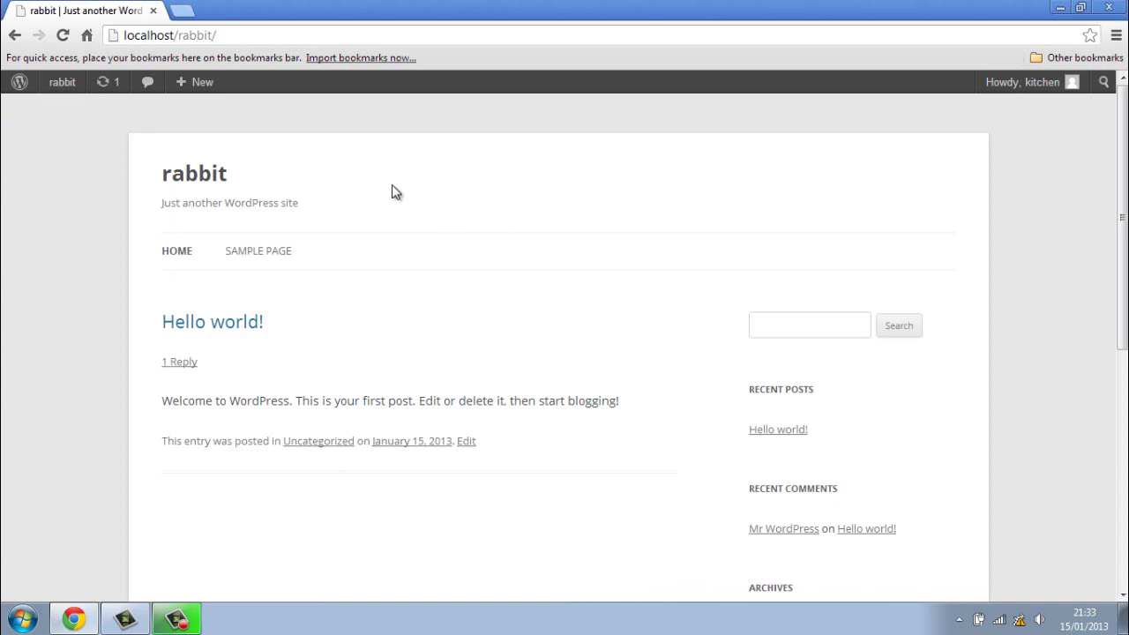
# Step: Go to the Dashboard, then Settings > Permalinks
pyautogui.moveTo(58, 93)
pyautogui.click(66, 111)
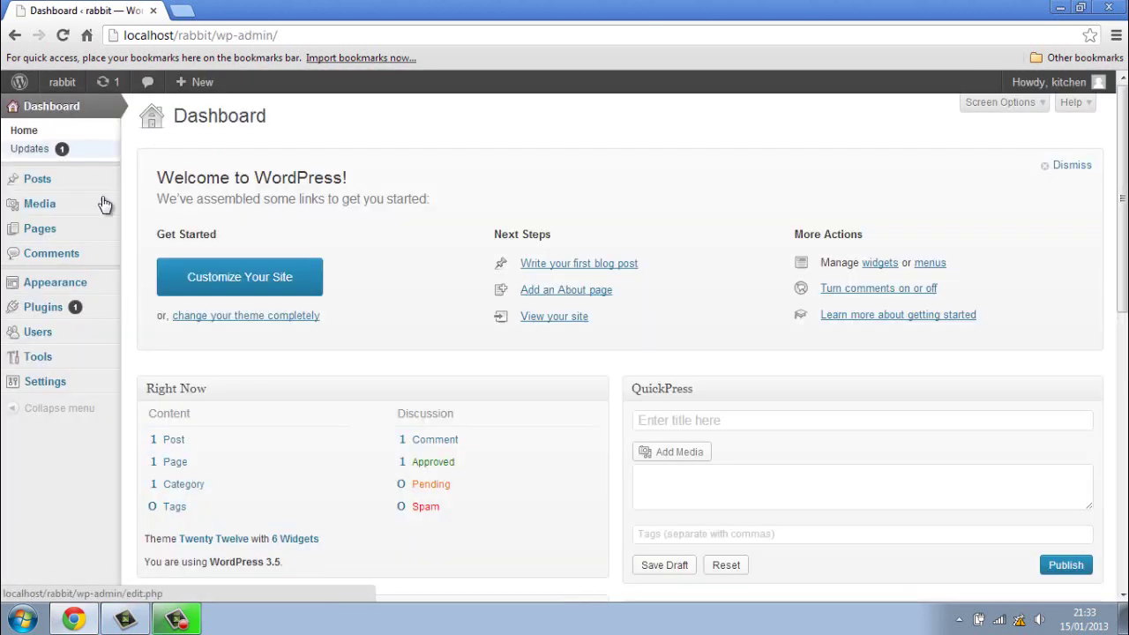
pyautogui.scroll(-1, 146, 247)
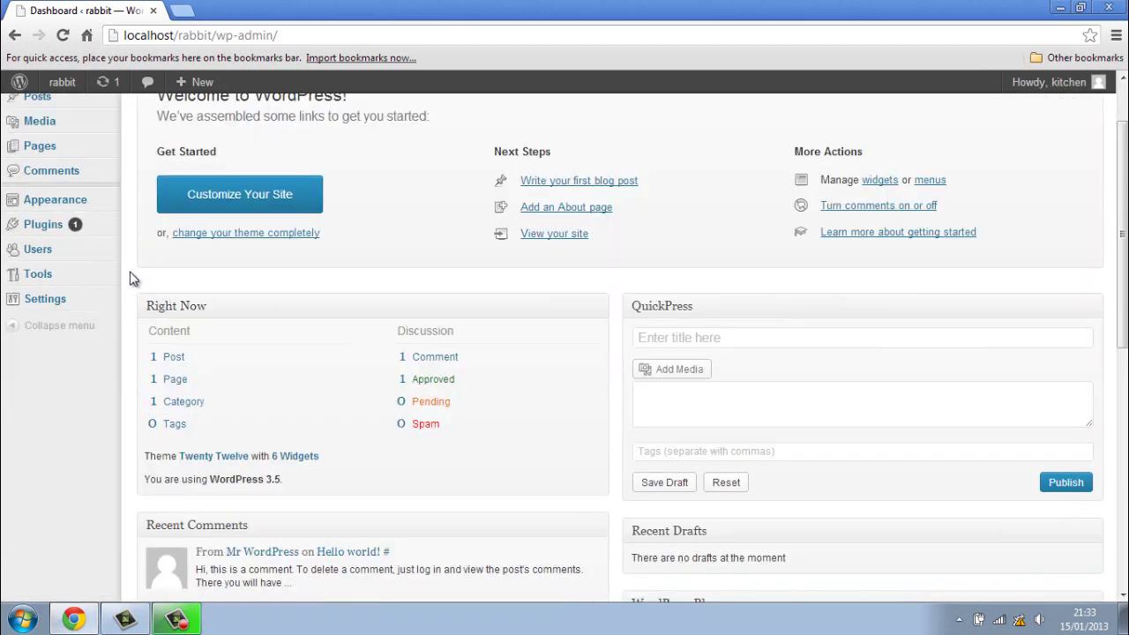
pyautogui.moveTo(112, 305)
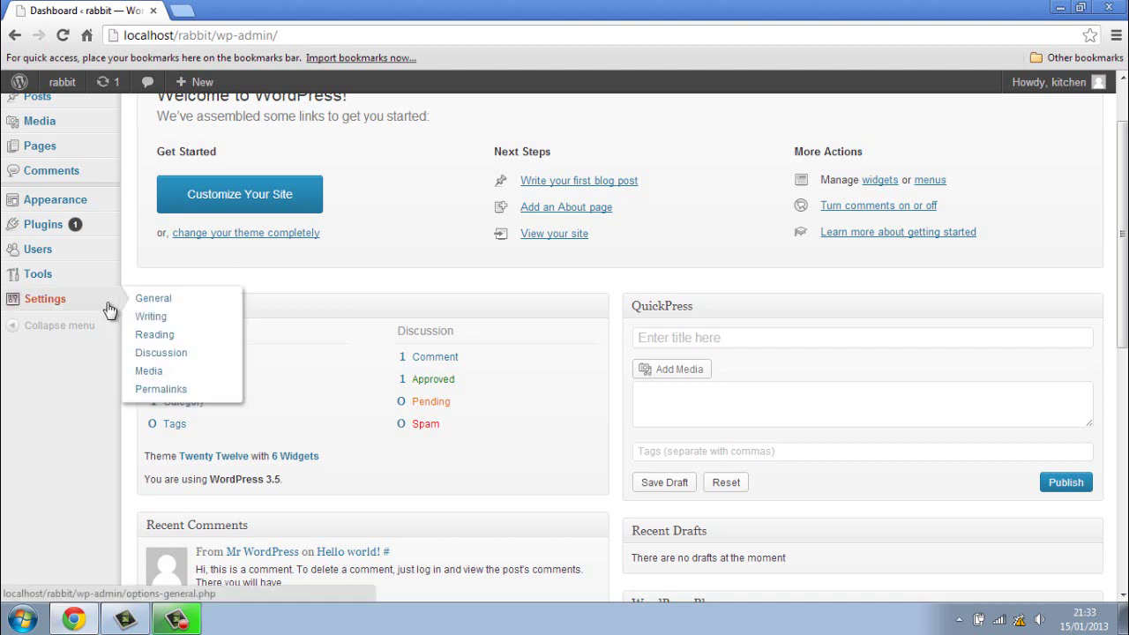
pyautogui.click(225, 397)
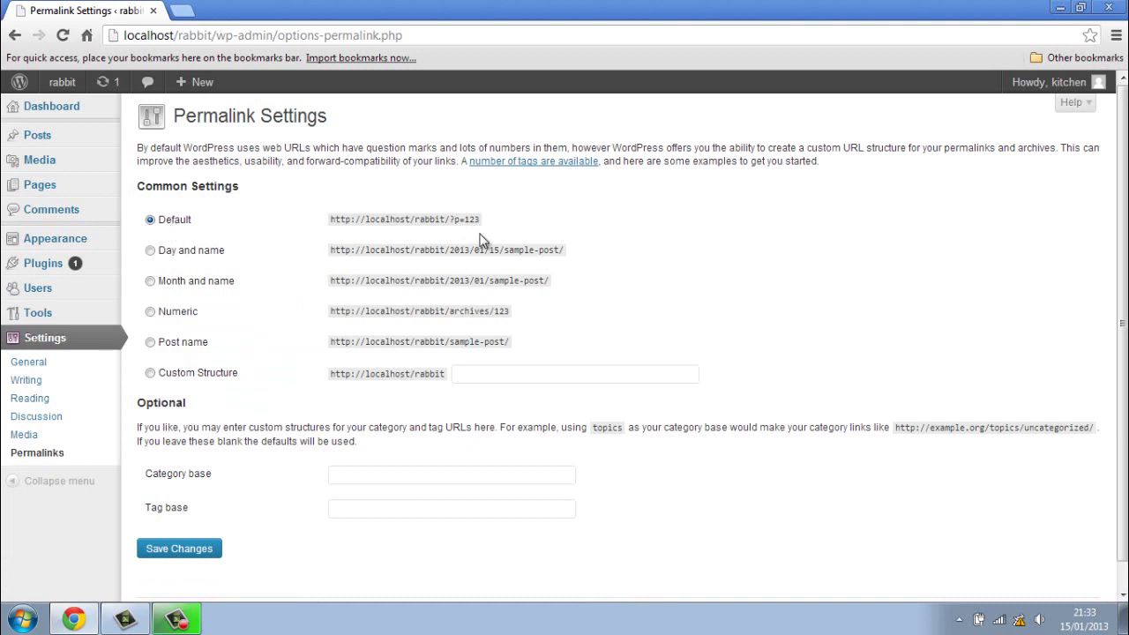
# Step: Choose the Post name (/%postname%/) permalink structure instead of ?p=123 and save it
pyautogui.moveTo(446, 221); pyautogui.dragTo(484, 228)
pyautogui.click(201, 350)
pyautogui.click(214, 378)
pyautogui.scroll(-1, 265, 362)
pyautogui.click(212, 522)
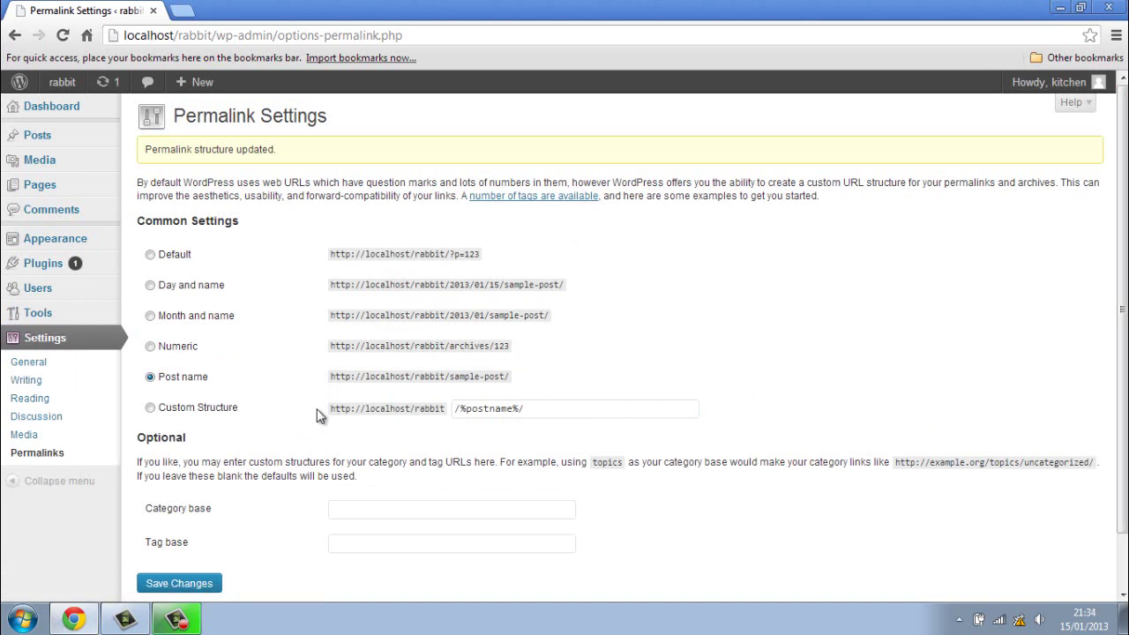
pyautogui.scroll(-2, 322, 410)
pyautogui.click(198, 519)
pyautogui.scroll(-2, 279, 481)
pyautogui.scroll(2, 278, 481)
pyautogui.moveTo(106, 240)
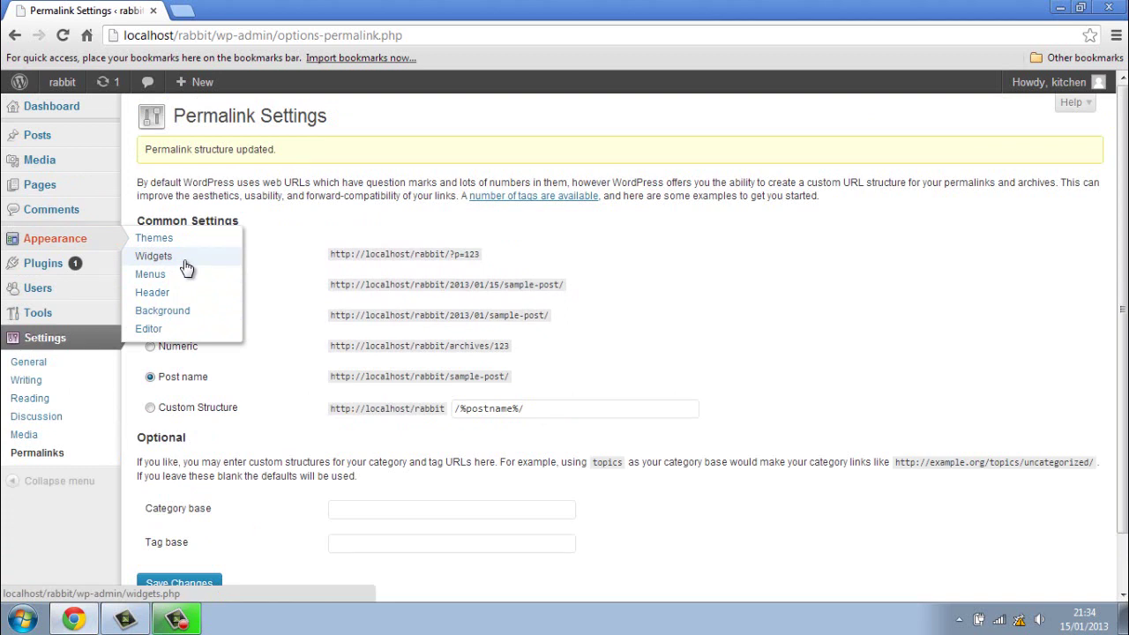
# Step: On Appearance > Themes, activate Twenty Eleven from the Available Themes list
pyautogui.click(228, 242)
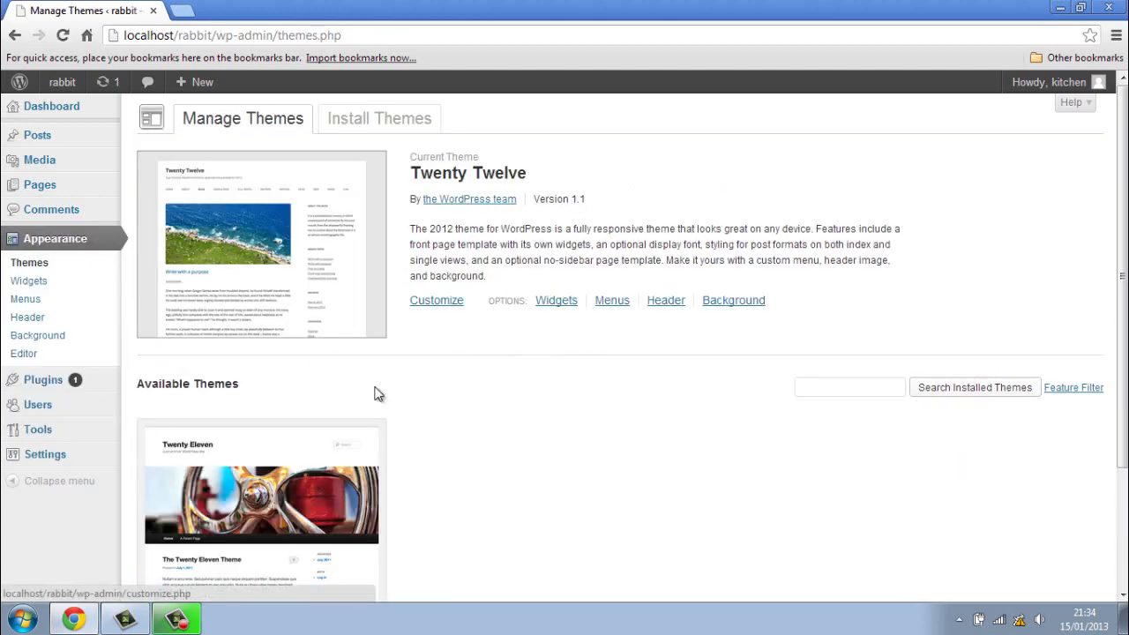
pyautogui.scroll(-3, 406, 397)
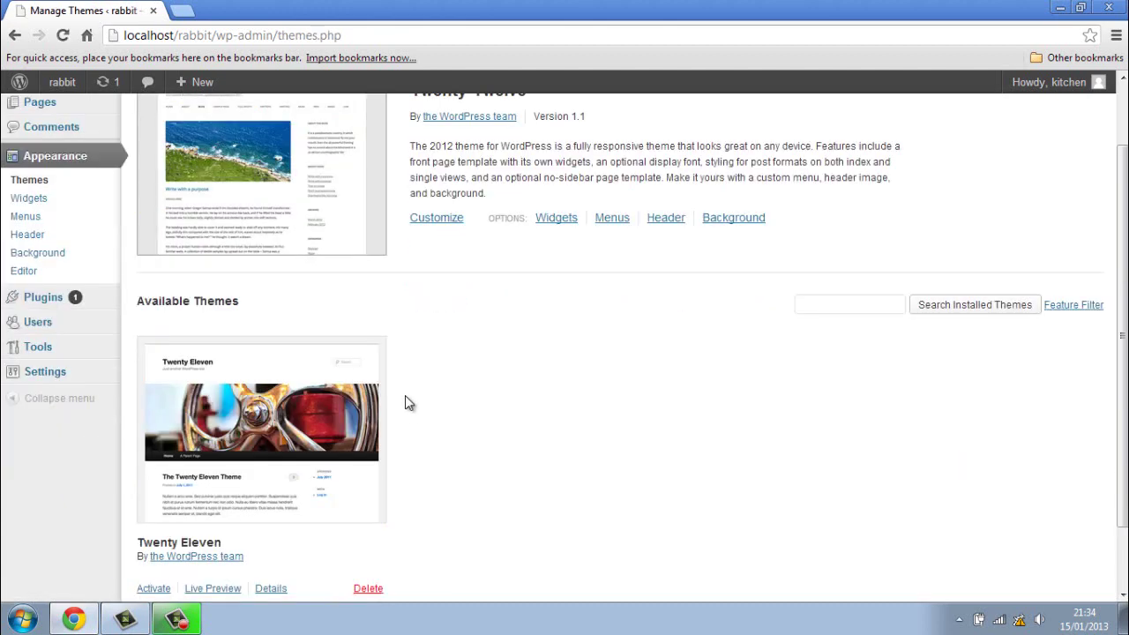
pyautogui.scroll(1, 405, 395)
pyautogui.scroll(-1, 405, 395)
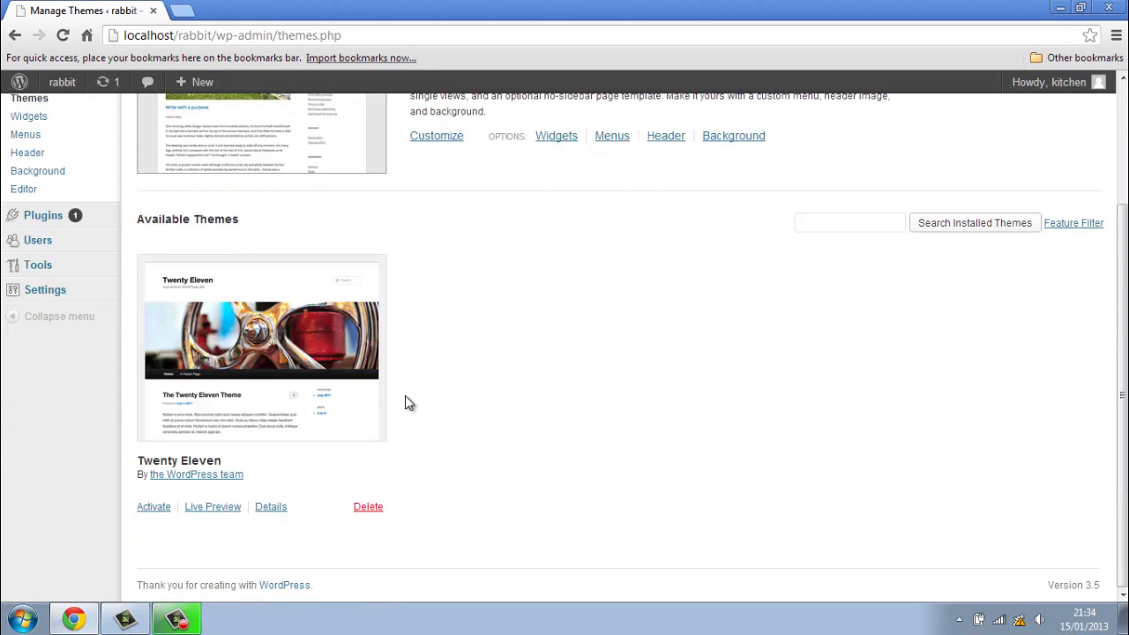
pyautogui.scroll(3, 405, 397)
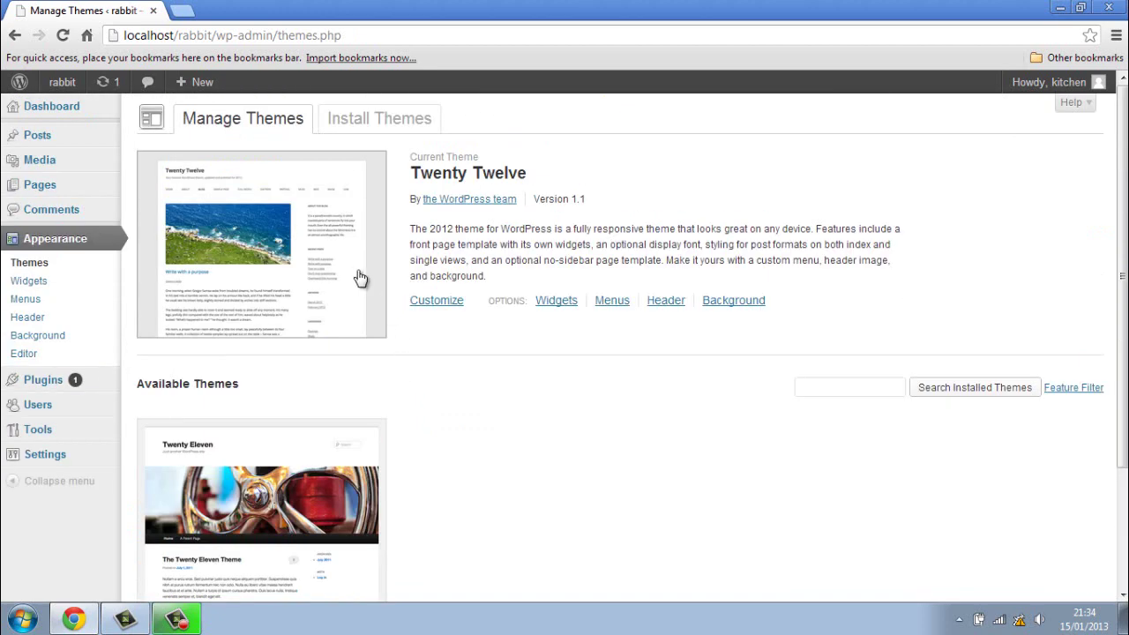
pyautogui.scroll(-3, 398, 356)
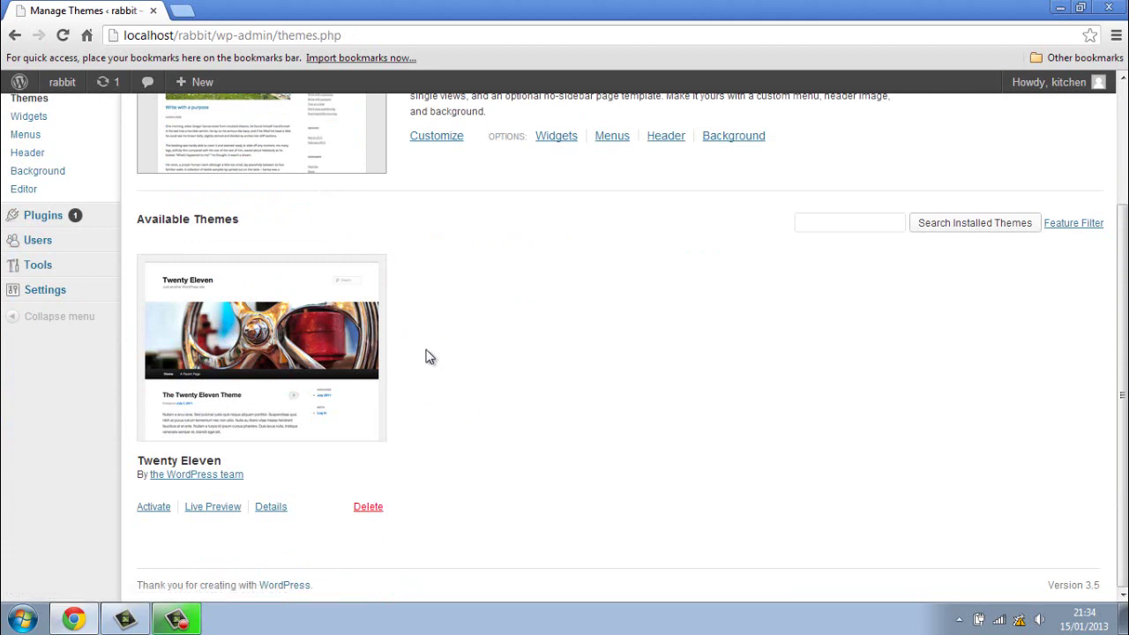
pyautogui.scroll(3, 423, 377)
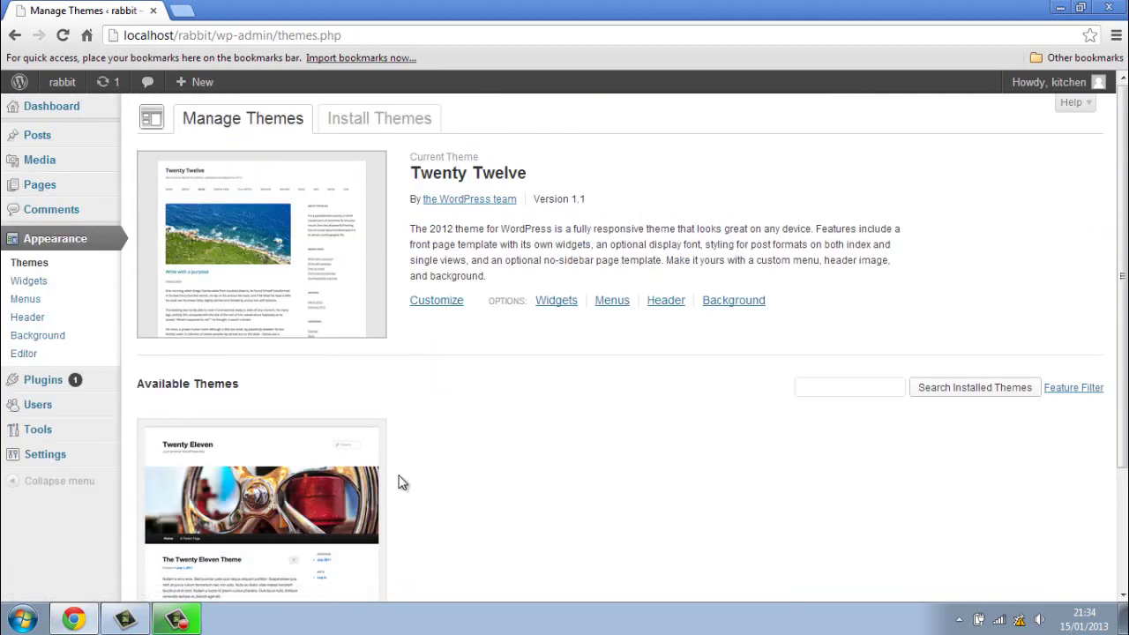
pyautogui.scroll(-3, 410, 480)
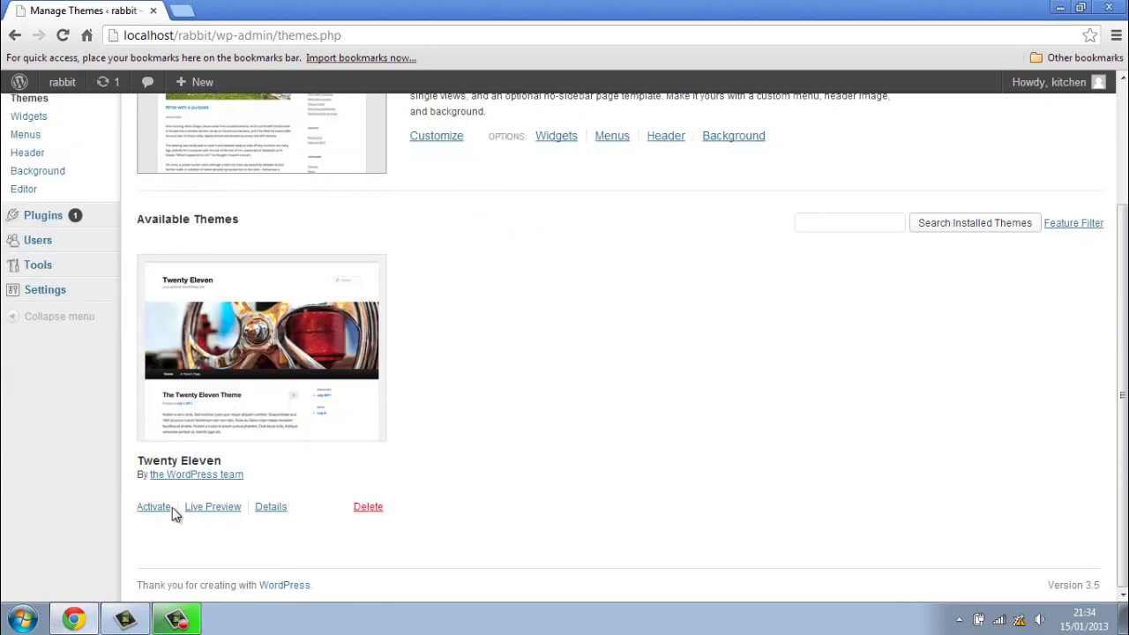
pyautogui.click(153, 507)
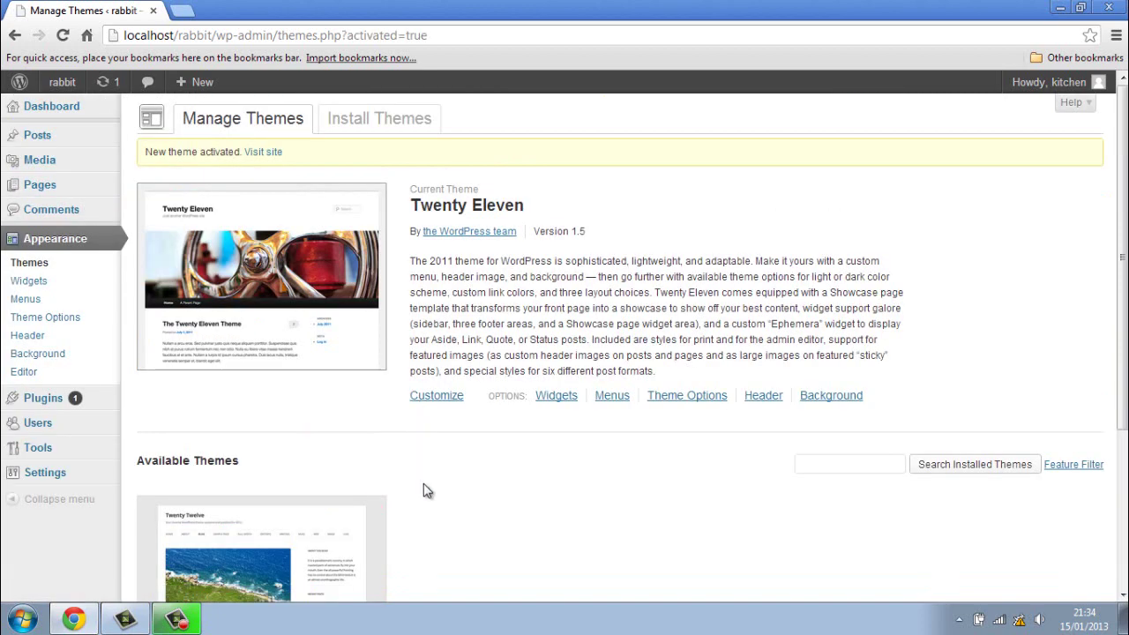
# Step: Visit the rabbit site's front page and scroll through it
pyautogui.moveTo(84, 88)
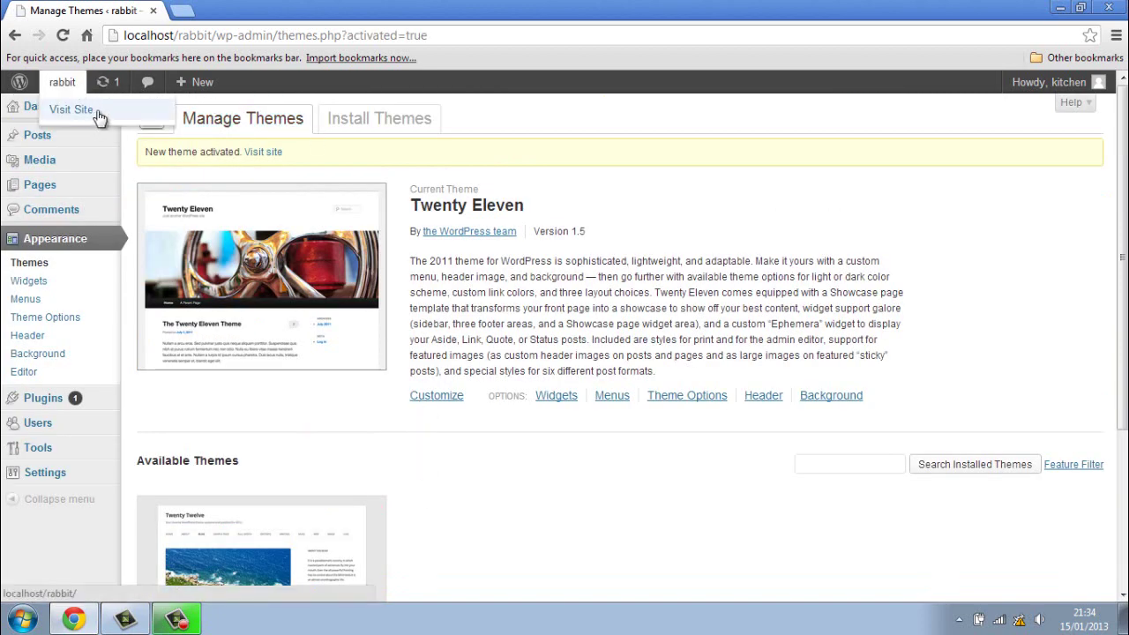
pyautogui.click(99, 115)
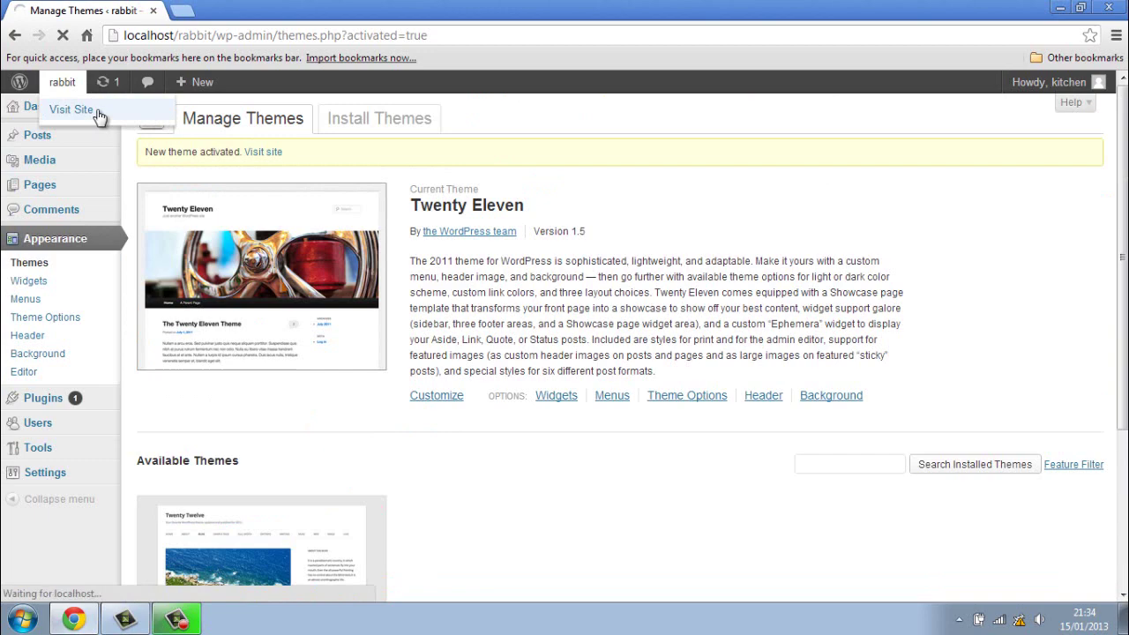
pyautogui.scroll(-2, 126, 289)
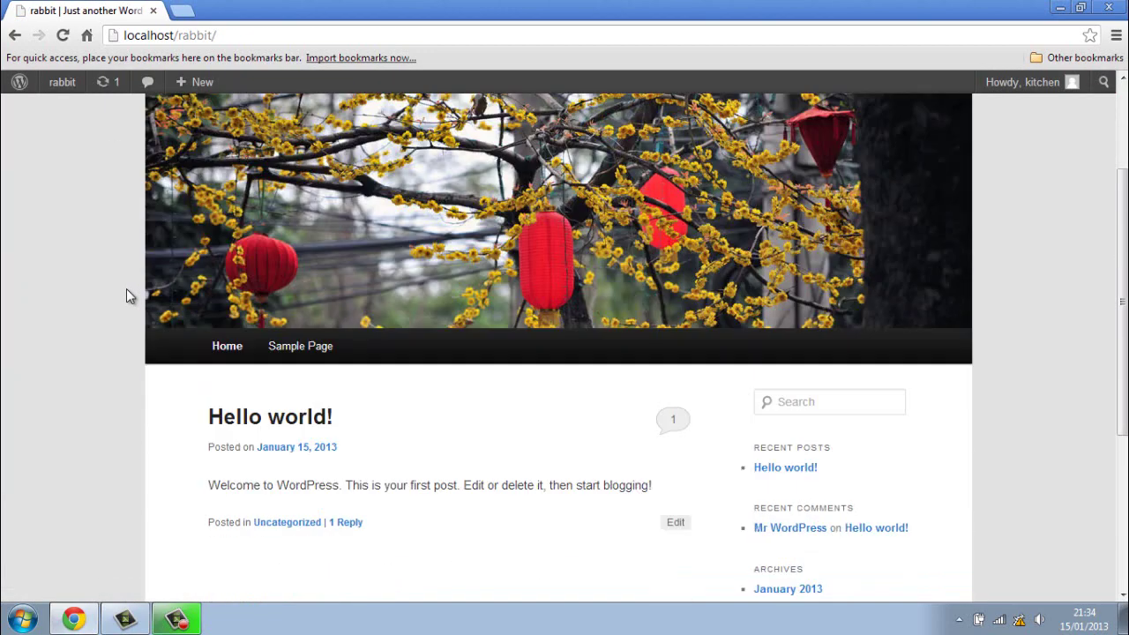
pyautogui.scroll(-3, 126, 288)
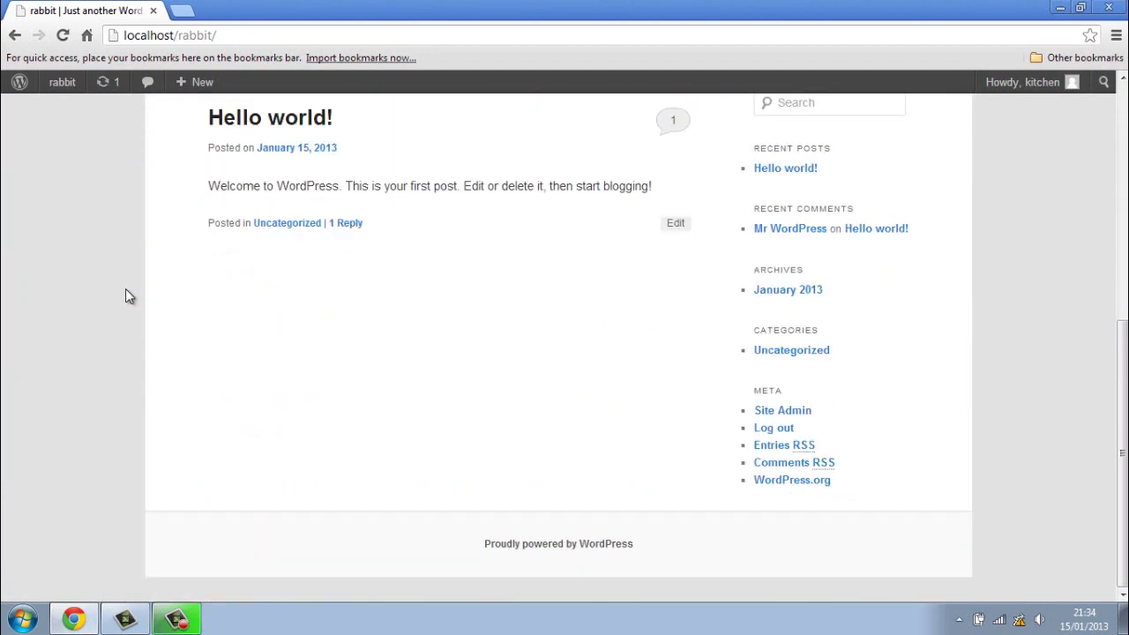
pyautogui.scroll(5, 125, 291)
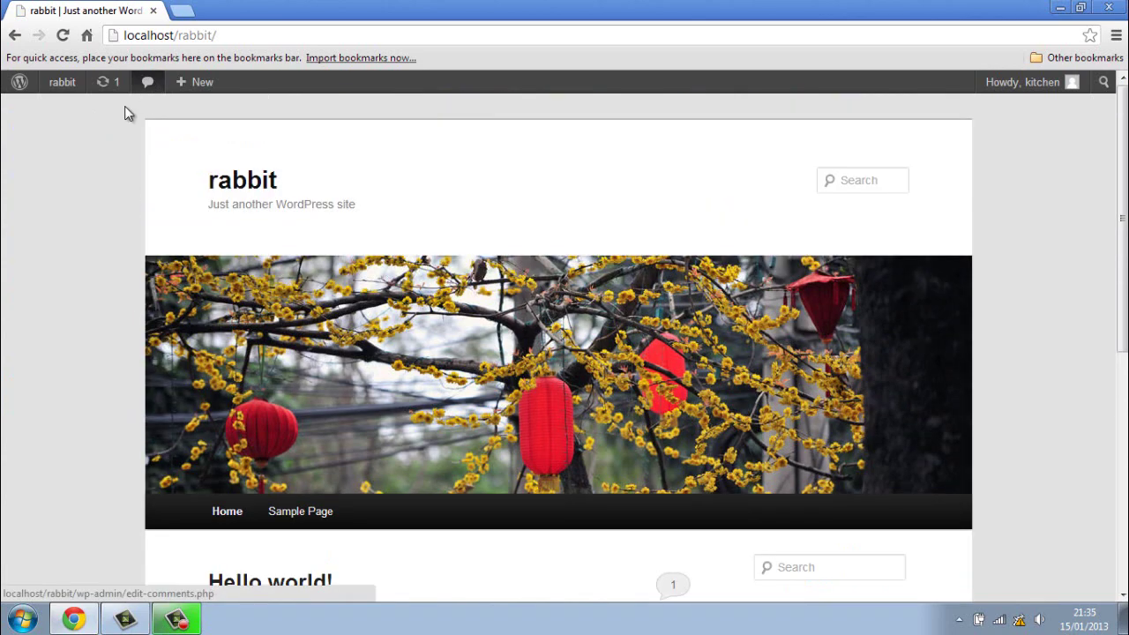
# Step: Log out from the Howdy menu and close Chrome
pyautogui.moveTo(59, 82)
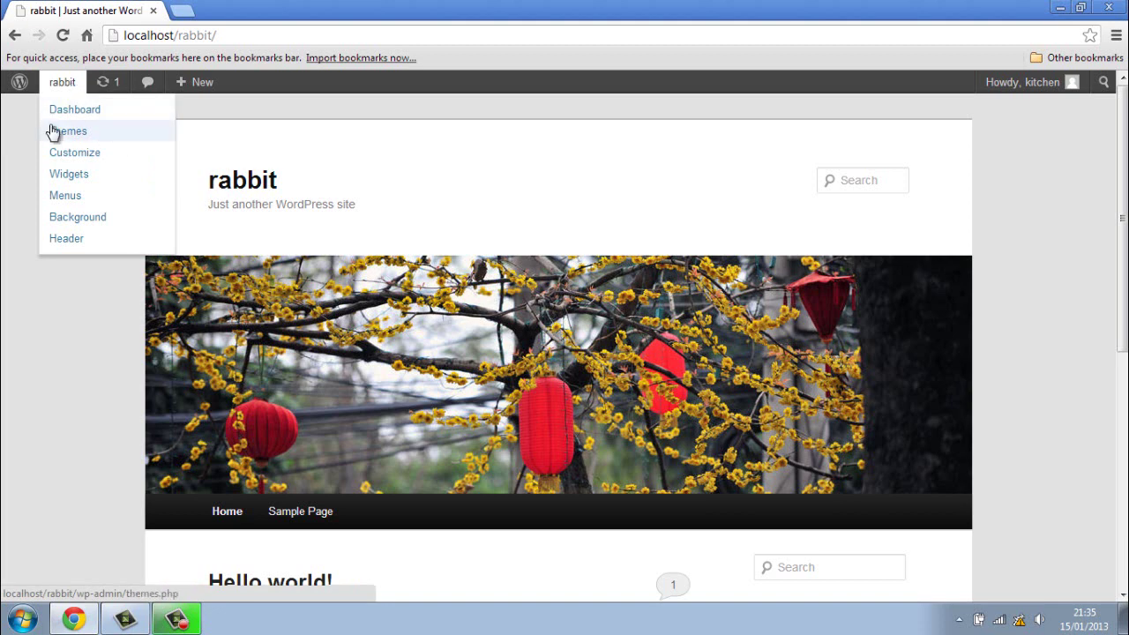
pyautogui.moveTo(1063, 96)
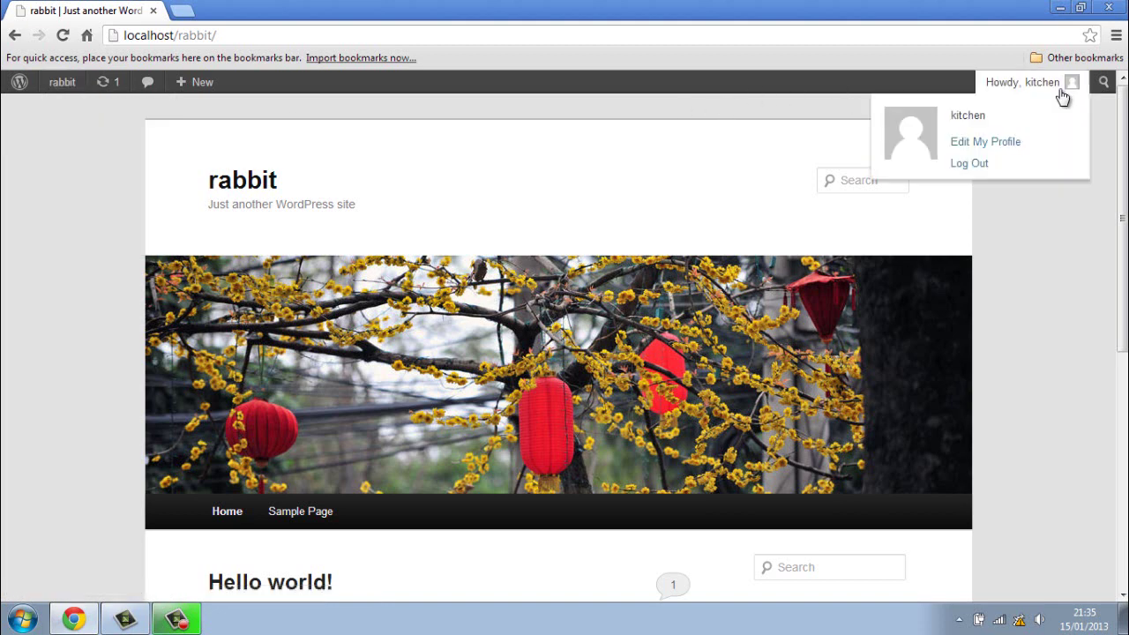
pyautogui.click(991, 168)
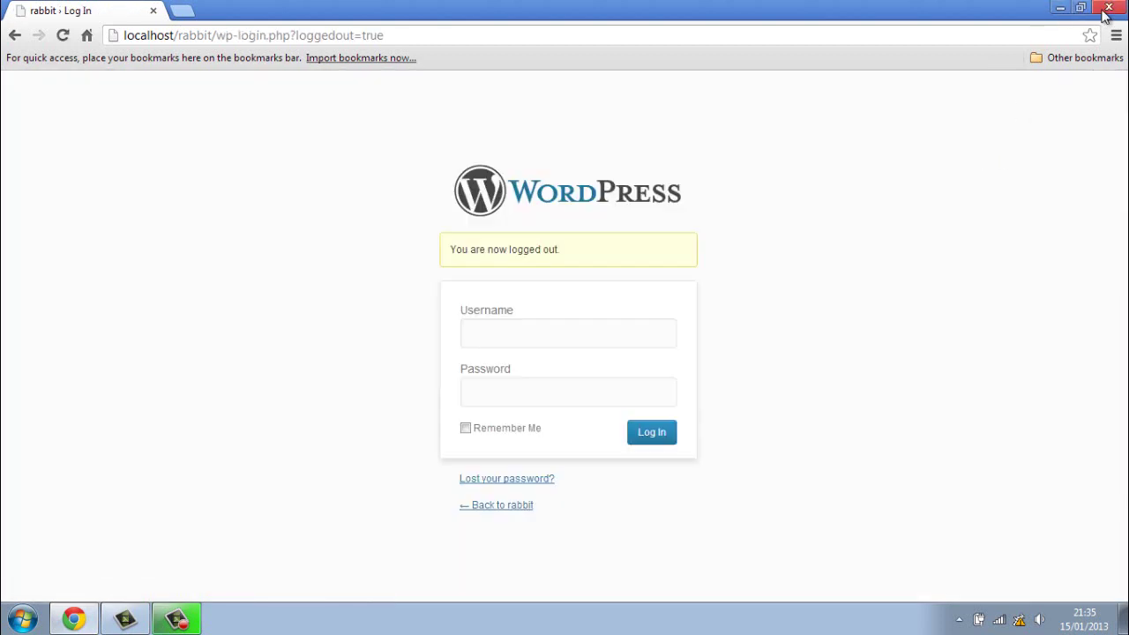
pyautogui.click(1108, 9)
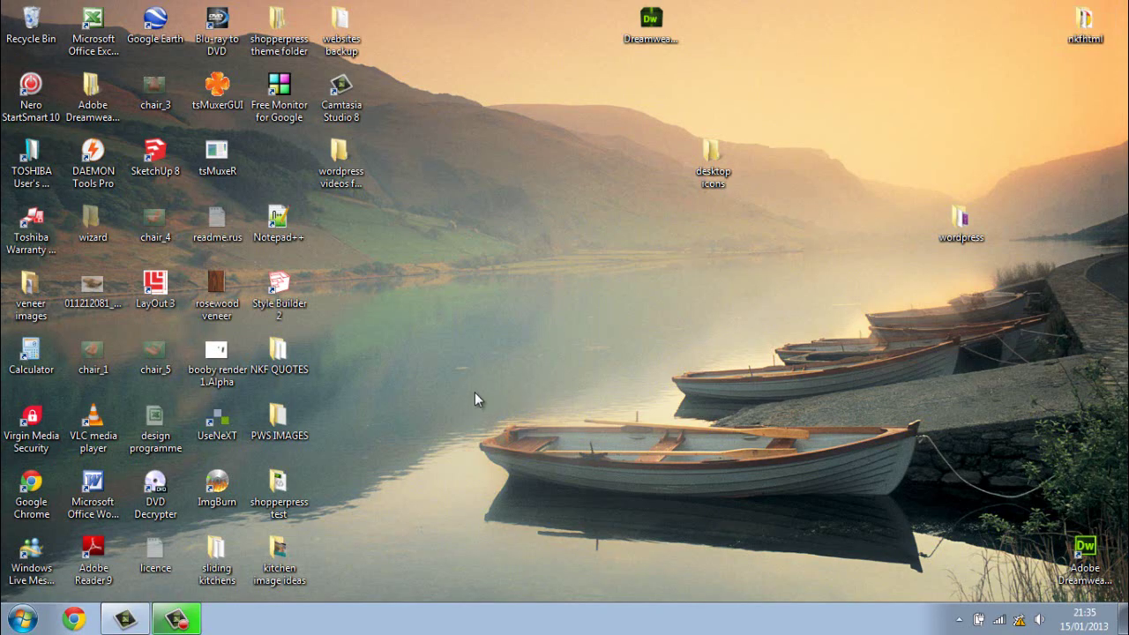
# Step: Reopen Chrome and load localhost/rabbit, trimming the autocompleted install.php path
pyautogui.click(74, 619)
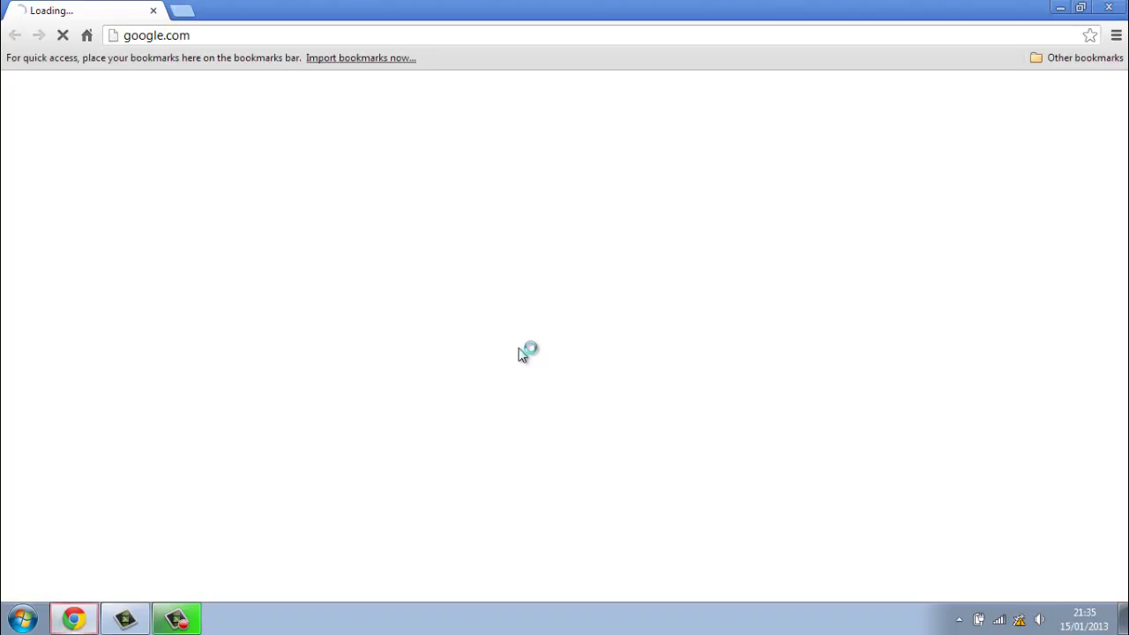
pyautogui.click(163, 36)
pyautogui.write('lo')
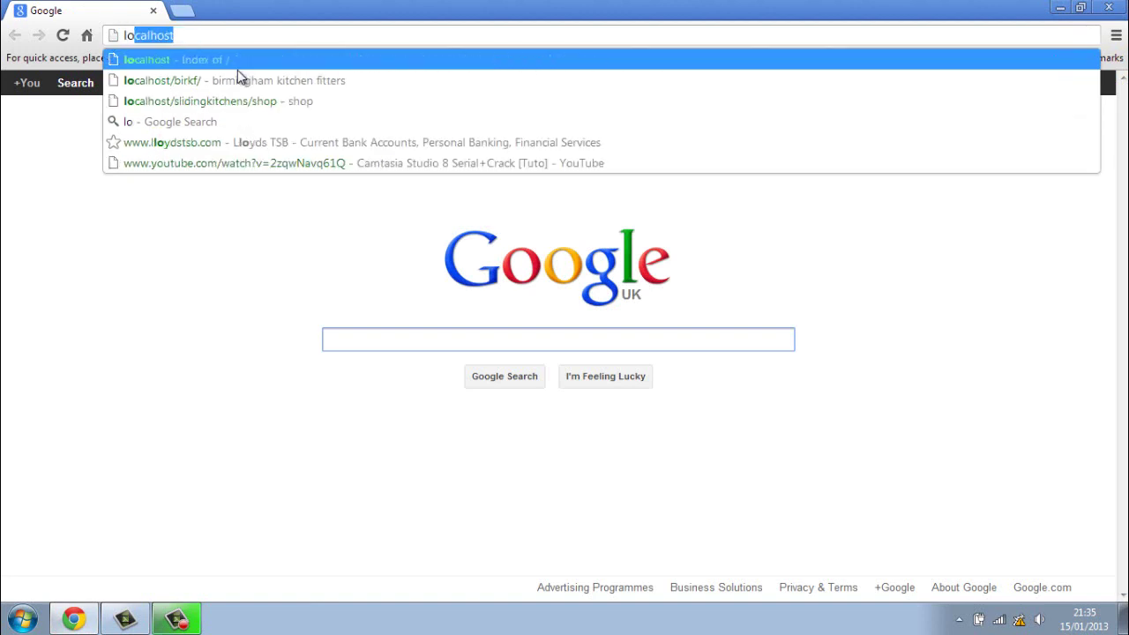
pyautogui.write('calho')
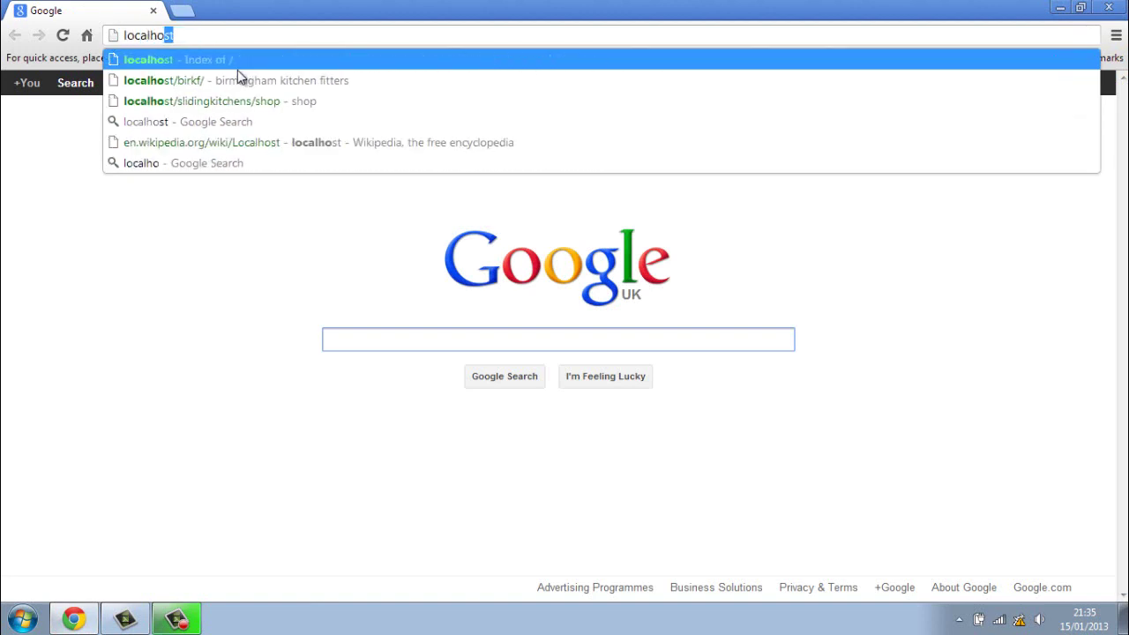
pyautogui.write('st/')
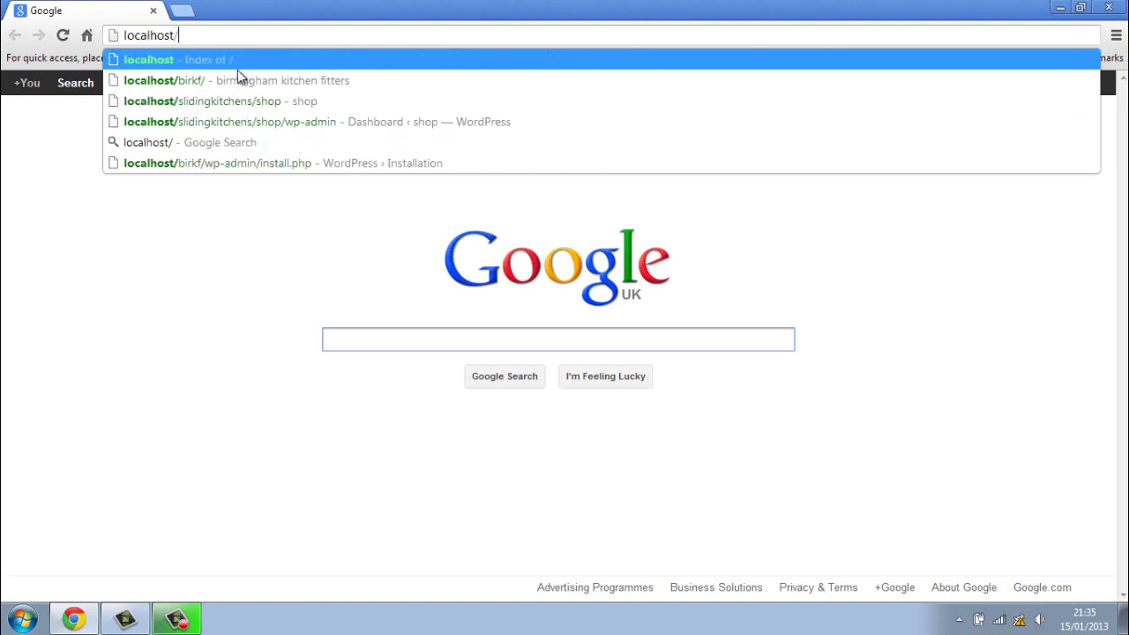
pyautogui.write('rabbit/wp-admin/install.php')
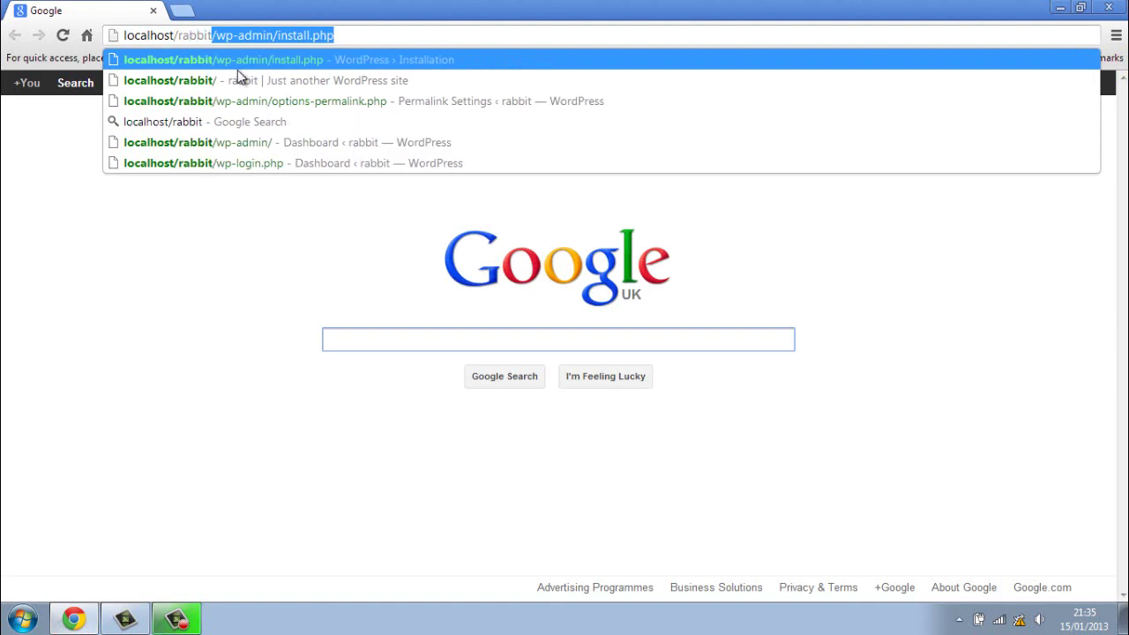
pyautogui.press('Return')
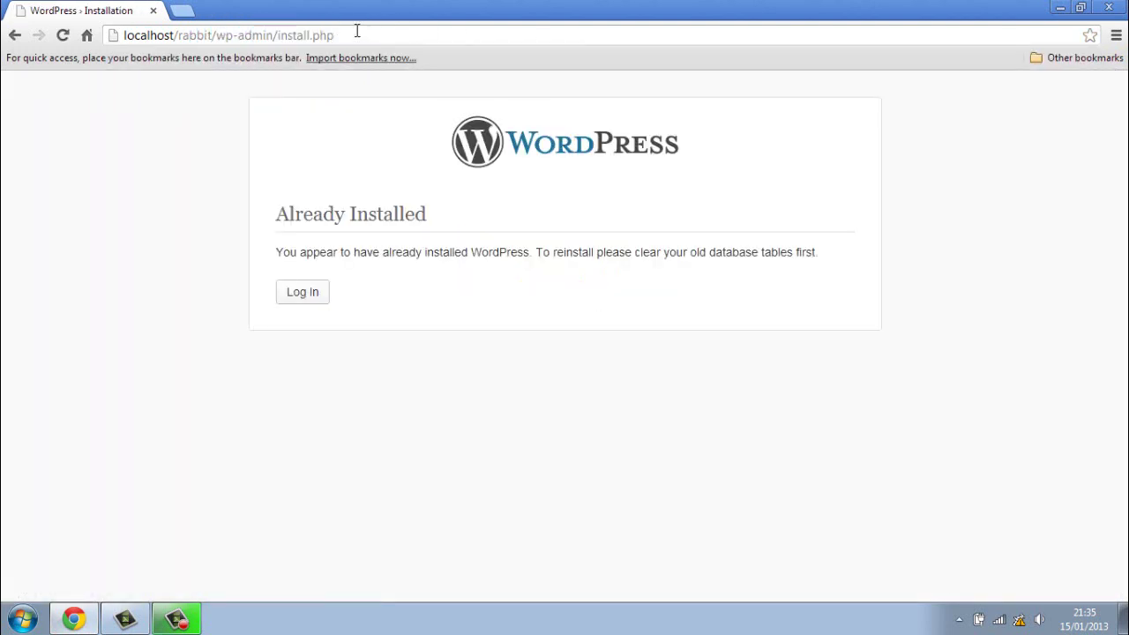
pyautogui.click(357, 31)
pyautogui.press('BackSpace')
pyautogui.press('BackSpace')
pyautogui.press('BackSpace')
pyautogui.press('BackSpace')
pyautogui.press('BackSpace')
pyautogui.press('BackSpace')
pyautogui.press('BackSpace')
pyautogui.press('BackSpace')
pyautogui.press('BackSpace')
pyautogui.press('BackSpace')
pyautogui.press('BackSpace')
pyautogui.press('BackSpace')
pyautogui.press('BackSpace')
pyautogui.press('BackSpace')
pyautogui.press('BackSpace')
pyautogui.press('BackSpace')
pyautogui.press('BackSpace')
pyautogui.press('BackSpace')
pyautogui.press('BackSpace')
pyautogui.press('BackSpace')
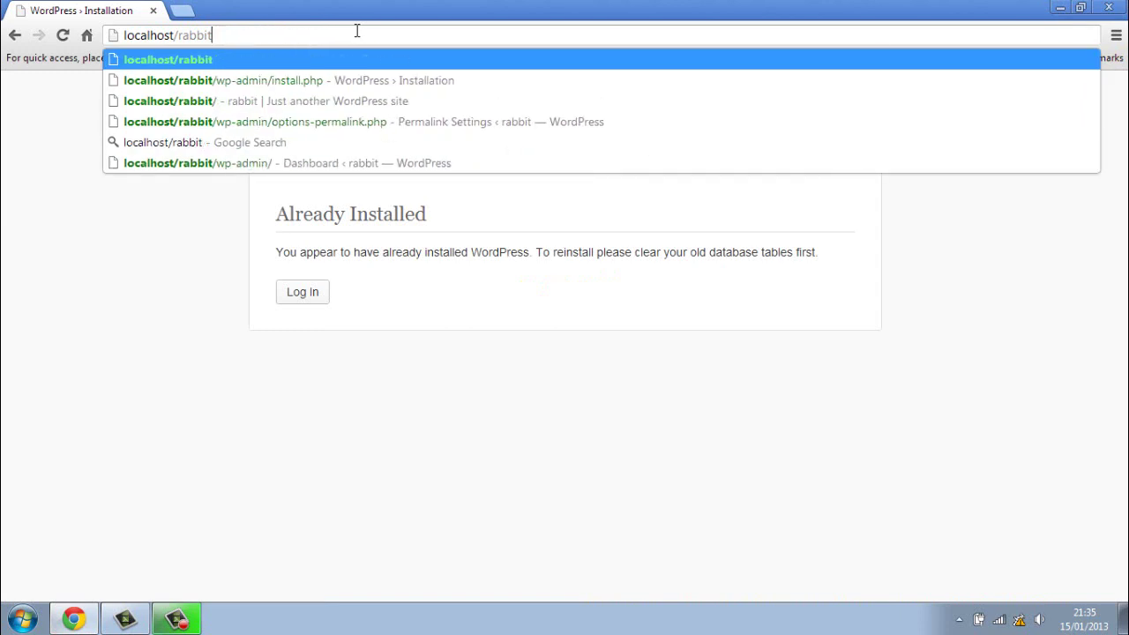
pyautogui.press('Return')
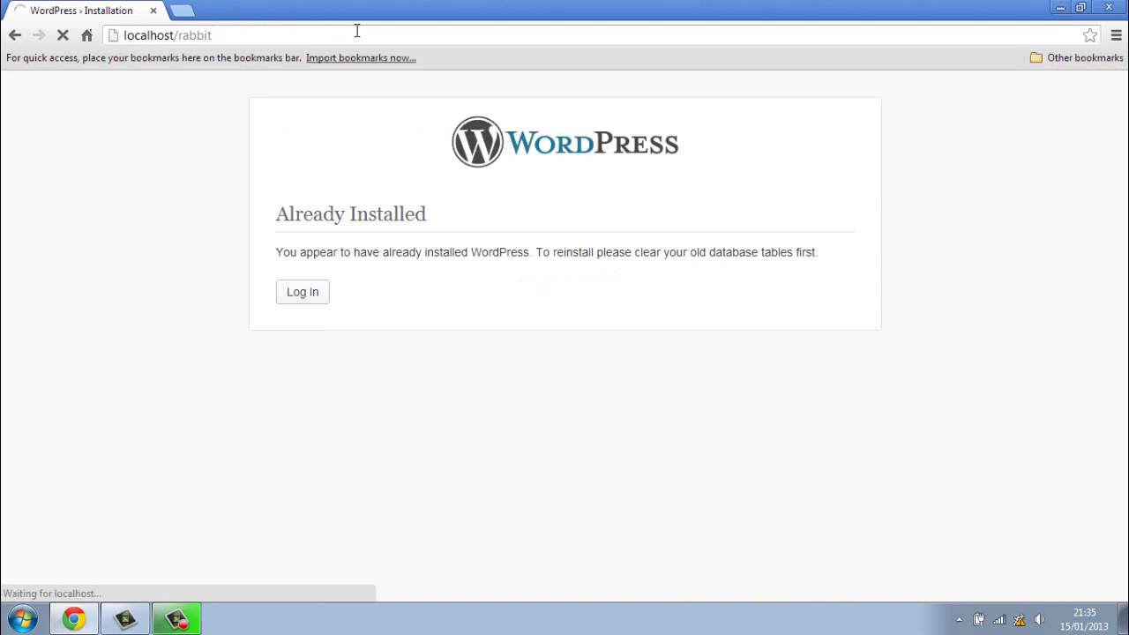